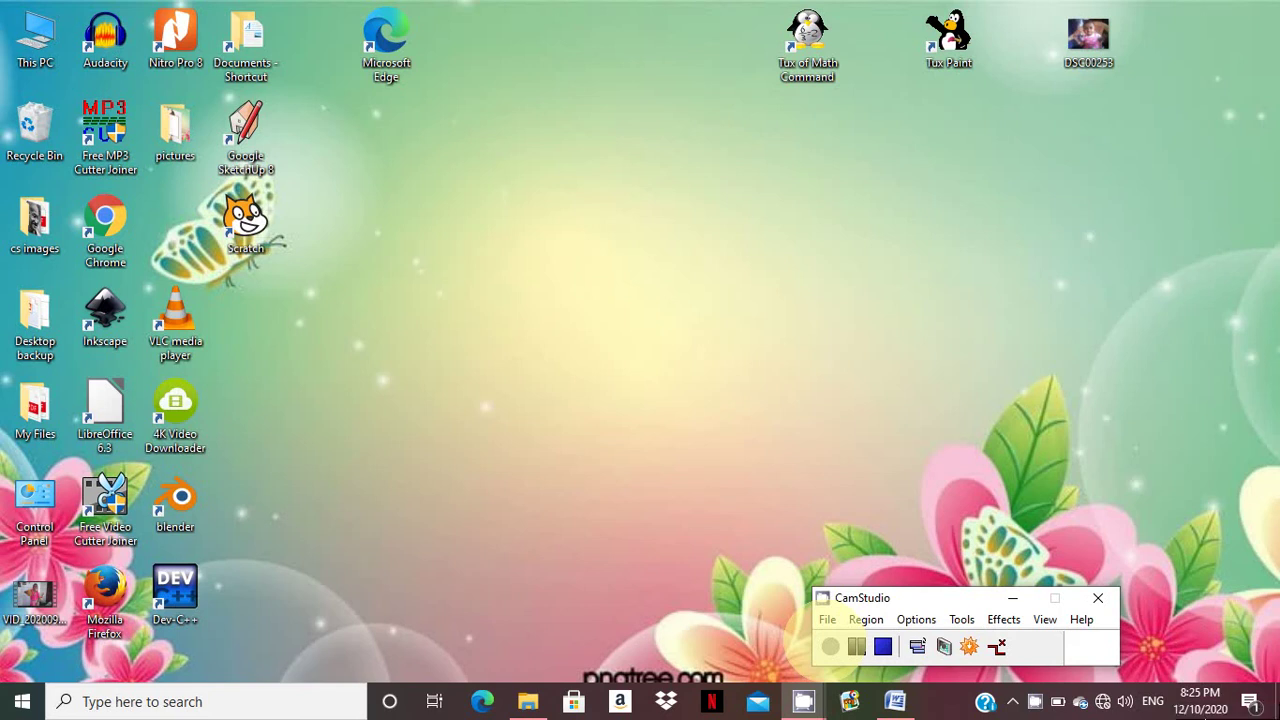
Step: Search the Start menu for 'powerpoin' to find Microsoft Office PowerPoint 2007
click(24, 704)
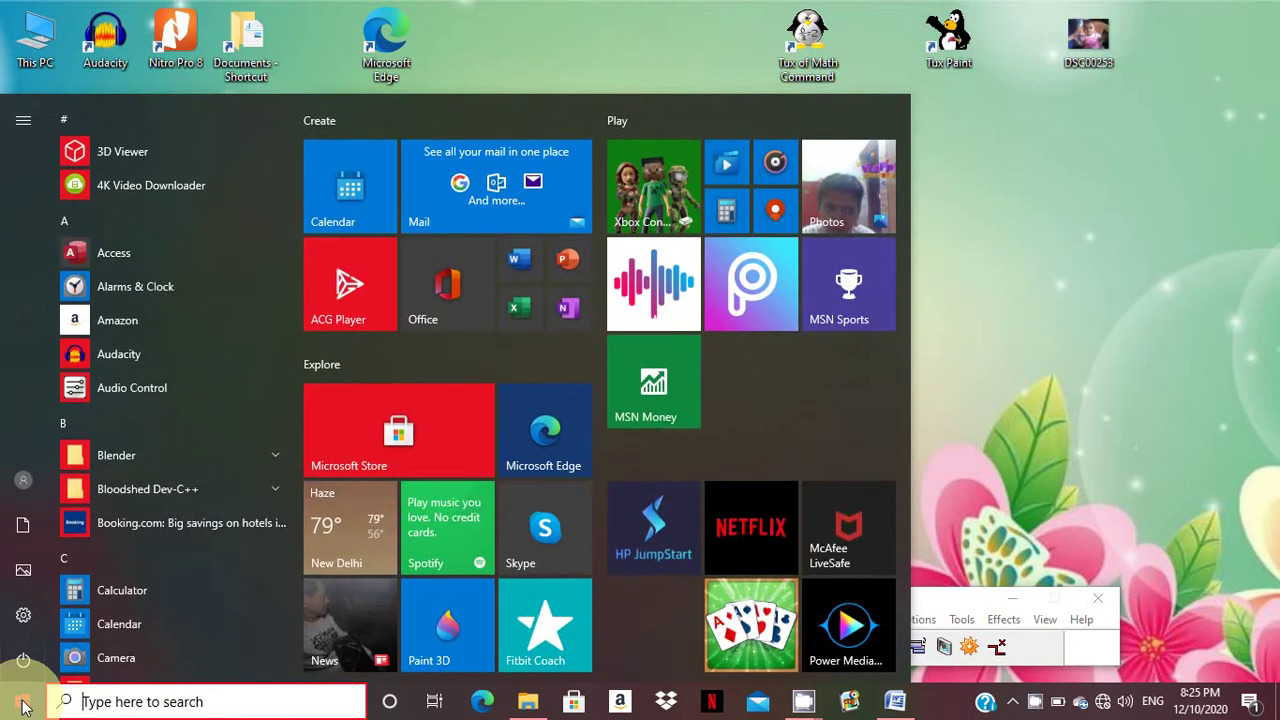
click(1003, 461)
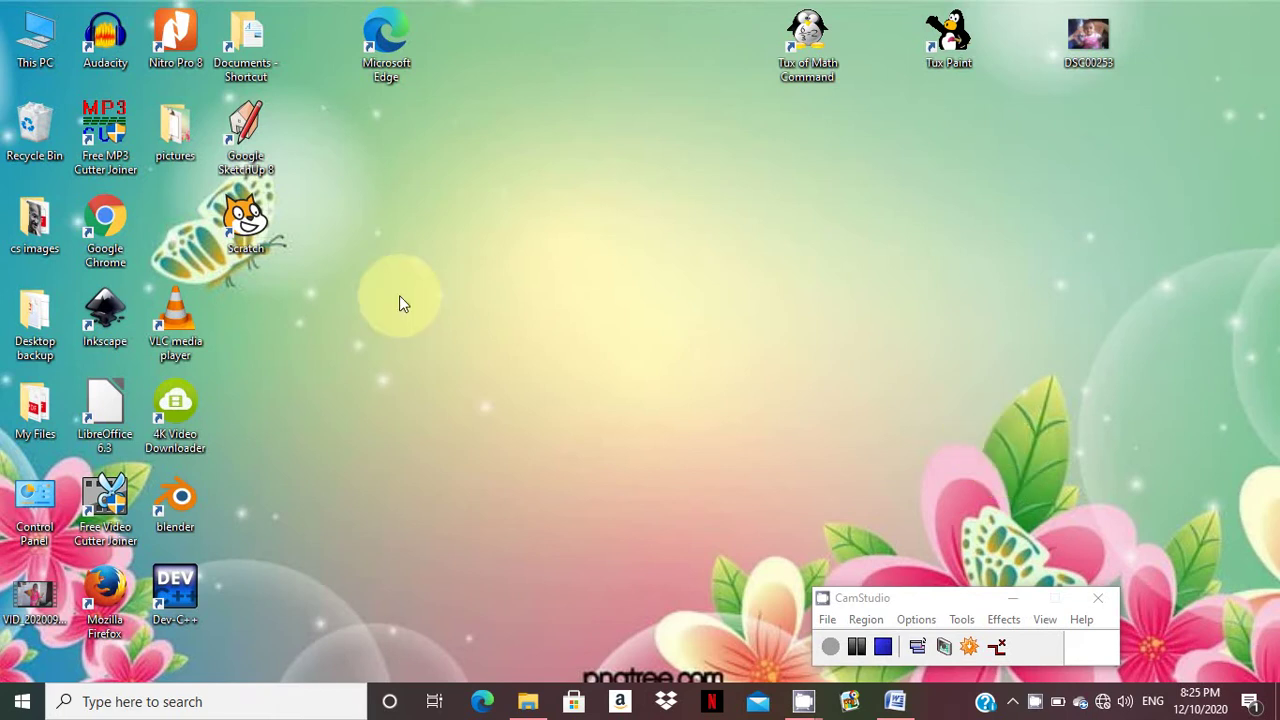
click(20, 702)
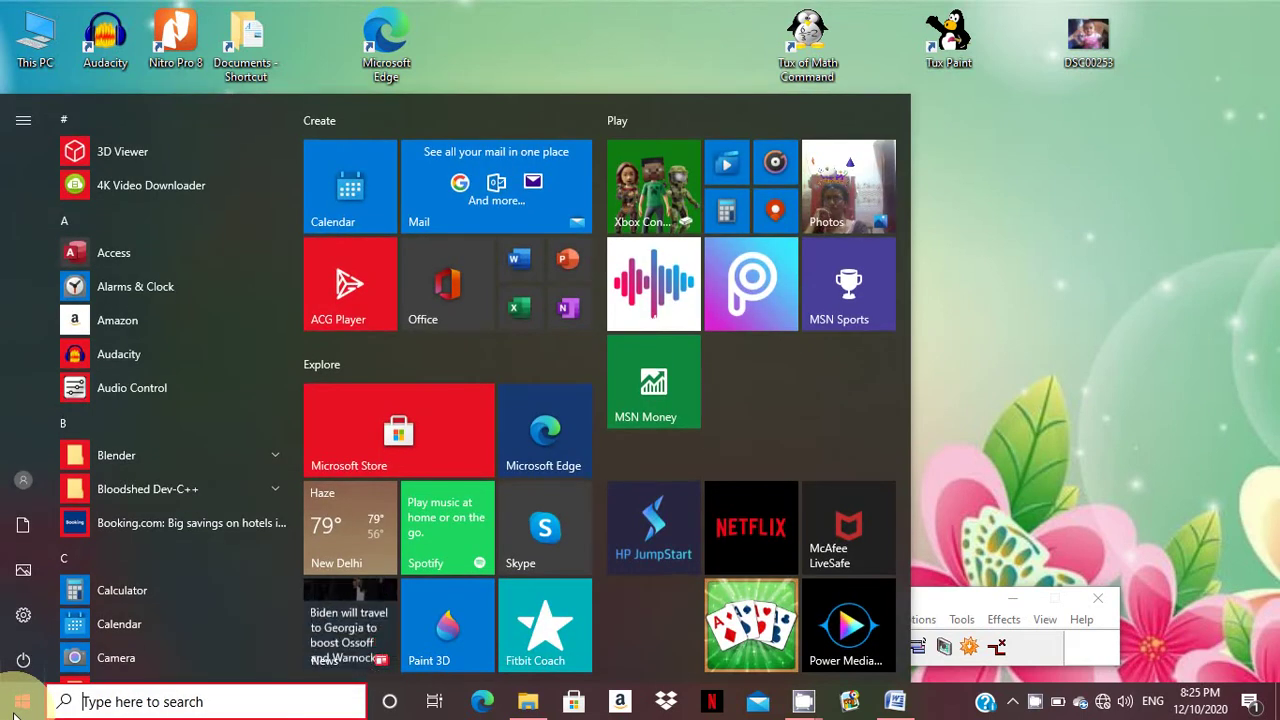
text(powerpoin)
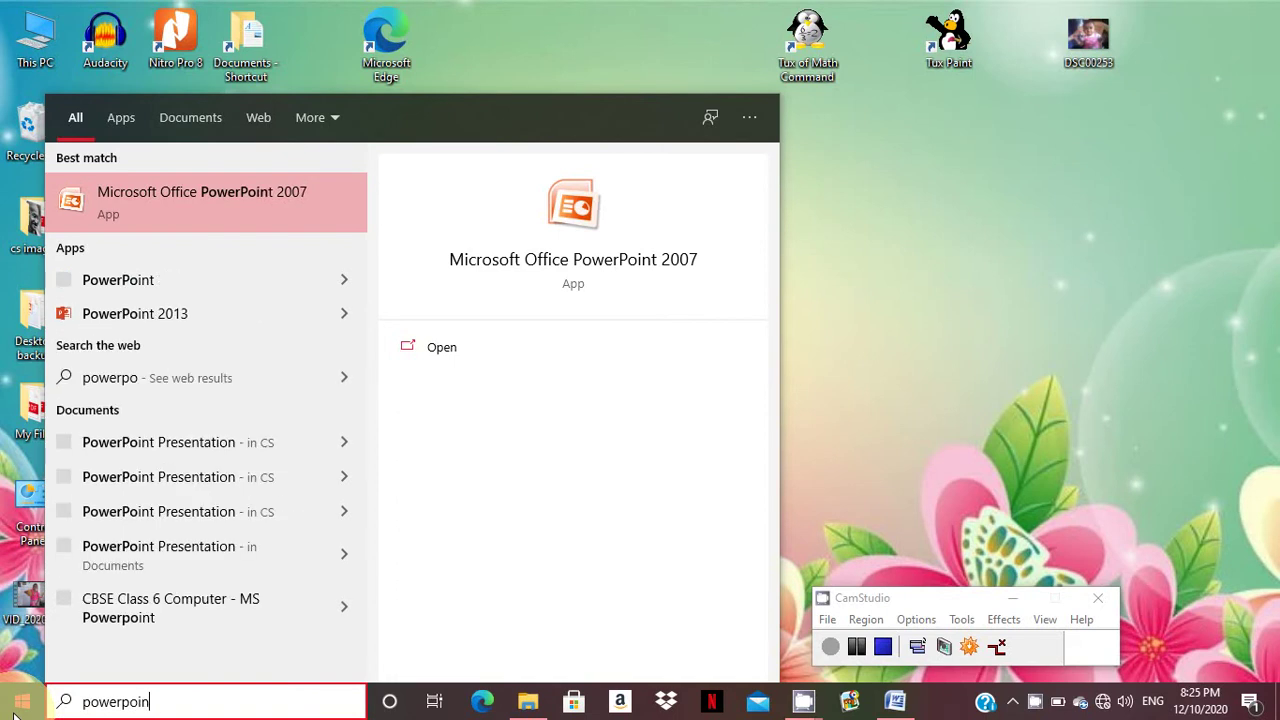
Step: Launch PowerPoint 2007, dismiss the Camtasia message, and create a new blank presentation
click(221, 228)
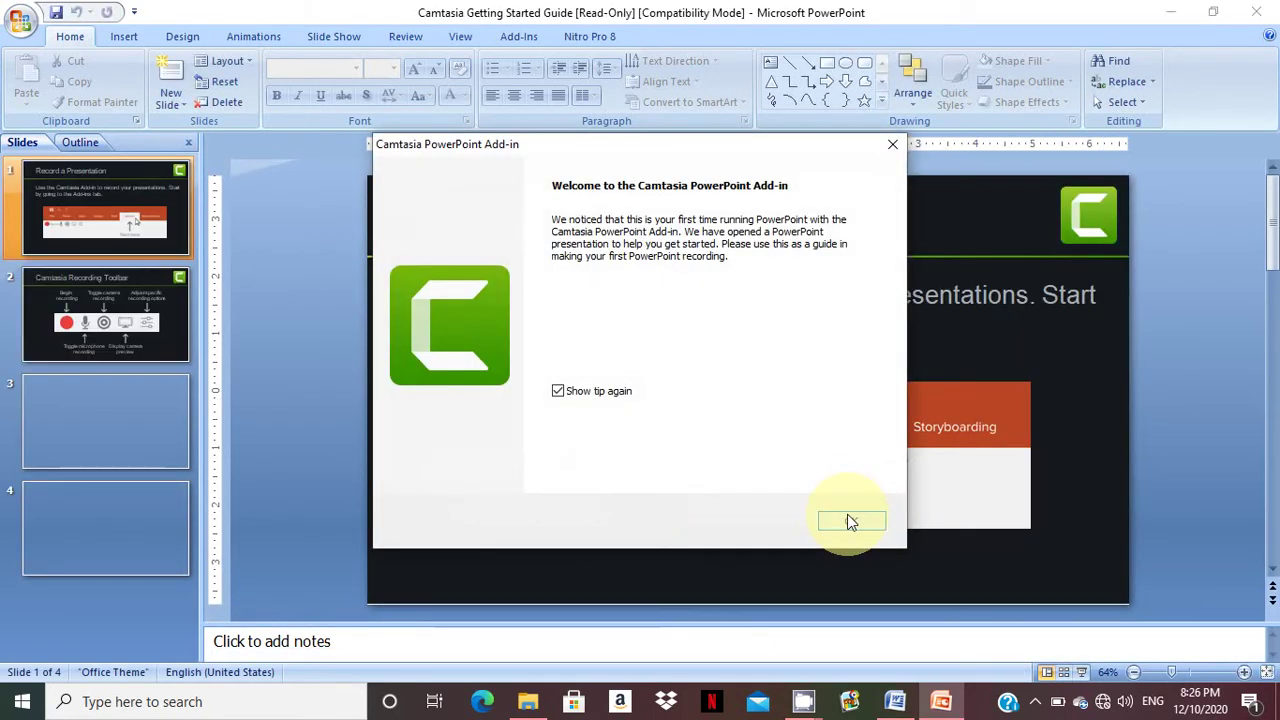
click(847, 514)
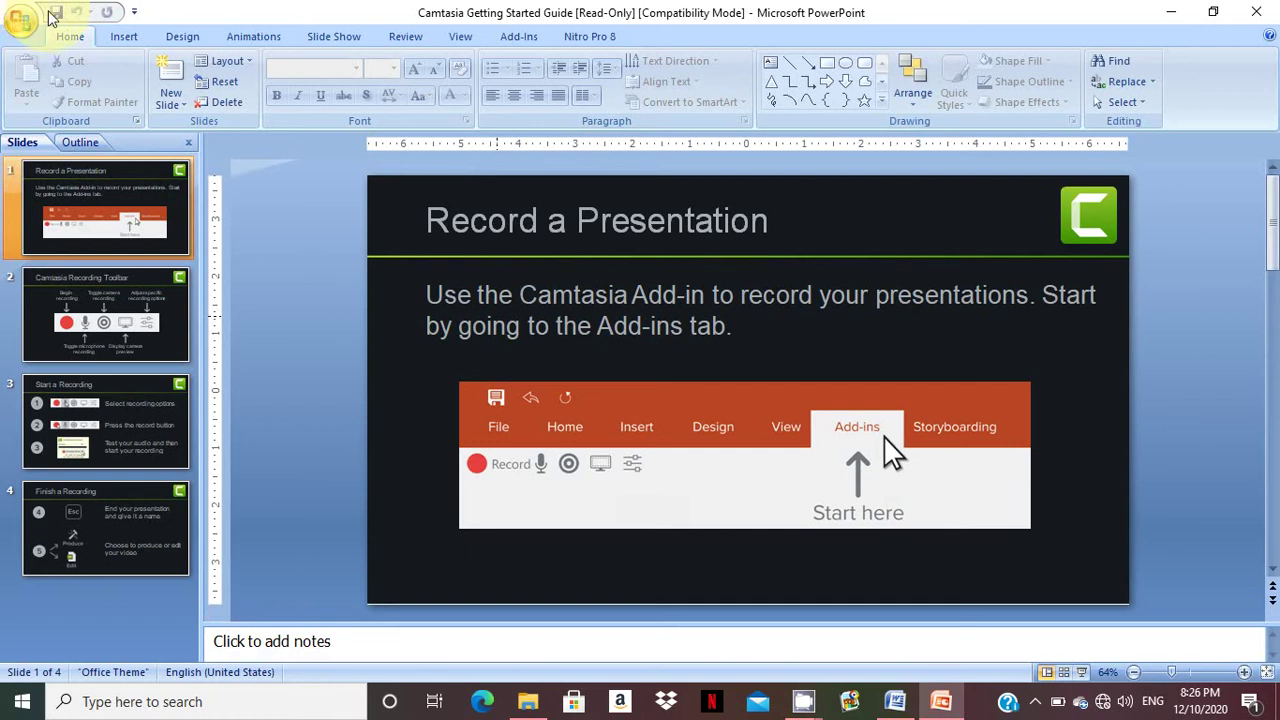
click(20, 22)
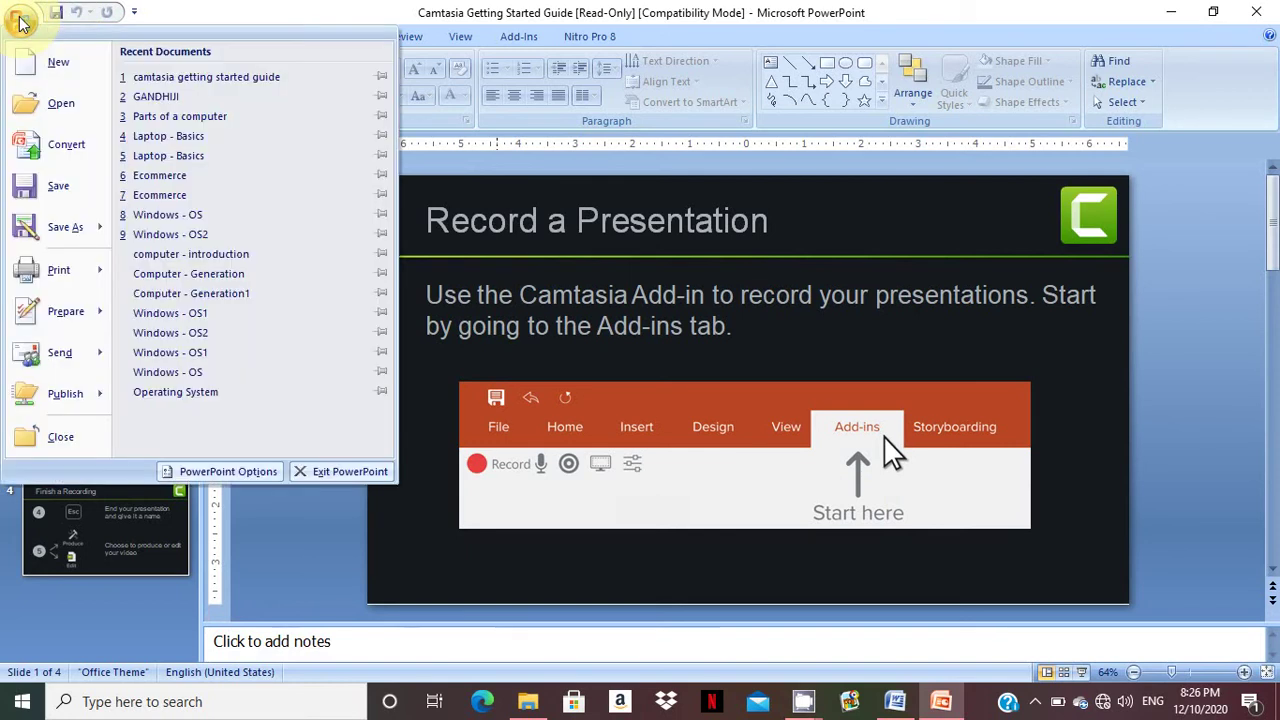
click(44, 77)
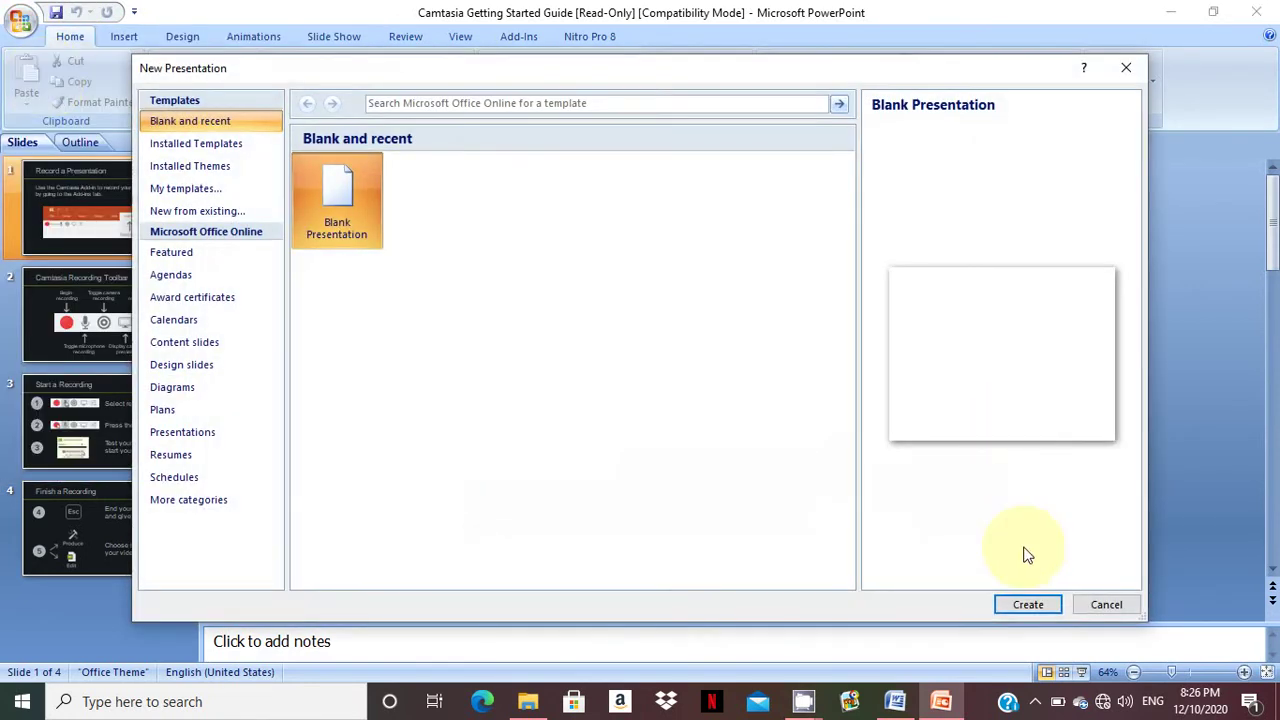
click(1032, 600)
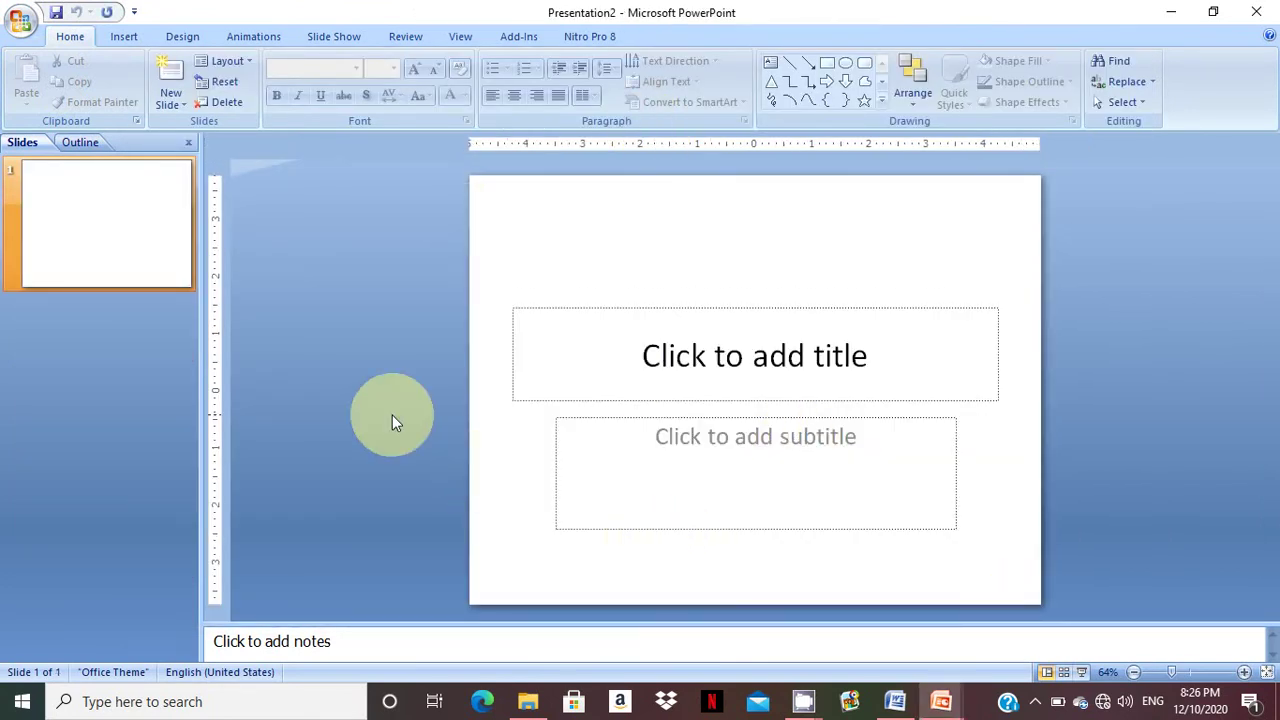
Step: Add a Title and Content slide followed by two Blank slides
click(168, 100)
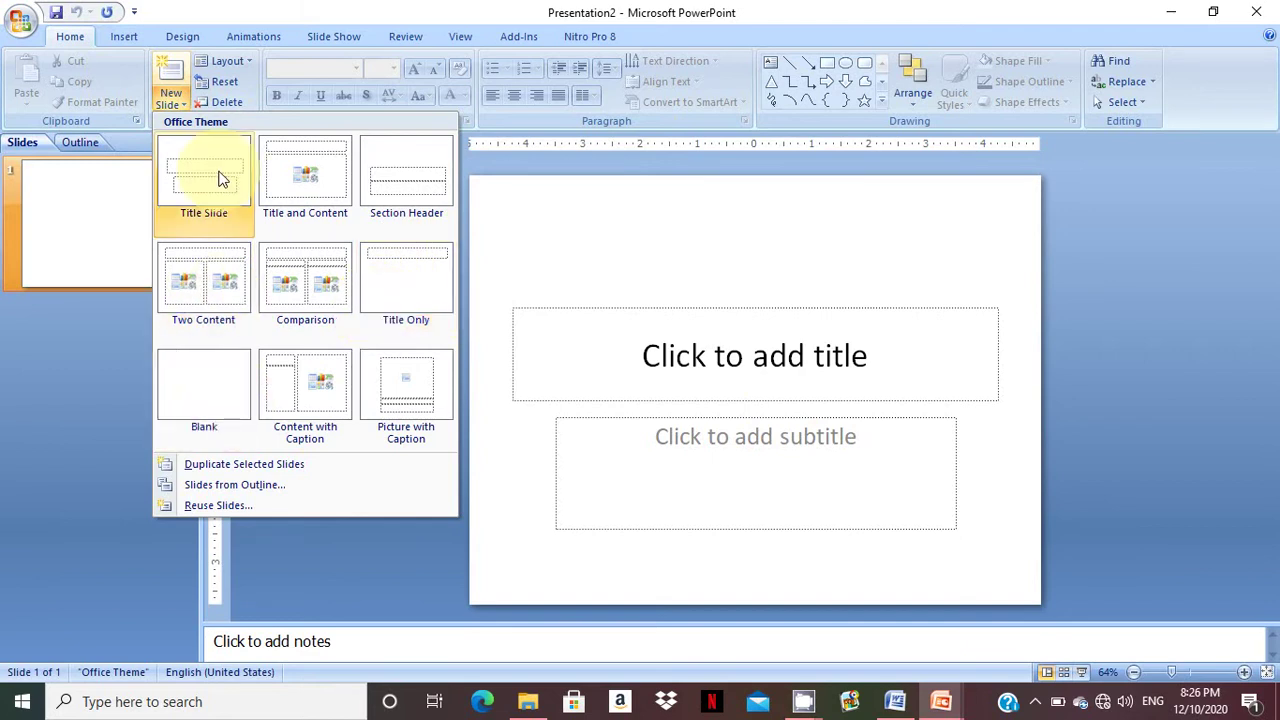
click(318, 187)
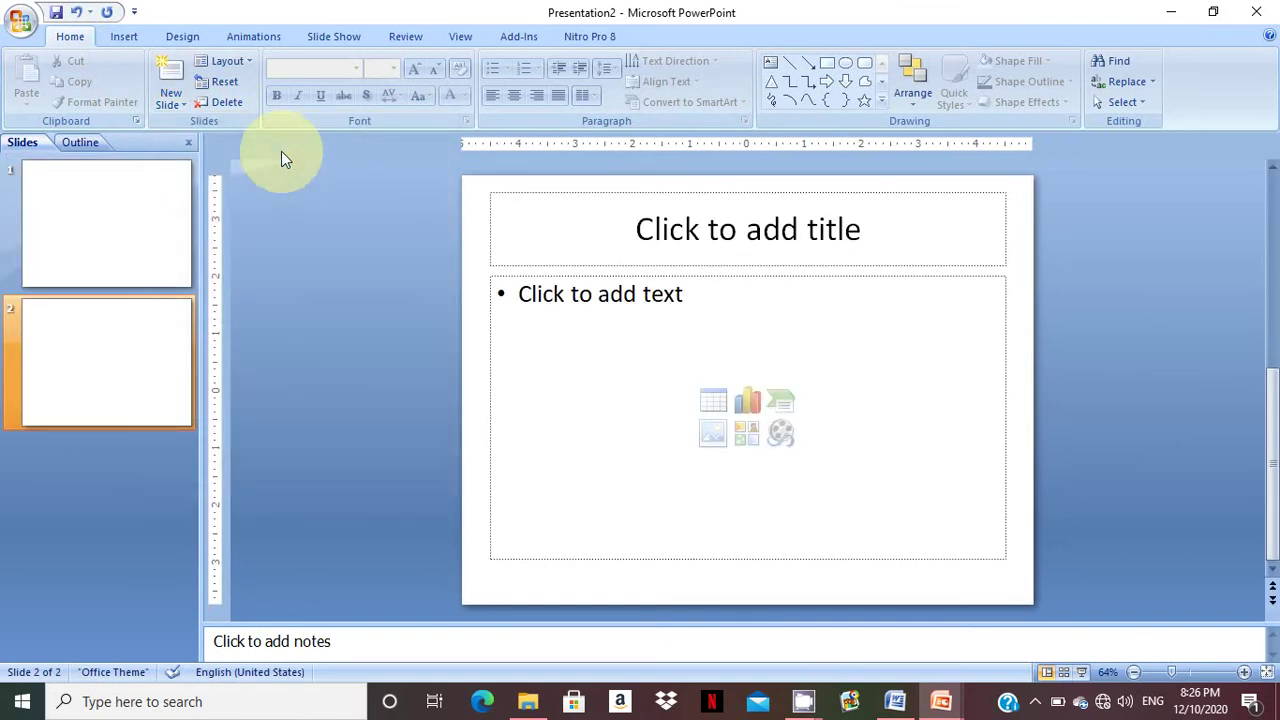
click(179, 98)
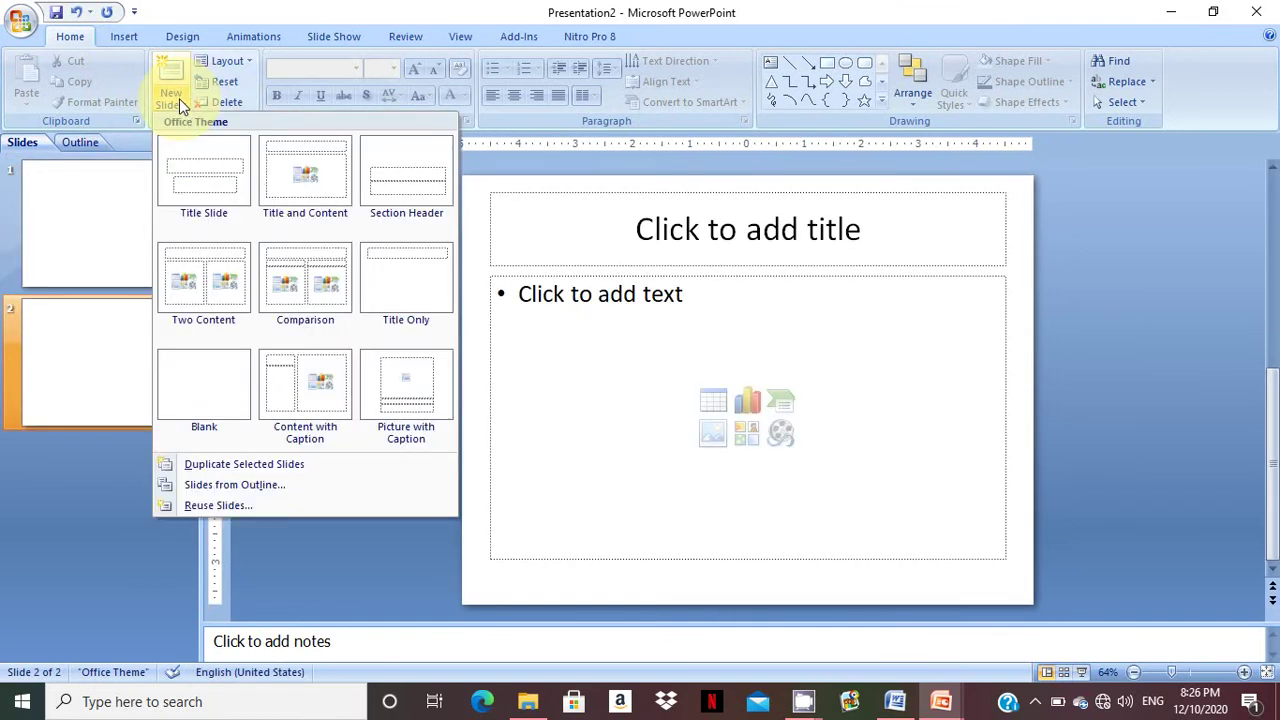
click(196, 369)
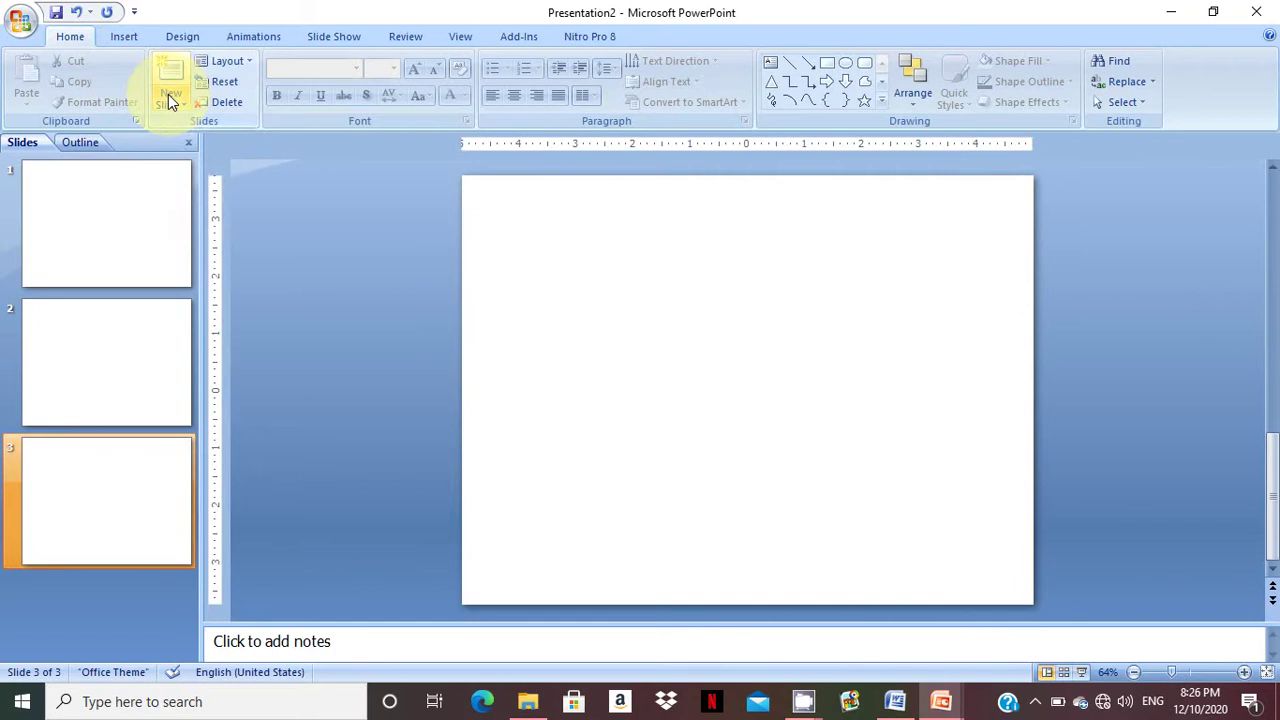
click(168, 96)
click(199, 396)
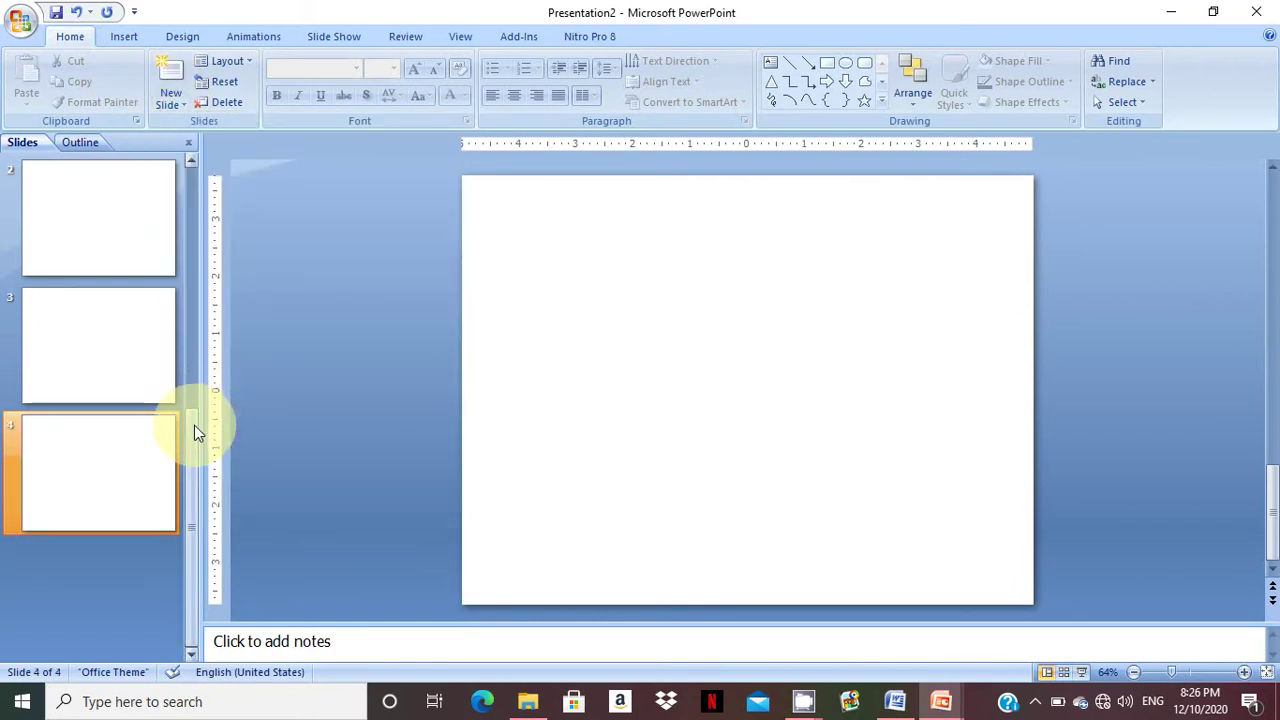
drag(194, 425, 209, 237)
Step: Change slide 1's layout to Blank
click(80, 234)
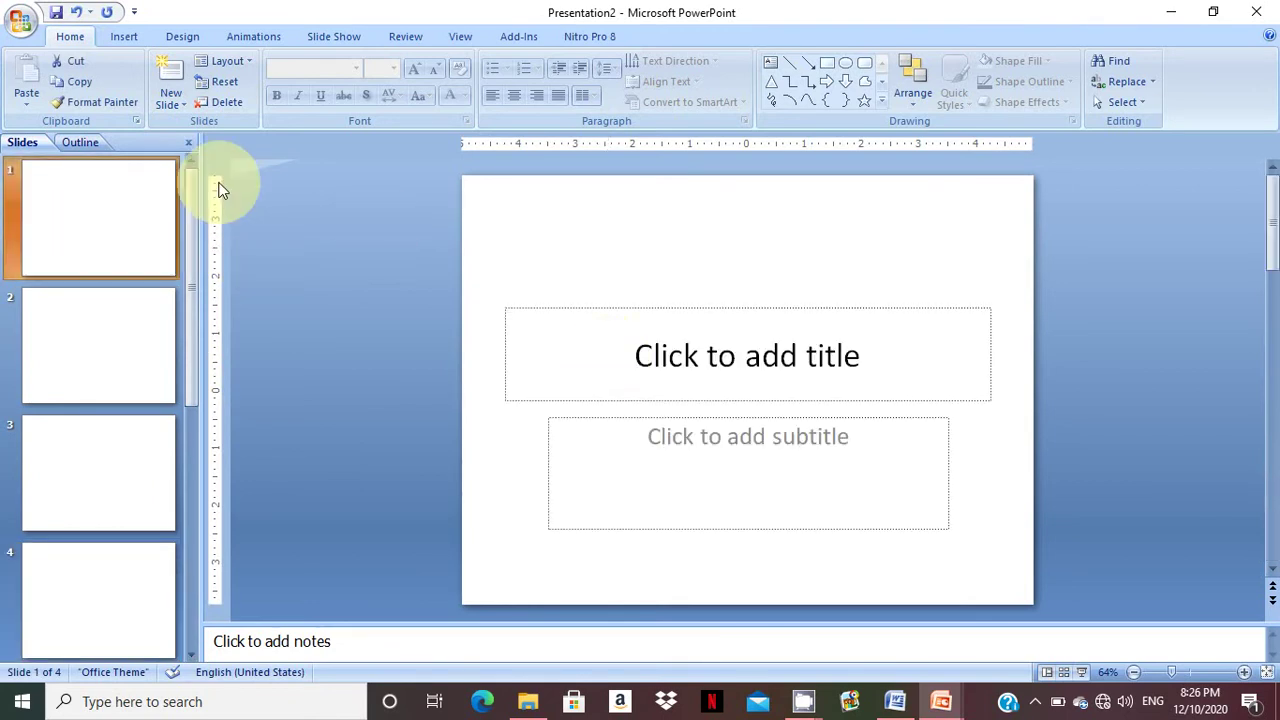
click(170, 108)
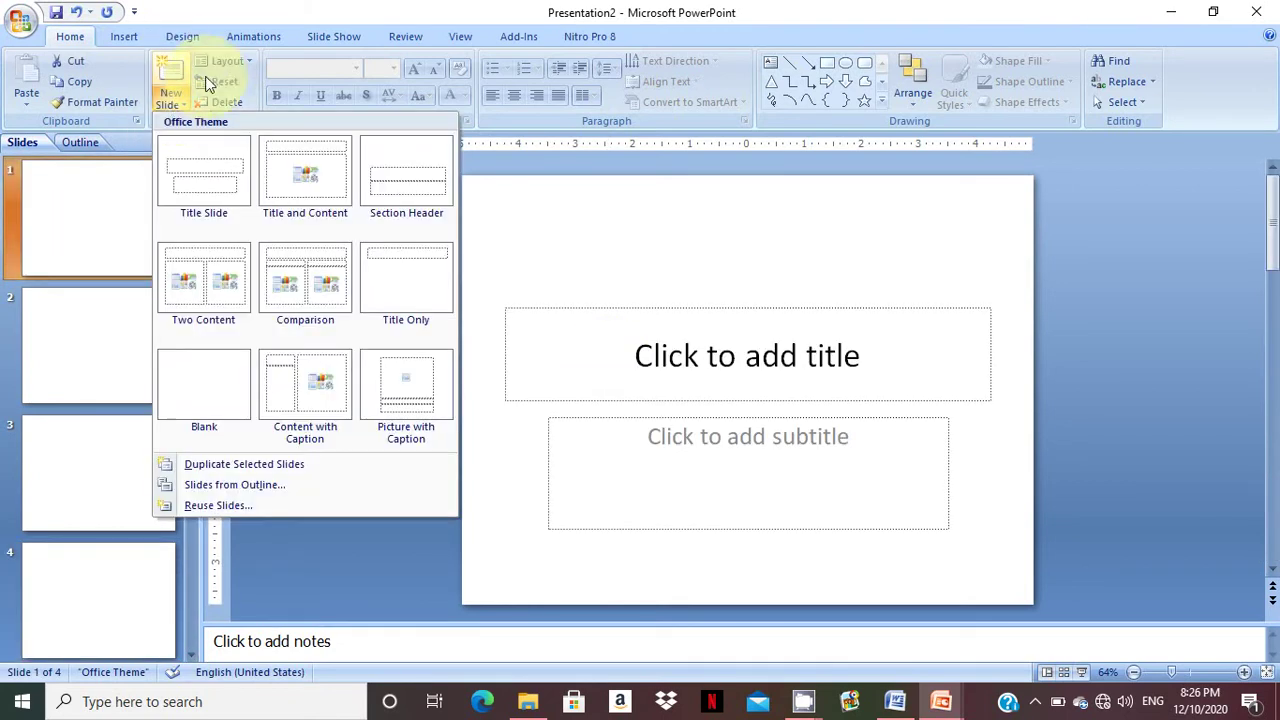
click(236, 62)
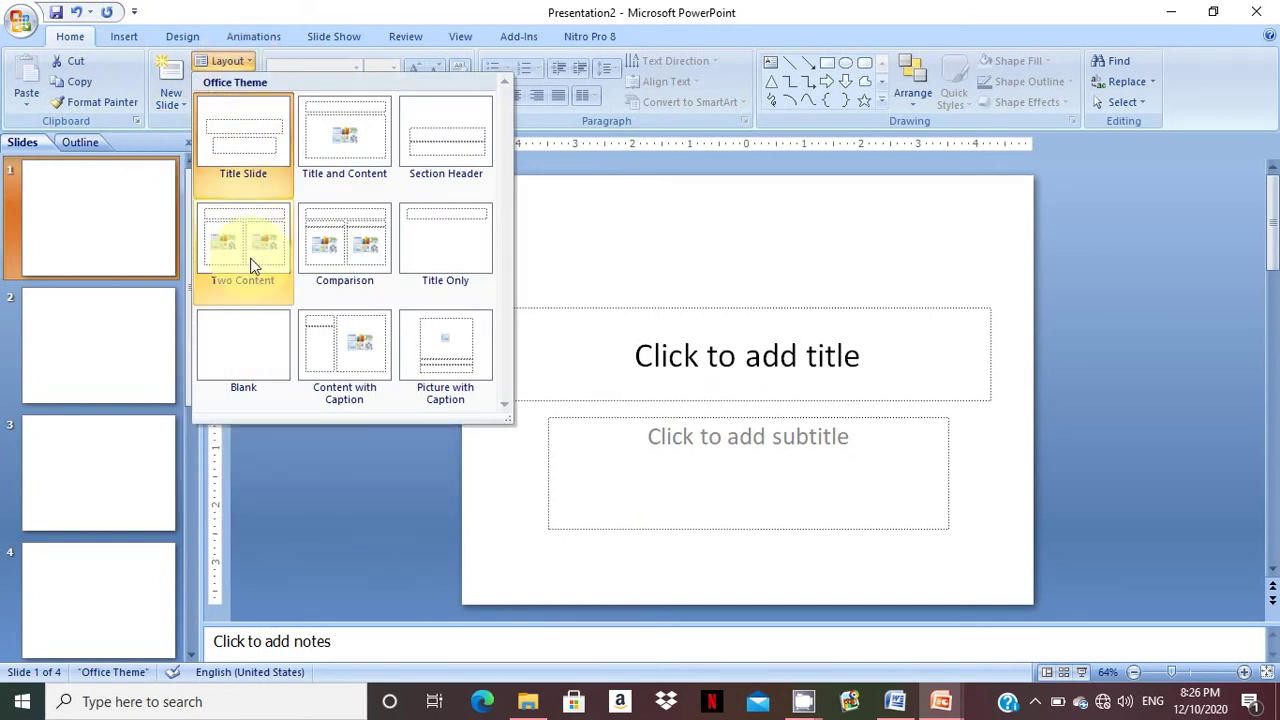
click(251, 349)
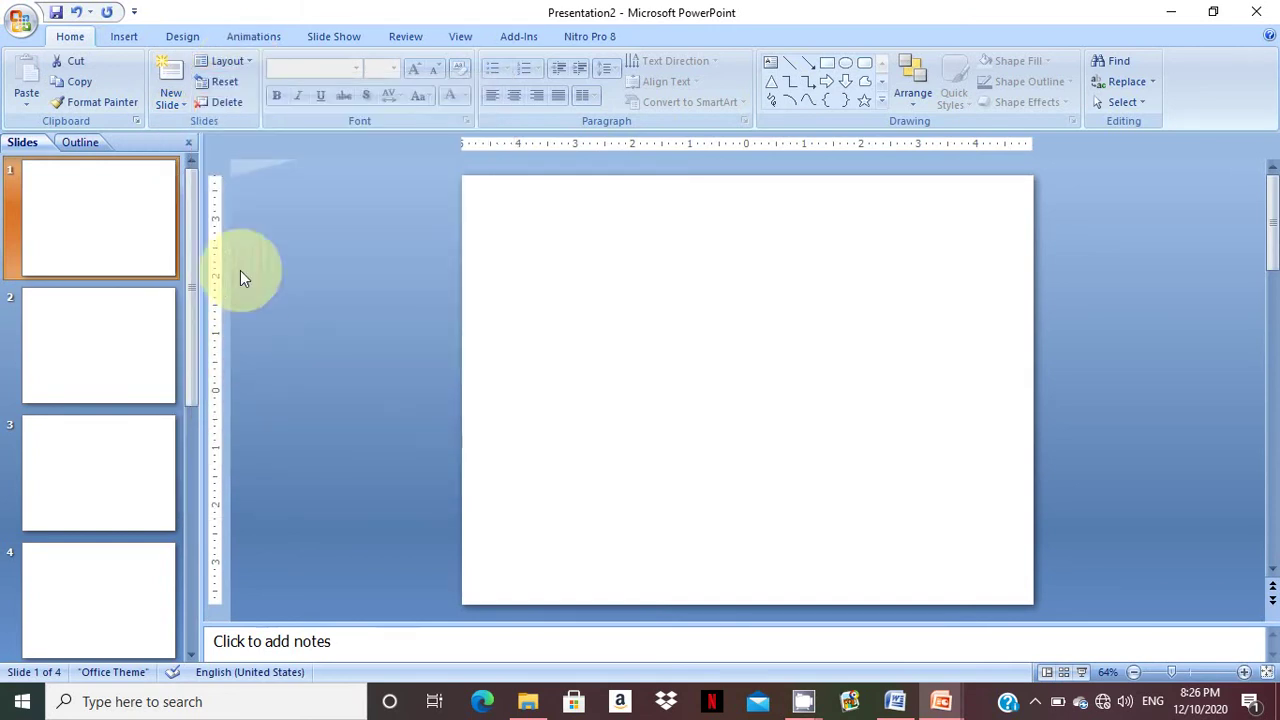
Step: Add an outlined red WordArt reading 'WELCOME' at the top centre of slide 1
click(123, 37)
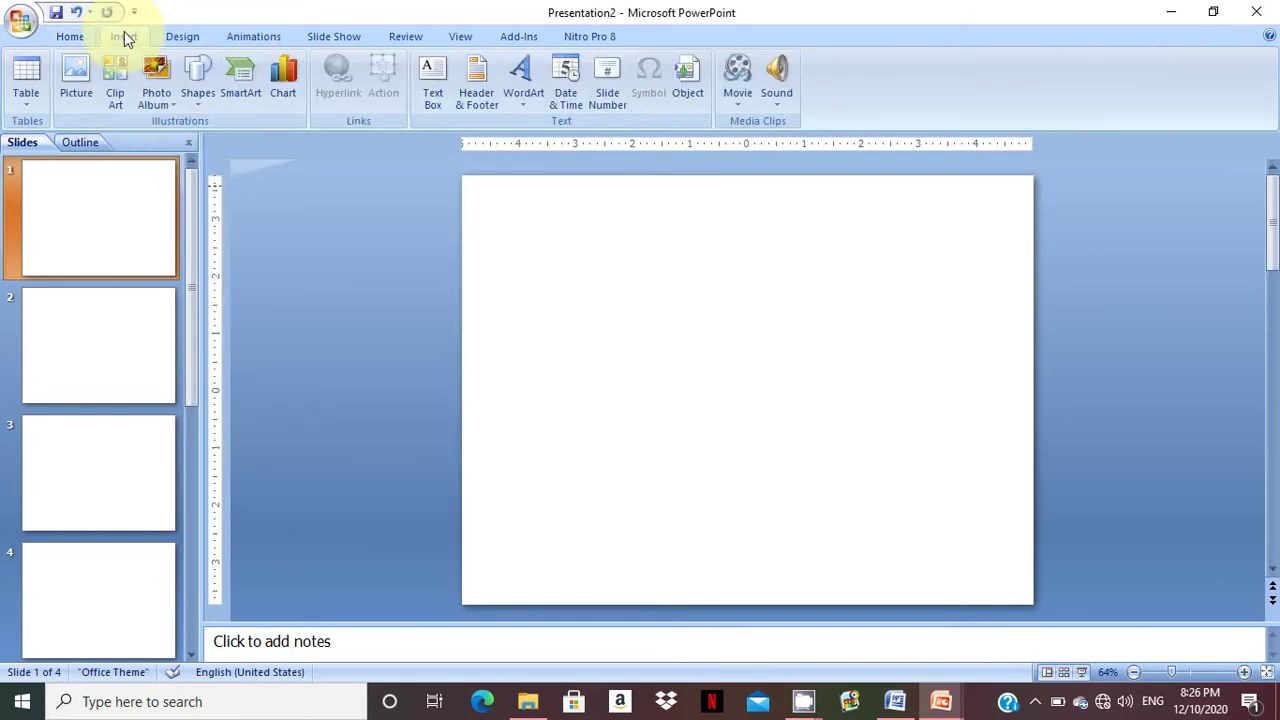
click(530, 90)
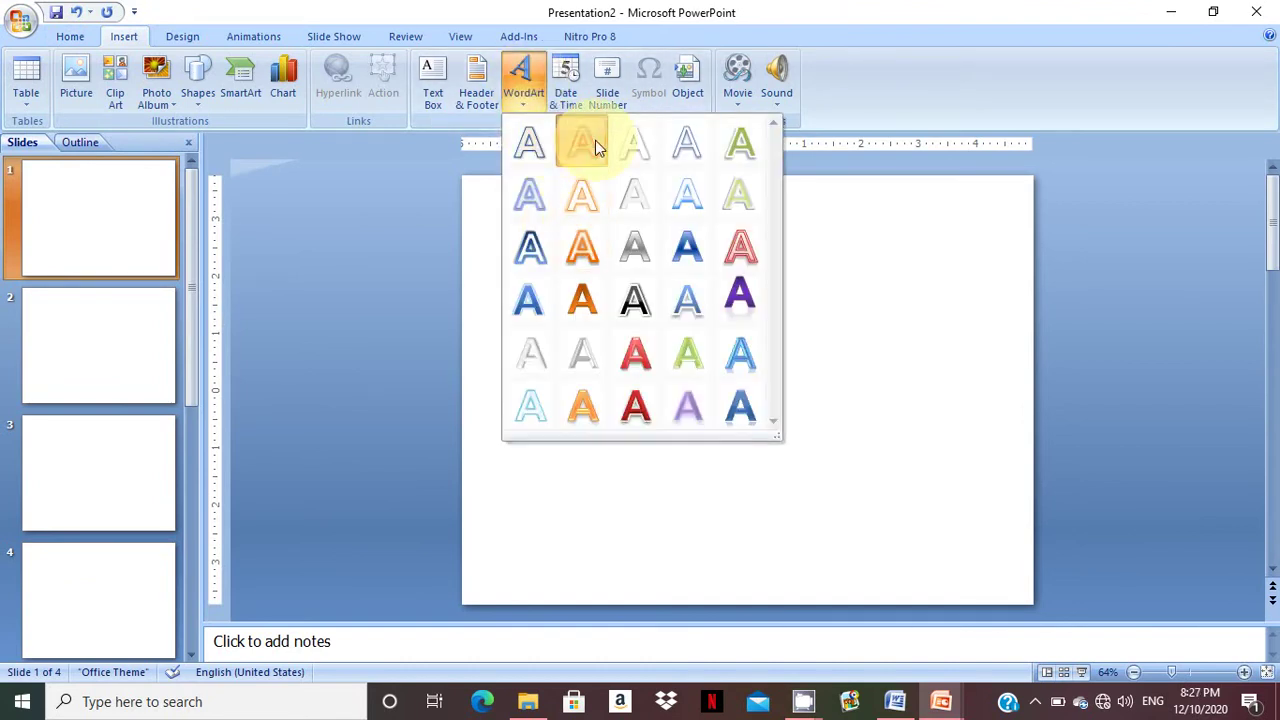
click(595, 147)
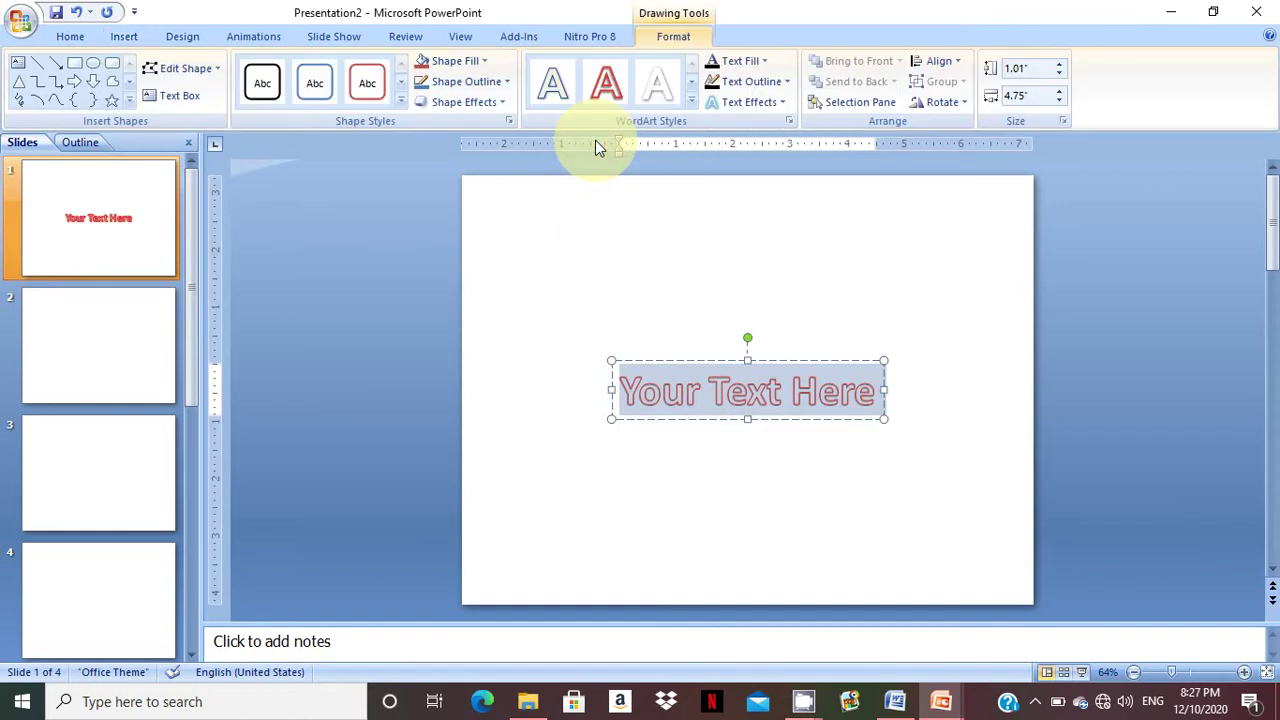
text(WEL)
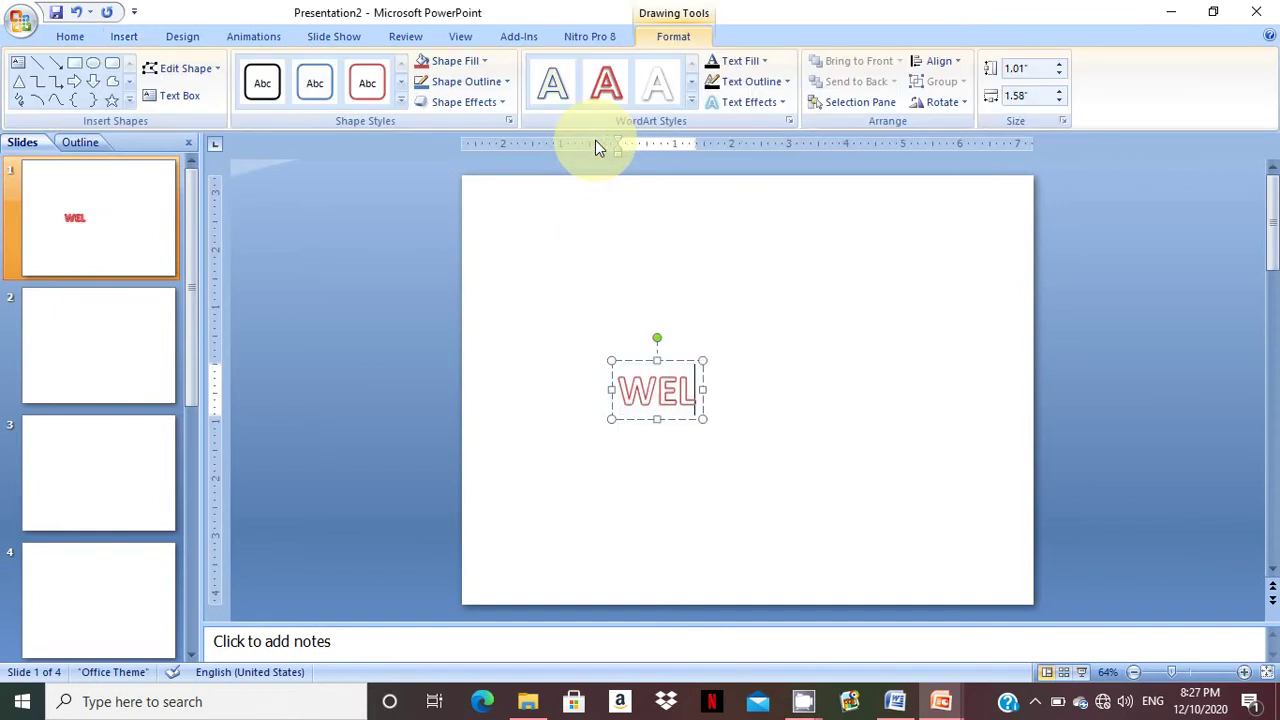
text(COME)
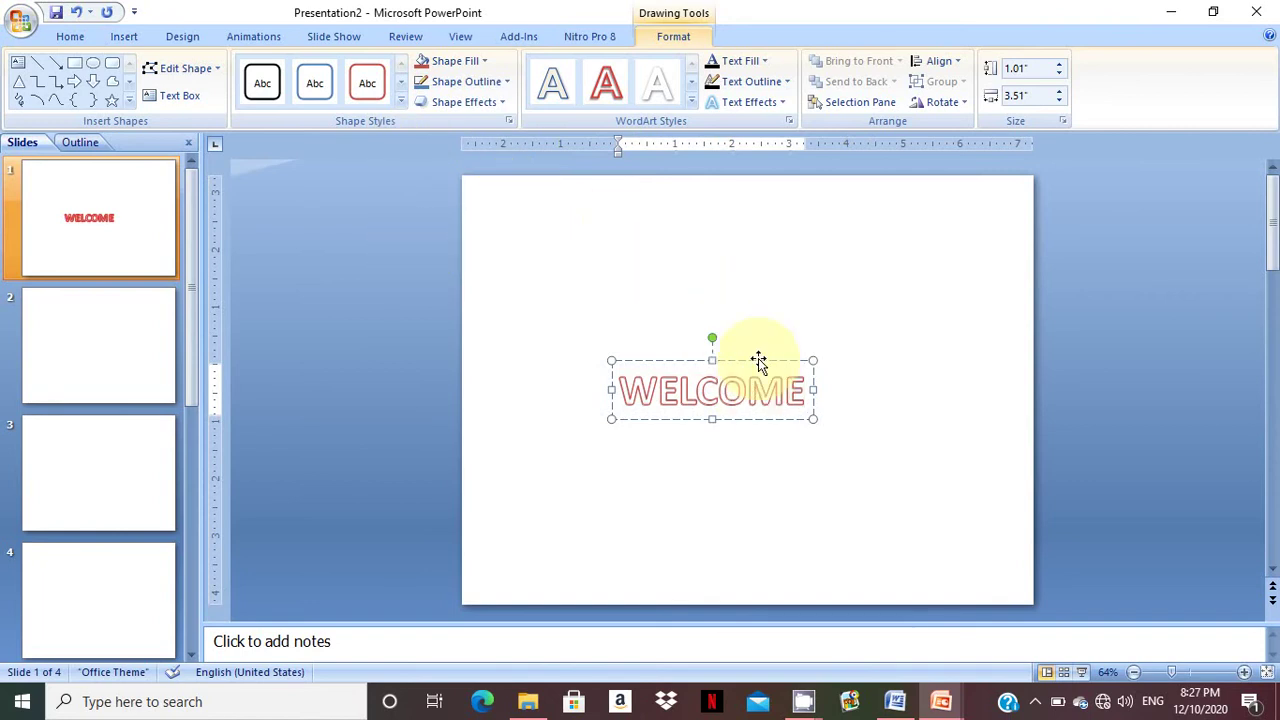
drag(759, 361, 794, 236)
click(786, 372)
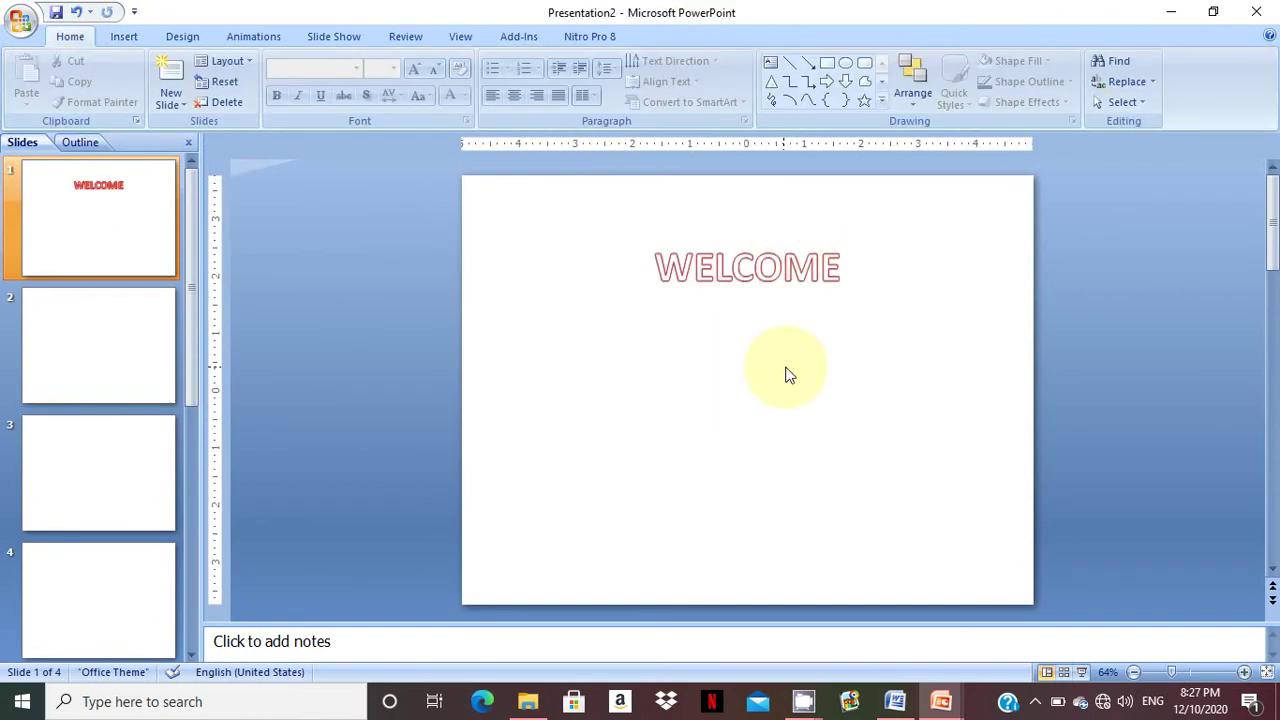
Step: Add a second WordArt reading 'LIFE CYCLE OF BUTTERFLY' centred under WELCOME
click(124, 37)
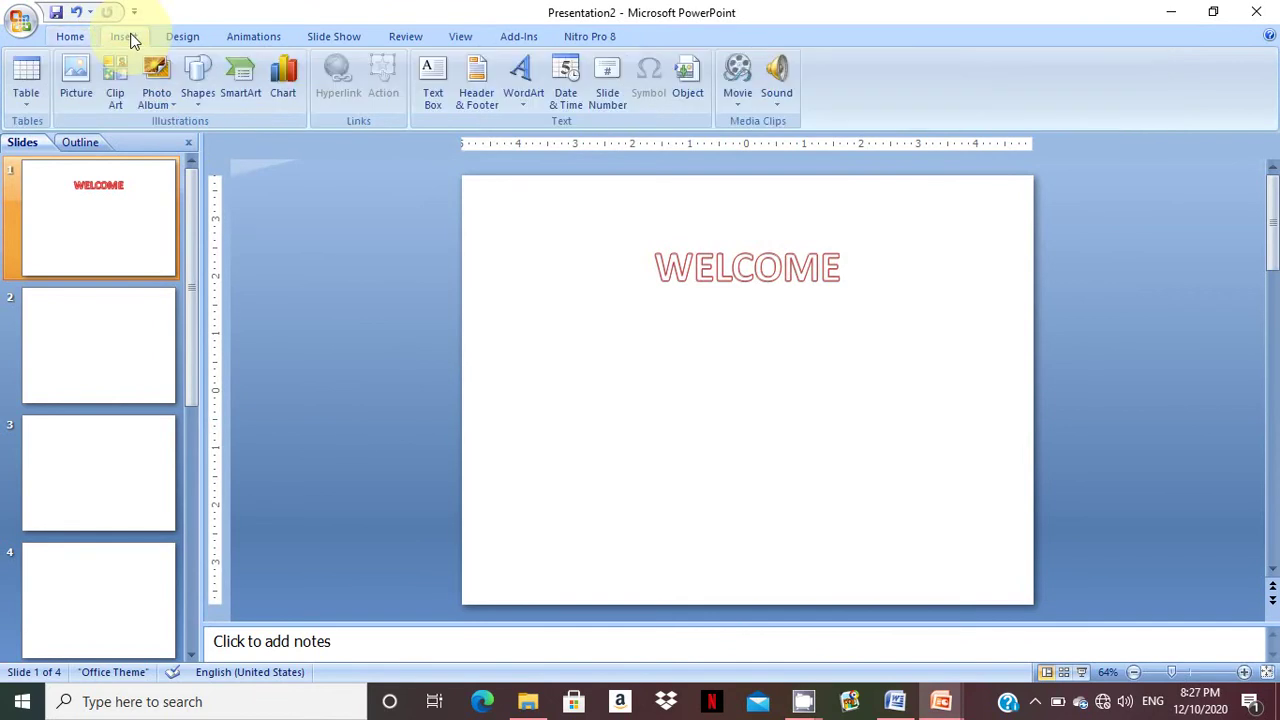
click(519, 95)
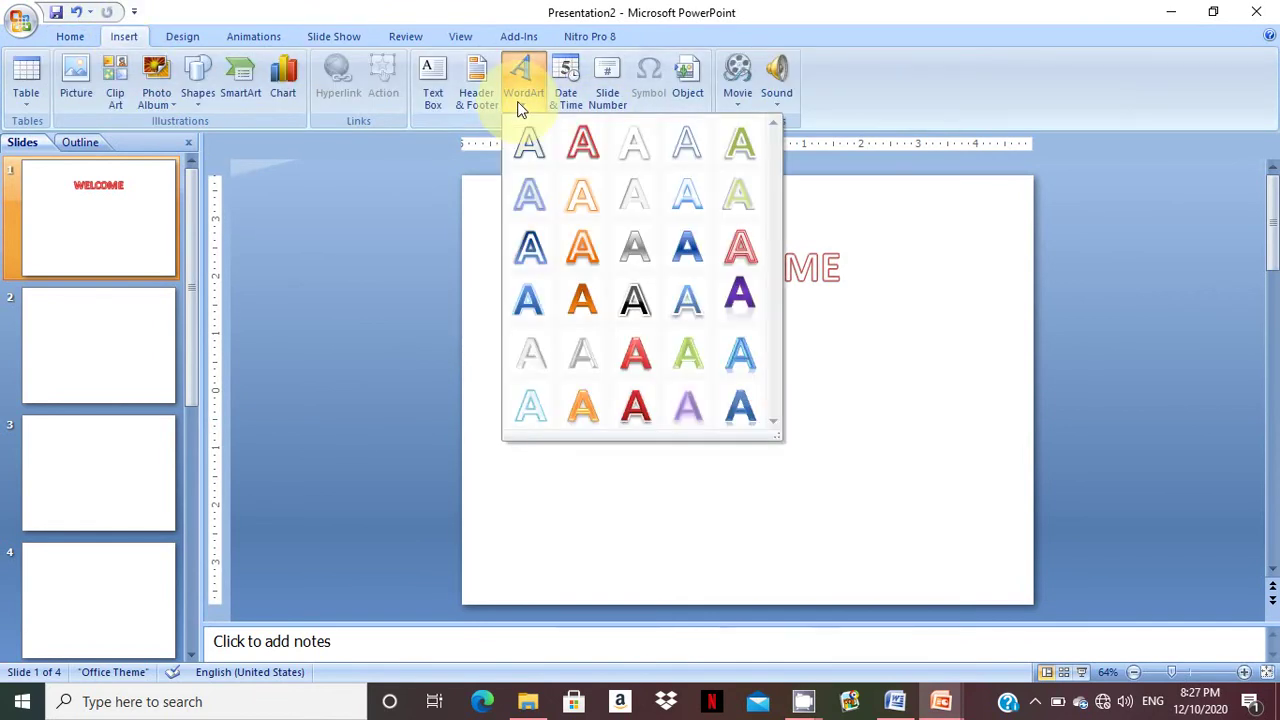
click(546, 230)
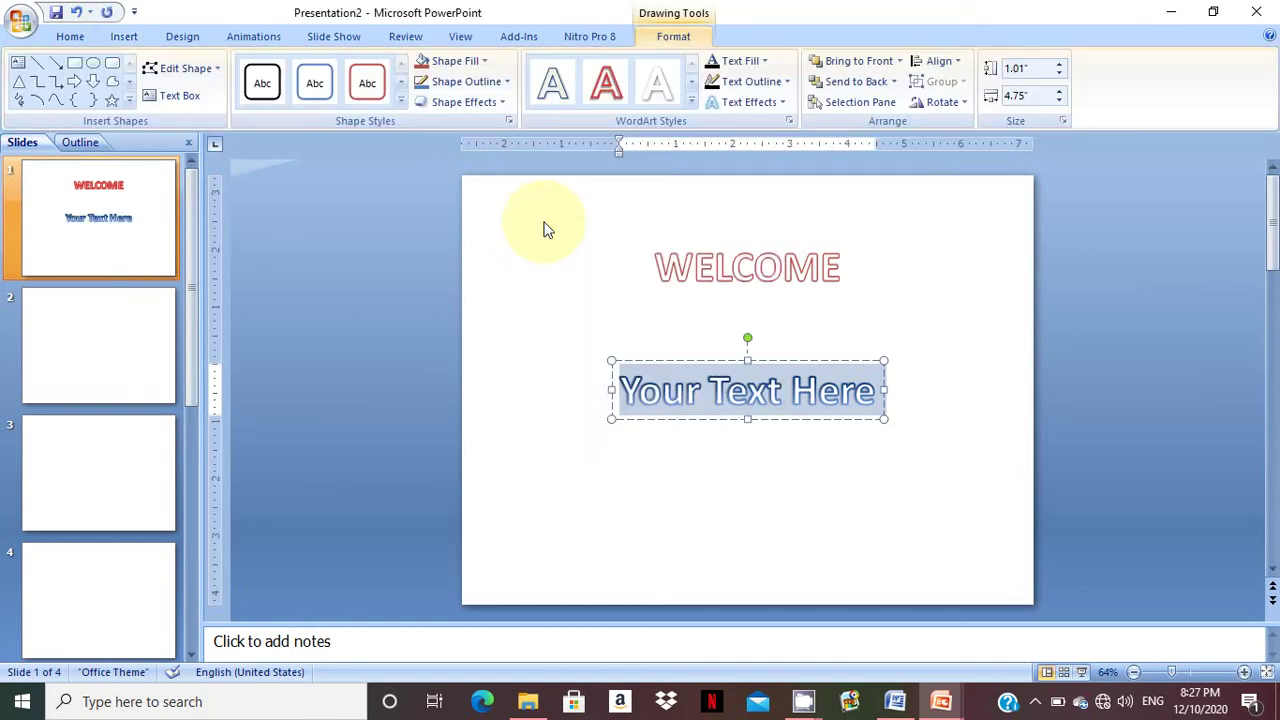
text(LIFE CYCLE)
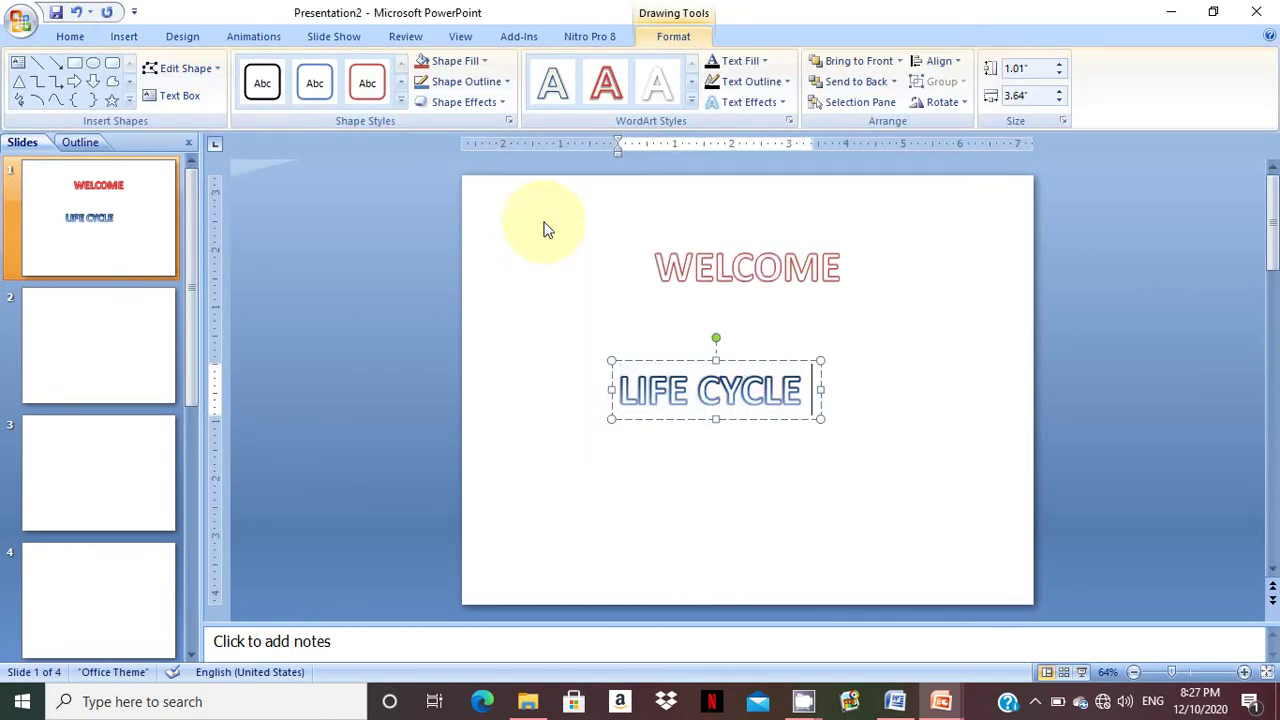
text( OF )
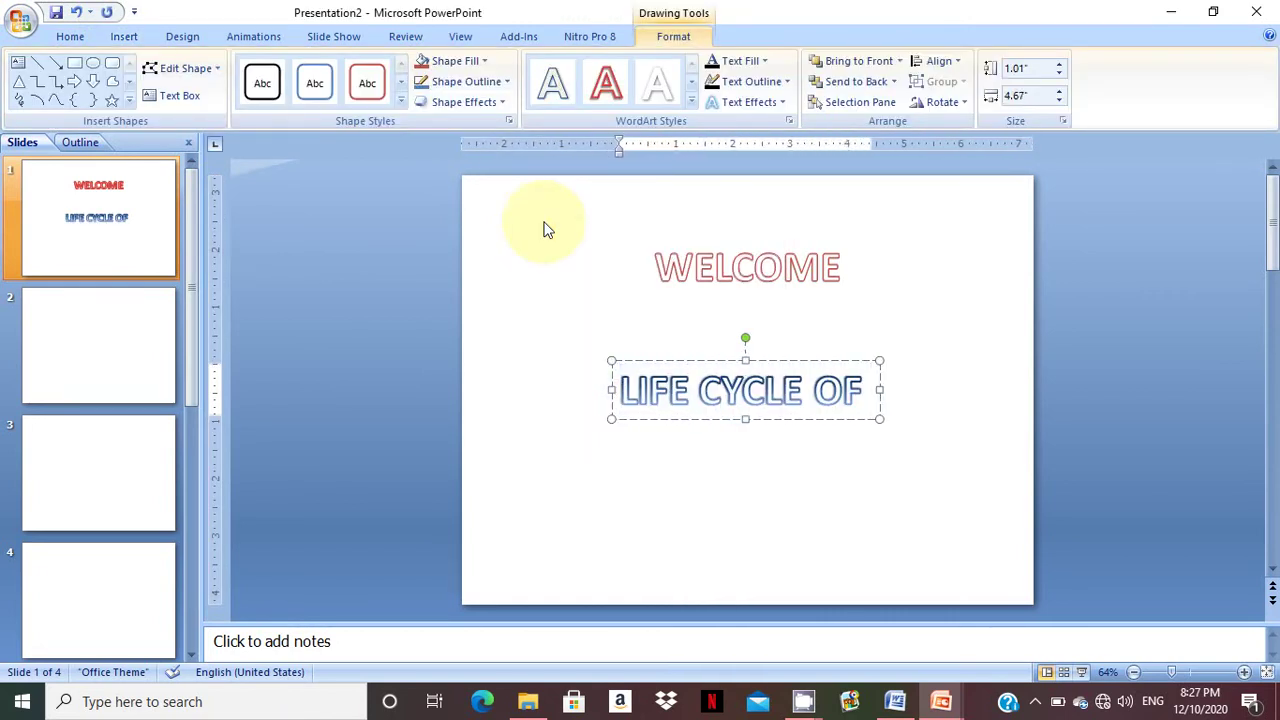
text(BUTTERFL)
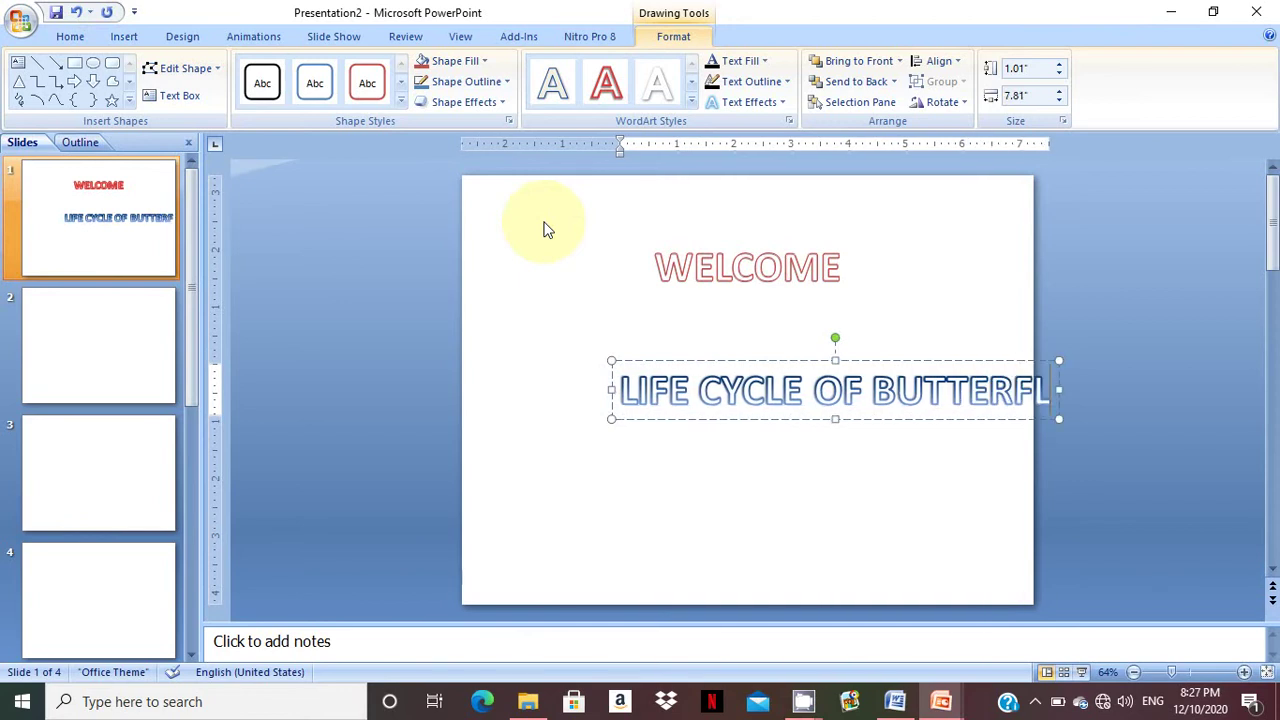
text(Y)
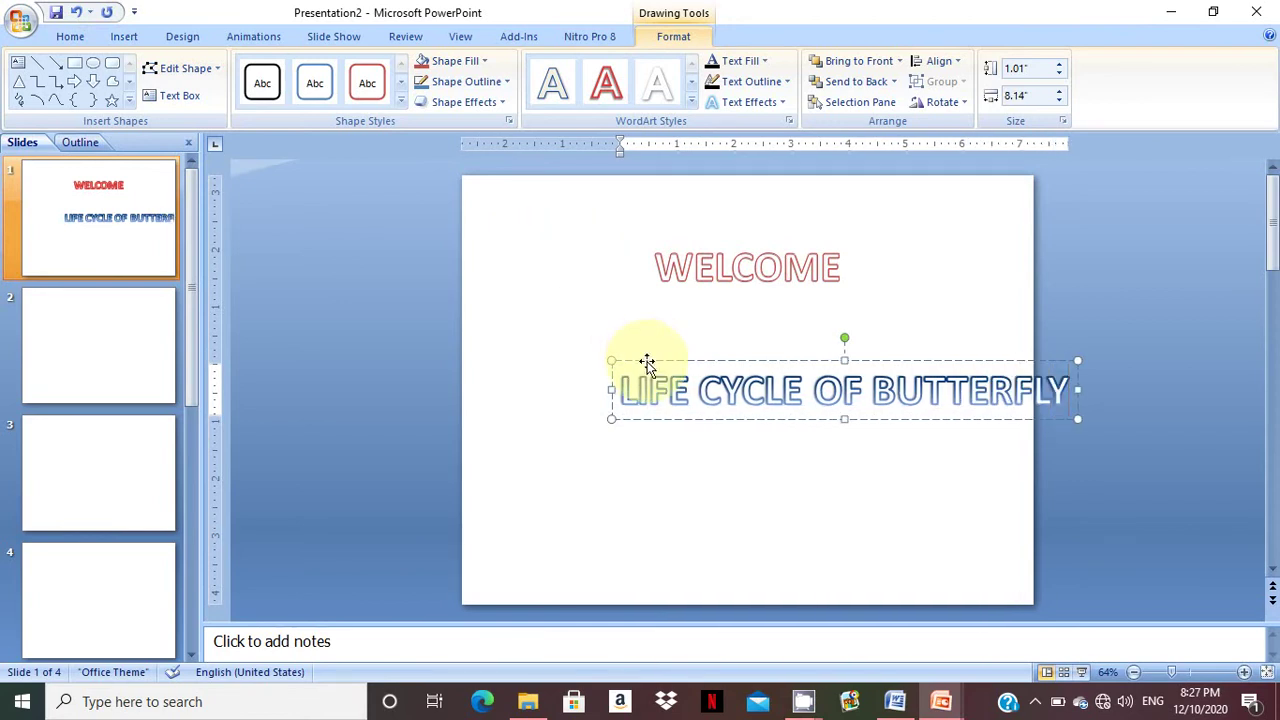
drag(647, 364, 570, 362)
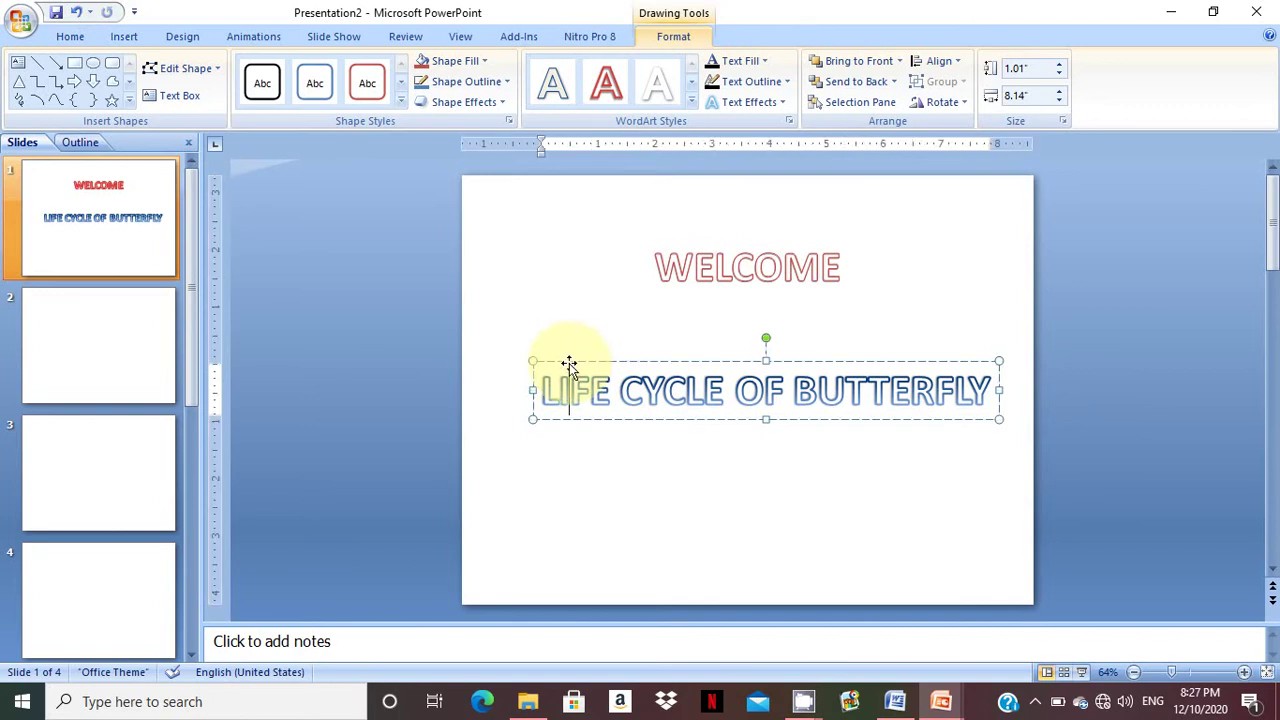
mouse_move(569, 362)
mouse_down()
mouse_move(763, 355)
mouse_move(582, 361)
mouse_up()
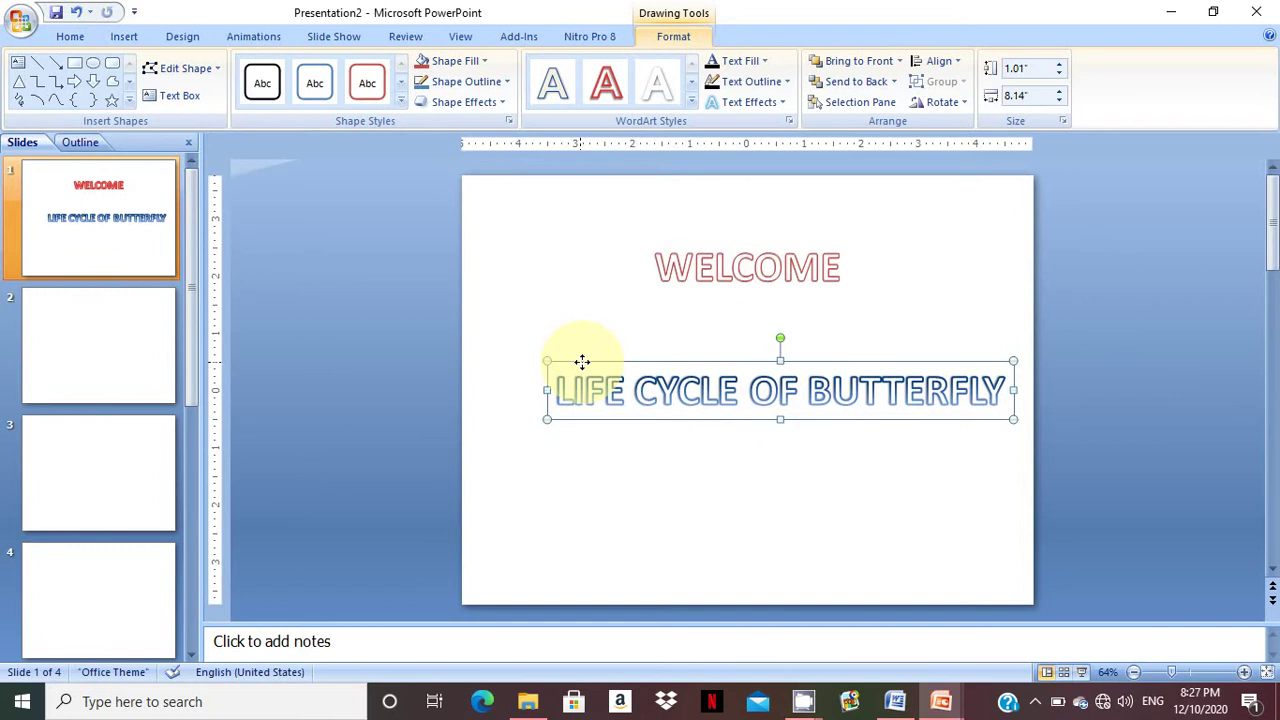
drag(582, 361, 567, 362)
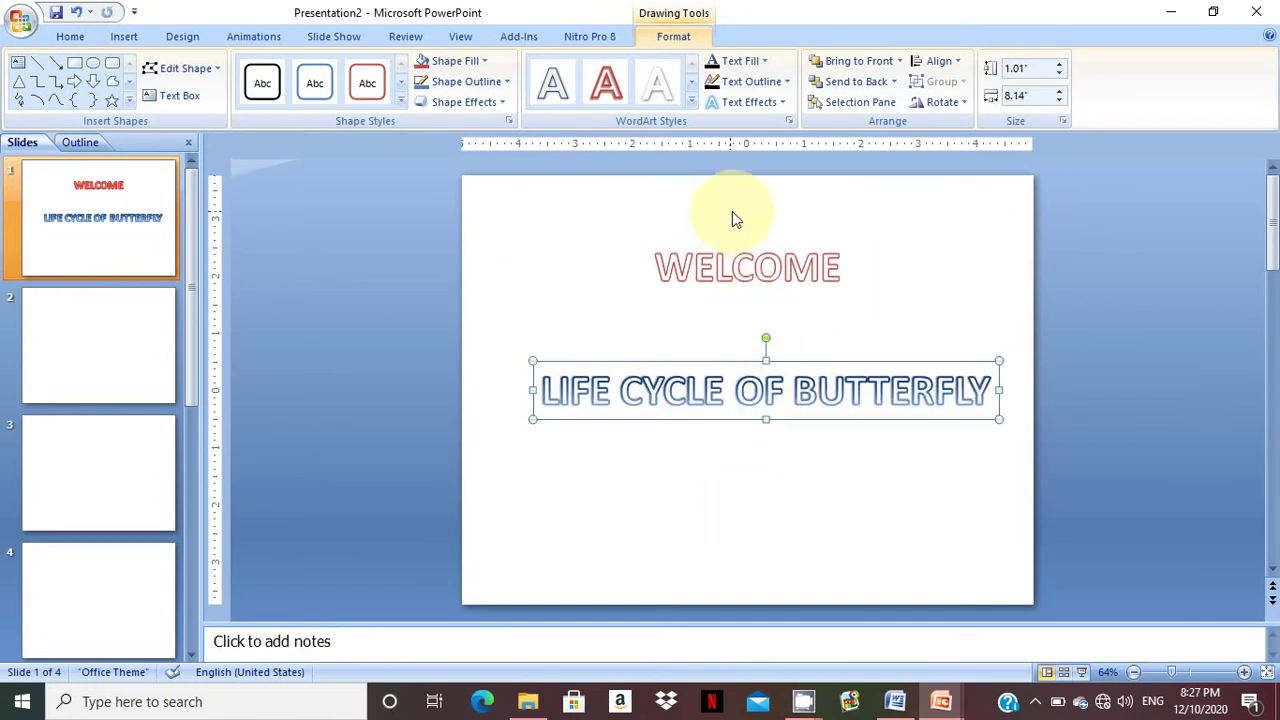
Step: Fill the LIFE CYCLE OF BUTTERFLY text dark red, then go to slide 2
click(752, 62)
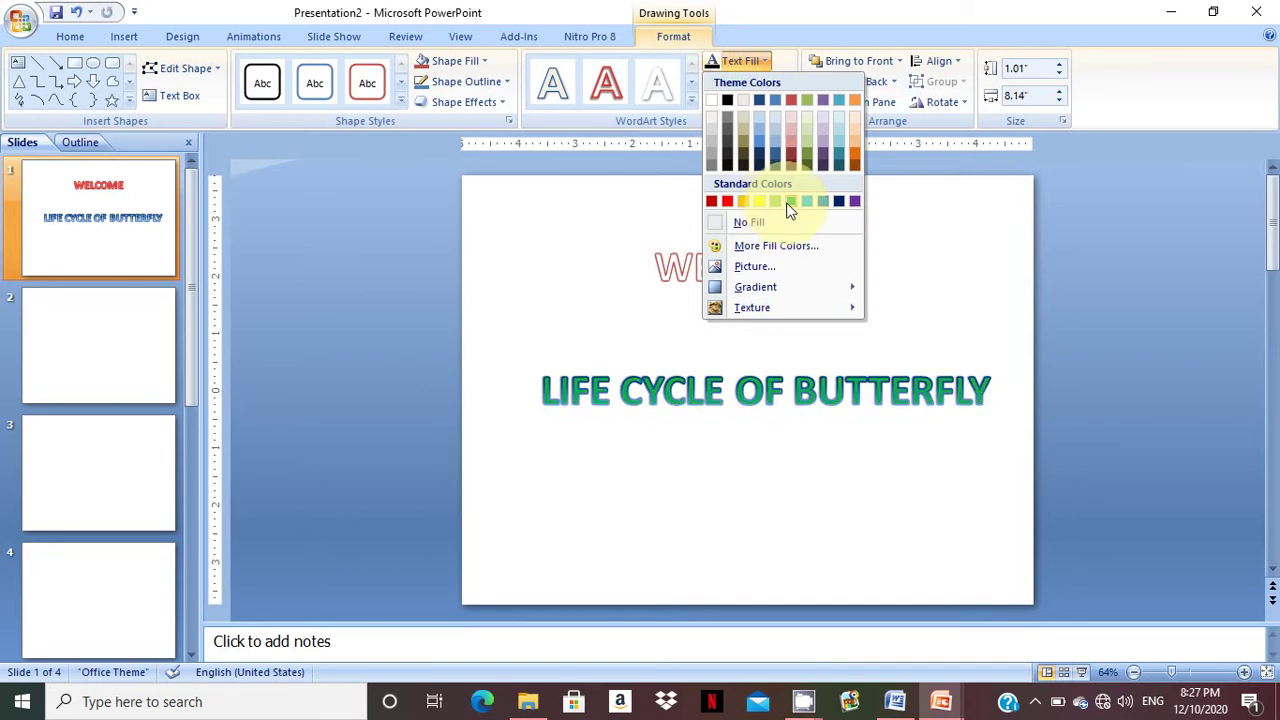
click(716, 199)
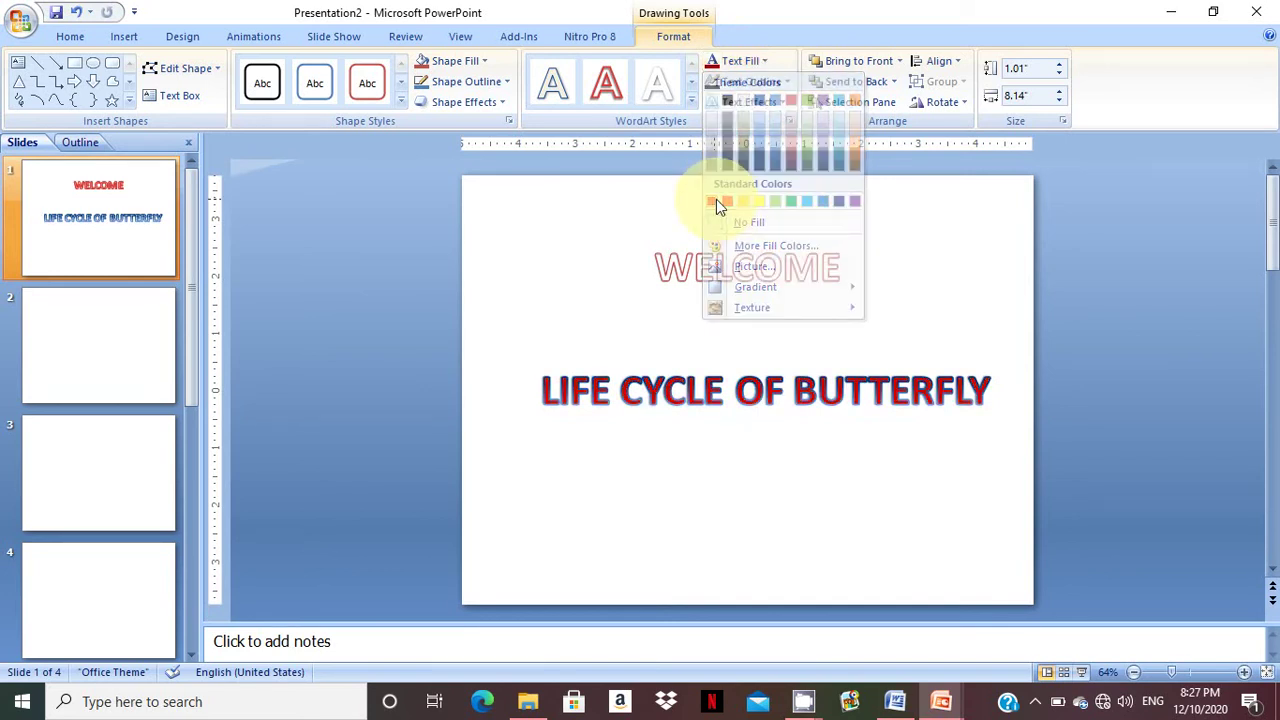
click(757, 337)
click(138, 358)
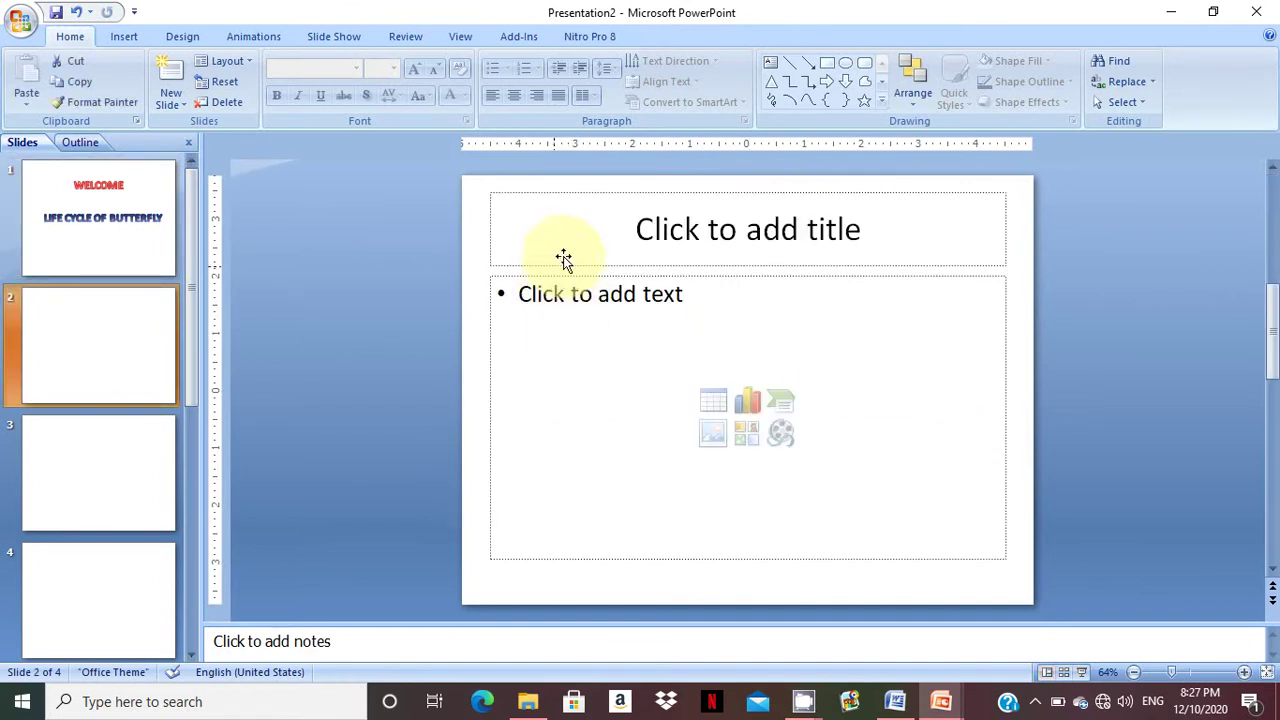
Step: Title slide 2 'EGG' and start inserting a picture into its content placeholder
click(656, 245)
text(E)
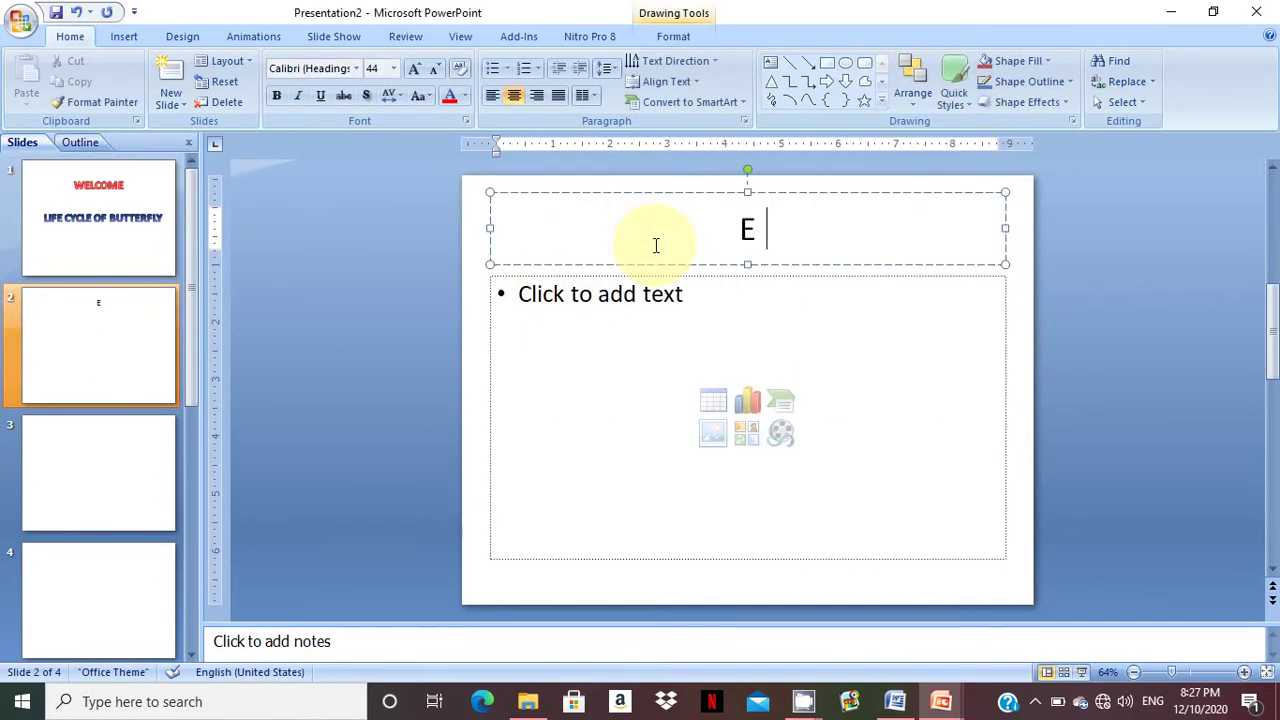
key(BackSpace)
text(GG)
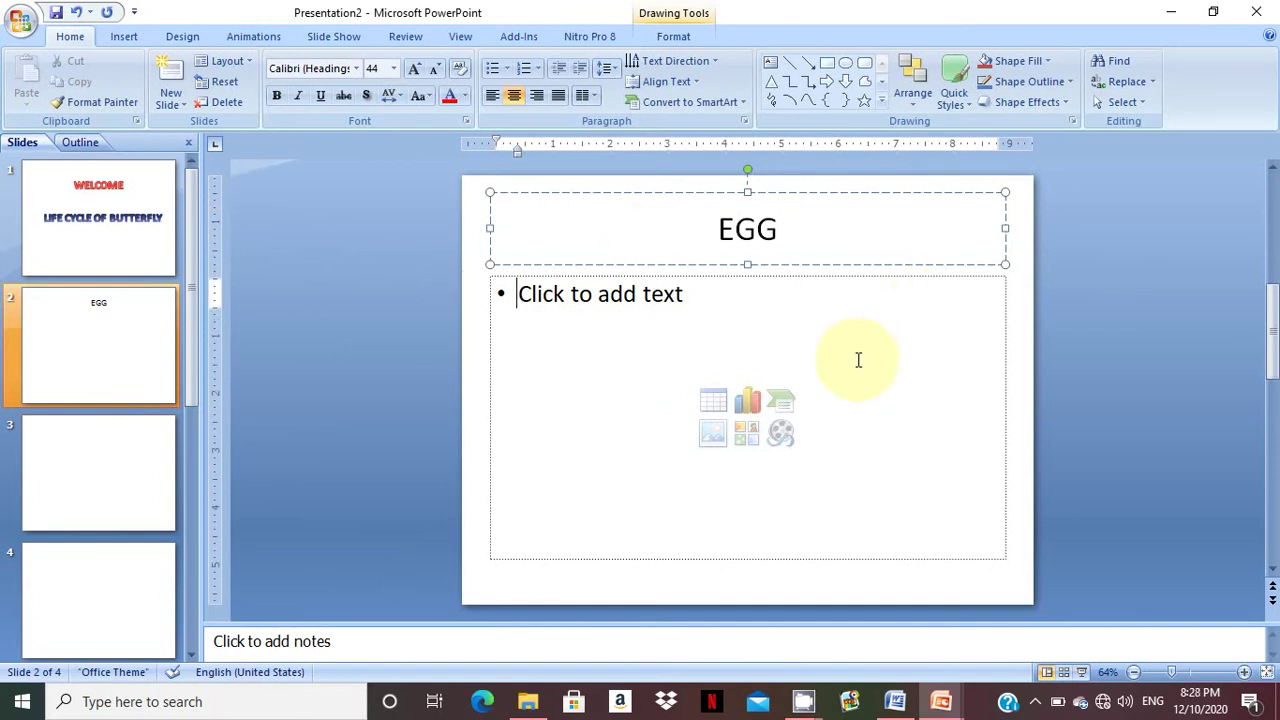
click(856, 360)
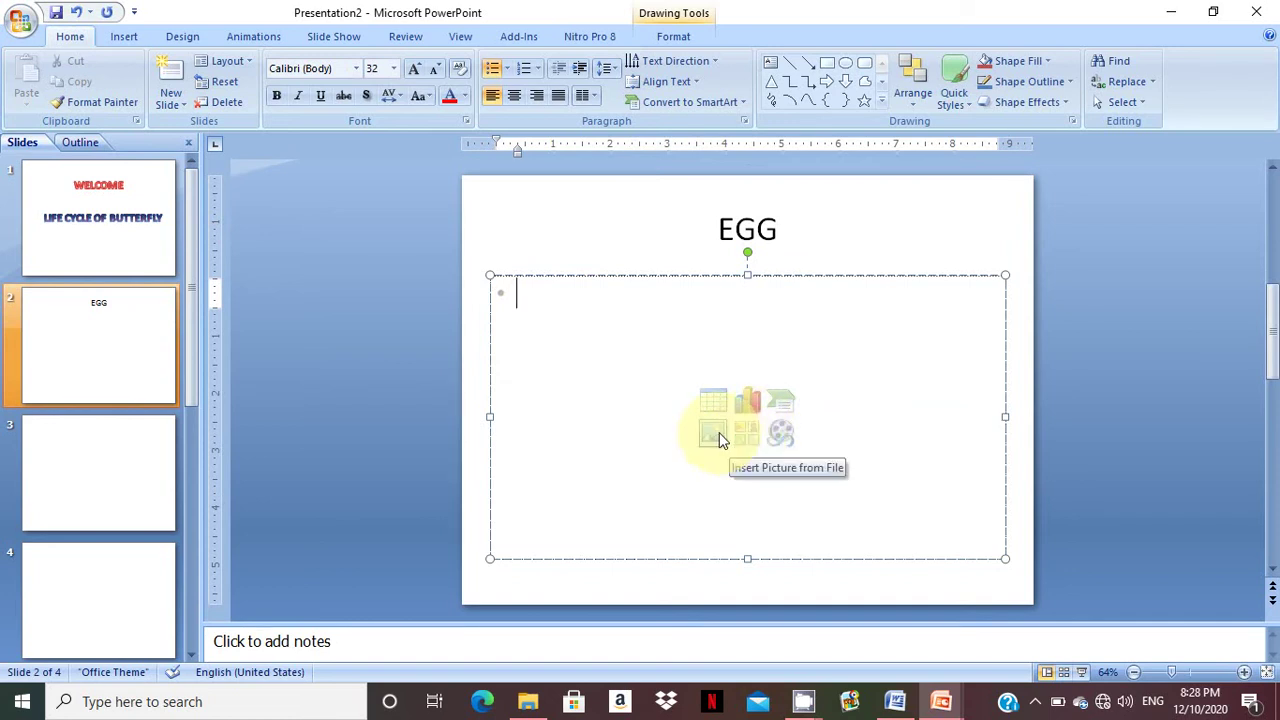
click(722, 440)
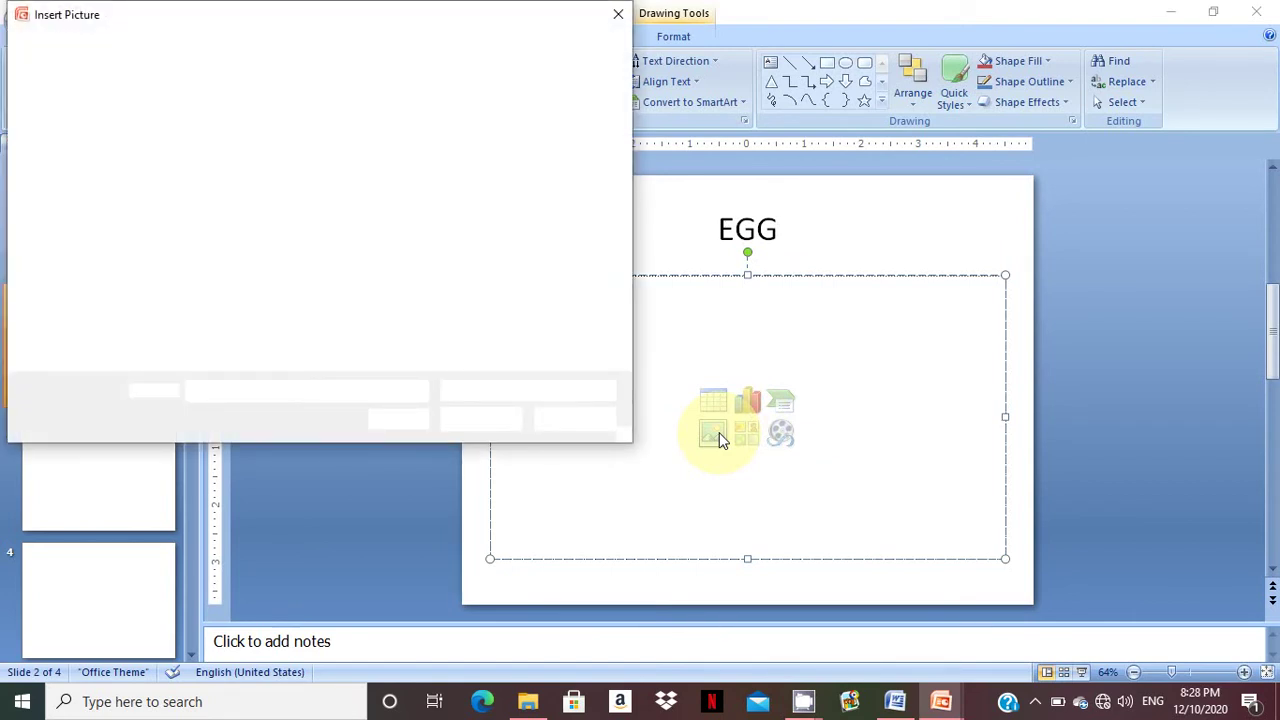
Step: Insert the 'butterfly egg' picture from Desktop\cs images into slide 2, then go to slide 3
click(108, 168)
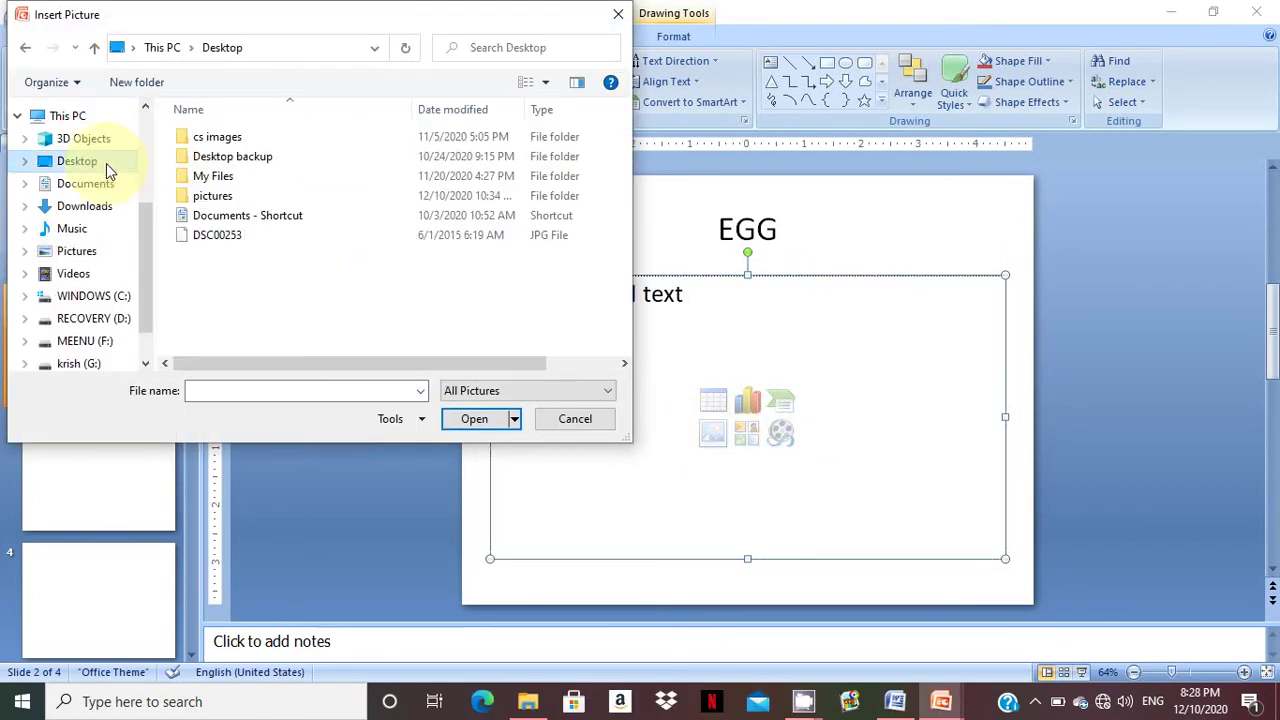
double_click(220, 140)
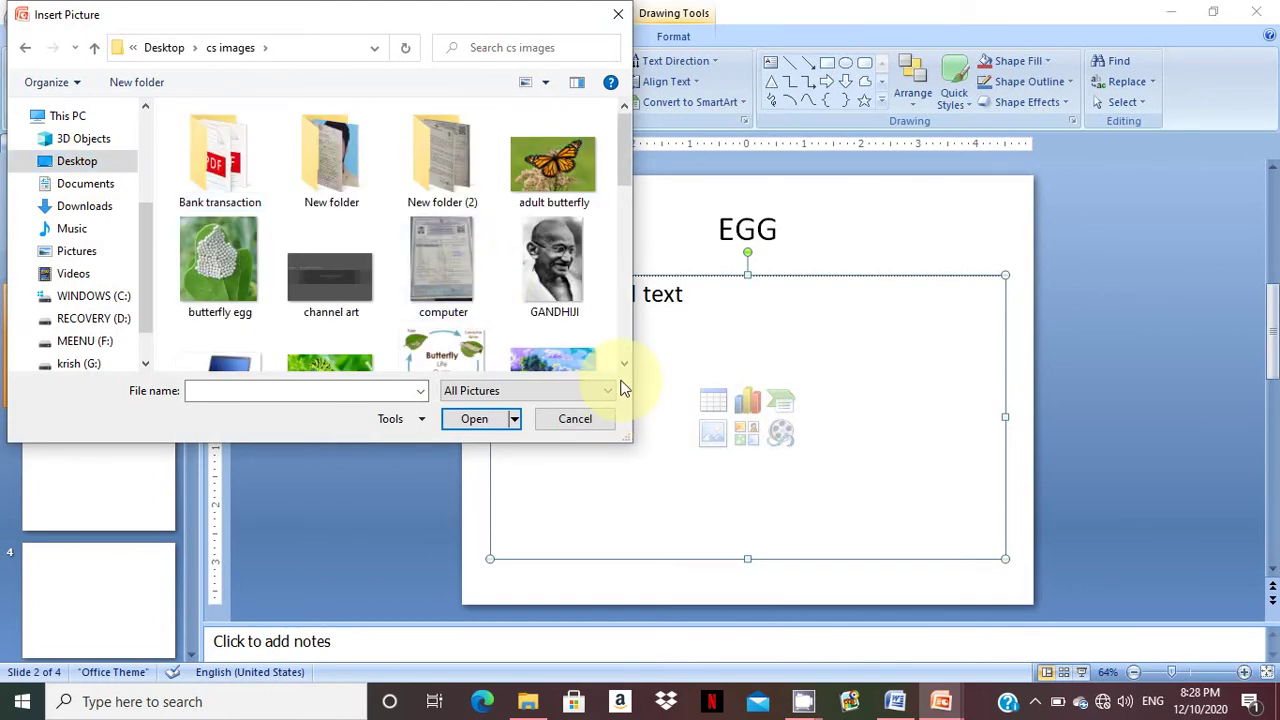
click(624, 364)
click(624, 364)
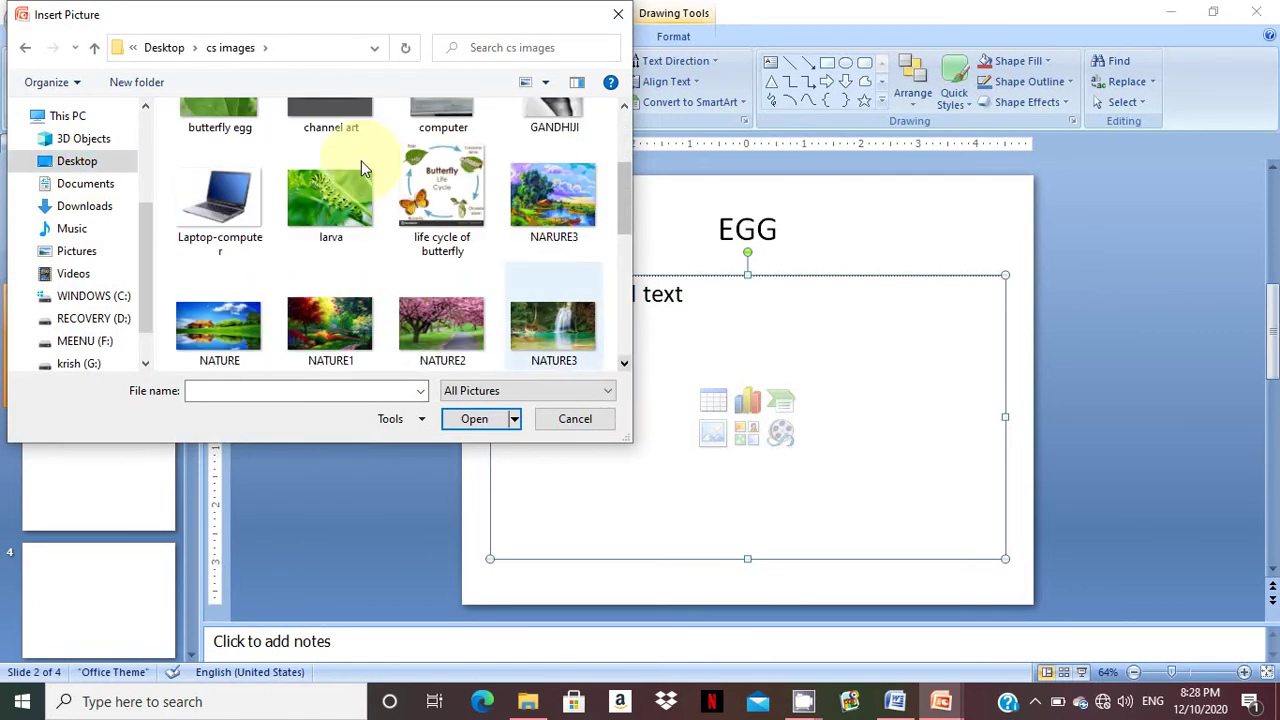
click(239, 118)
click(476, 414)
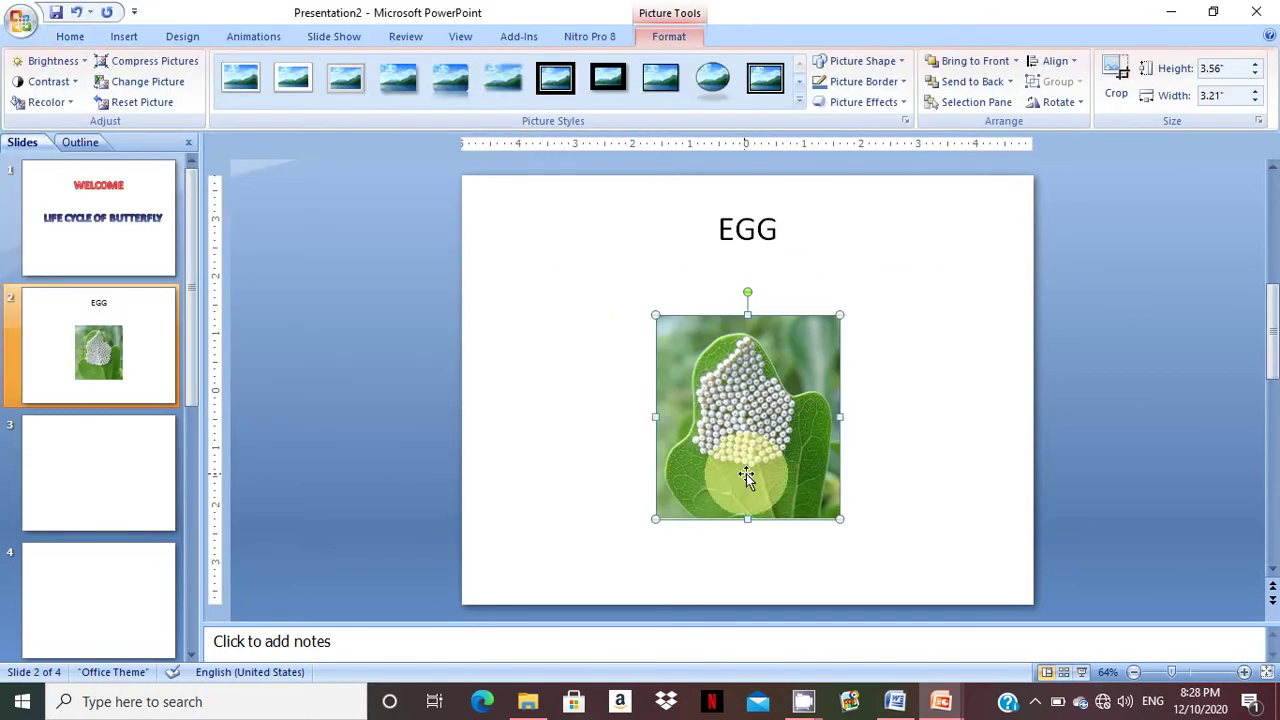
click(100, 523)
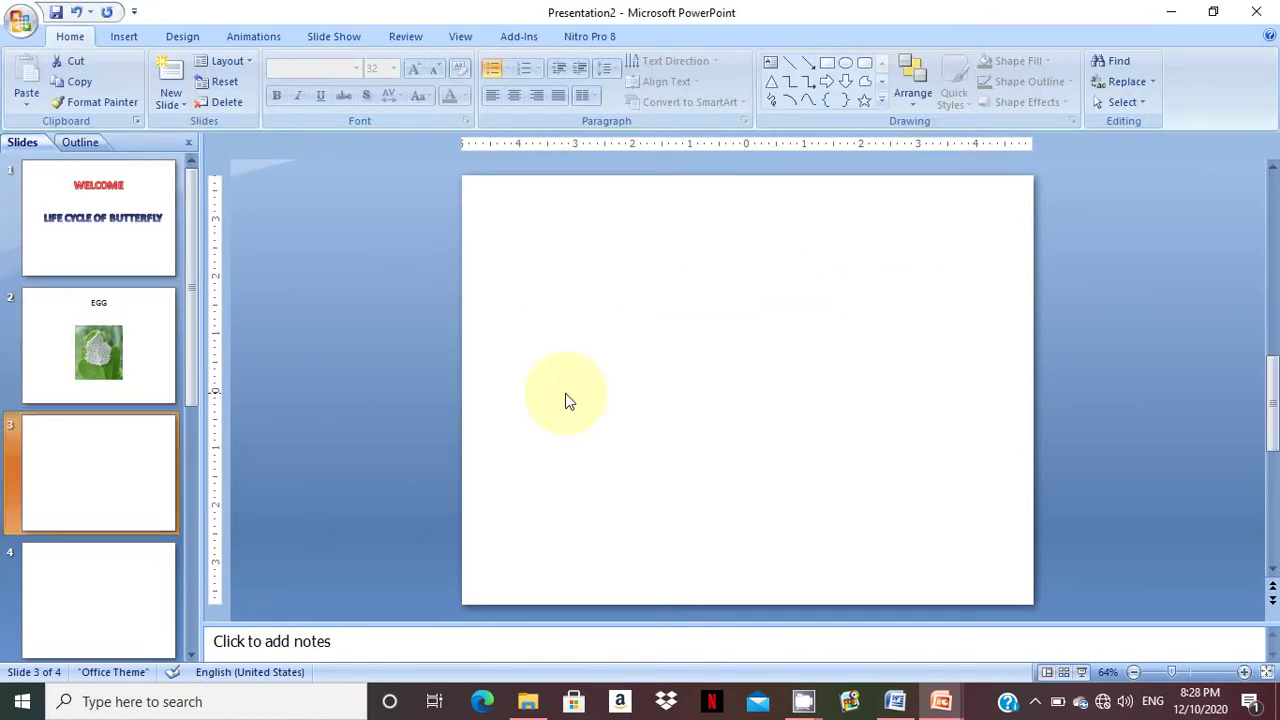
Step: Add an 'EGG' WordArt to slide 3 and move it near the top
click(119, 42)
click(508, 112)
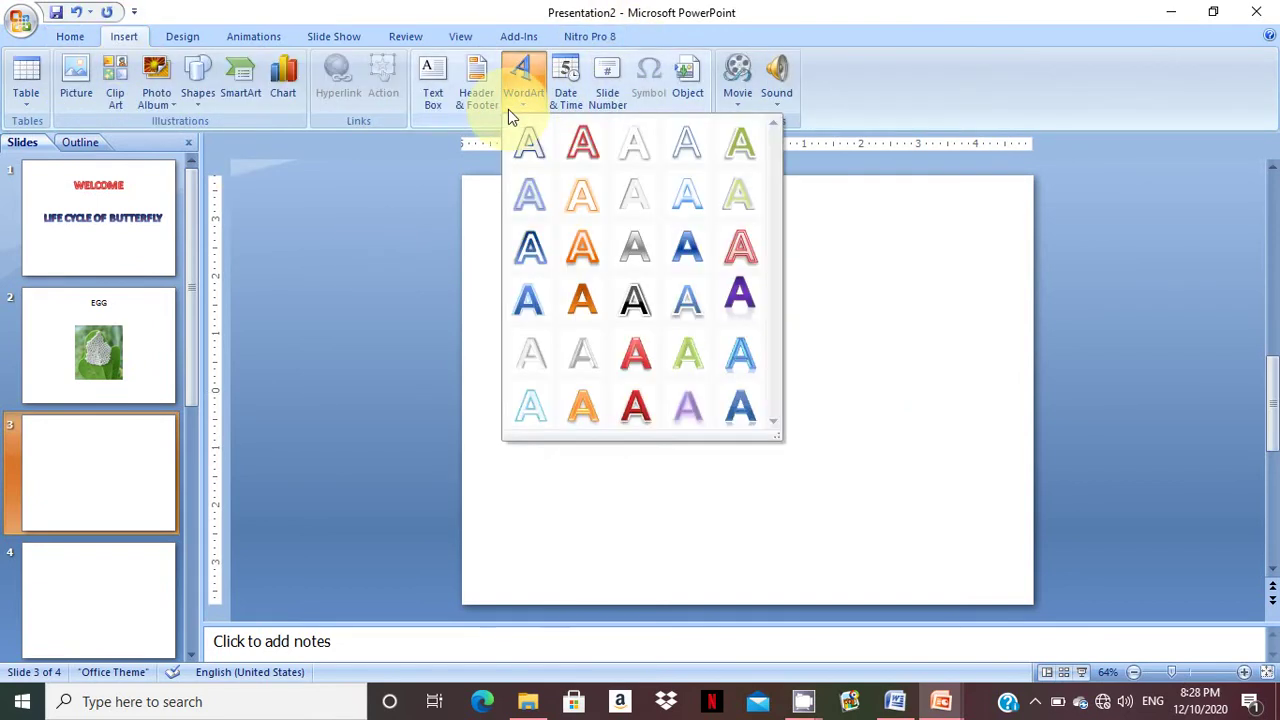
click(633, 300)
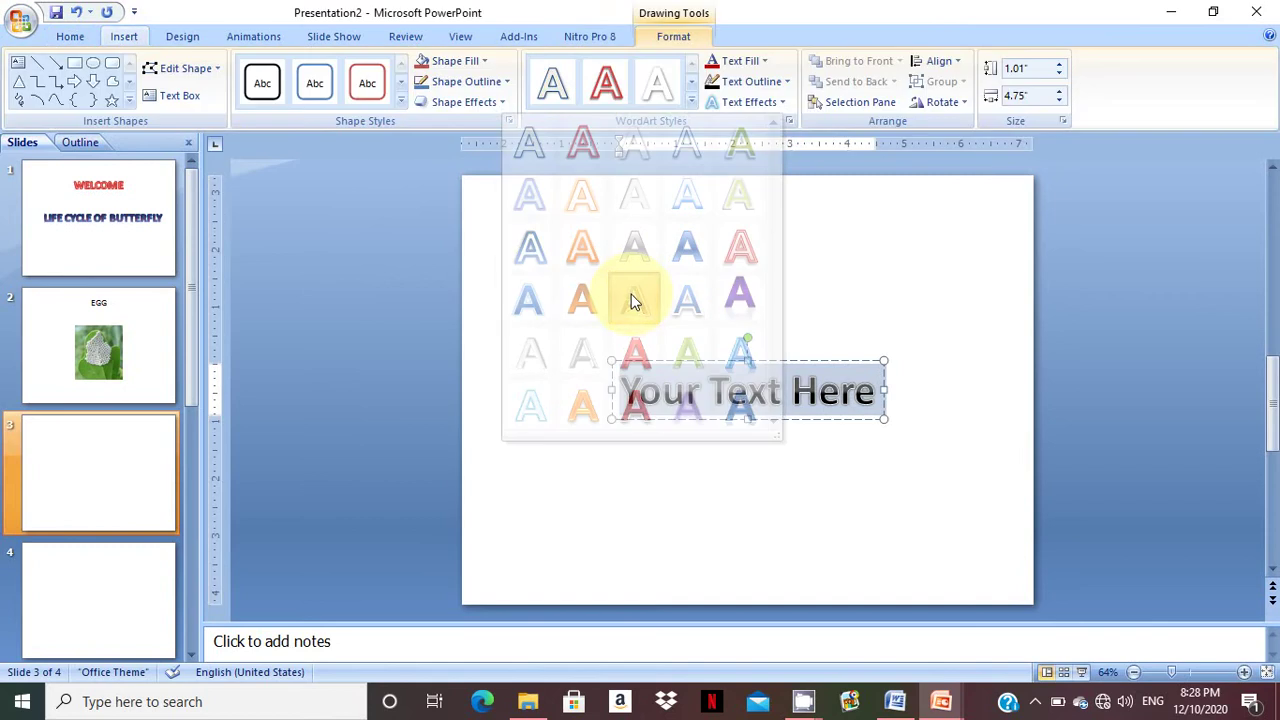
text(EGG)
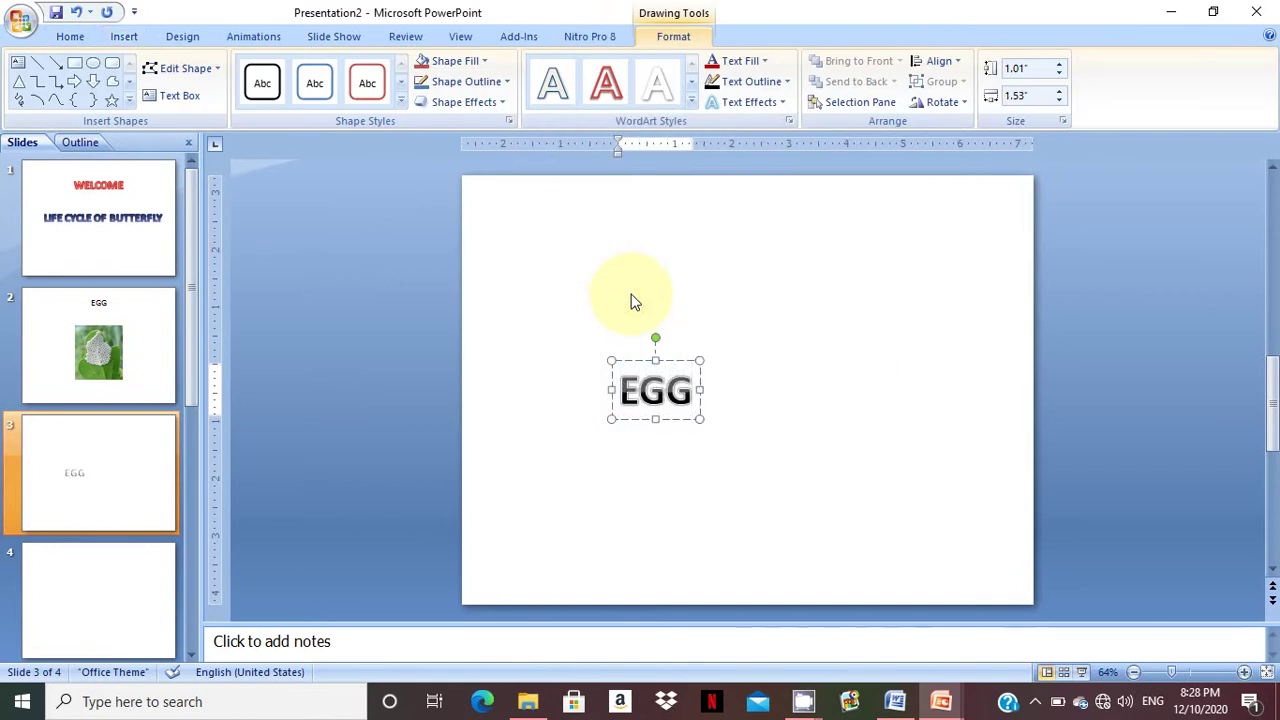
click(737, 397)
click(658, 375)
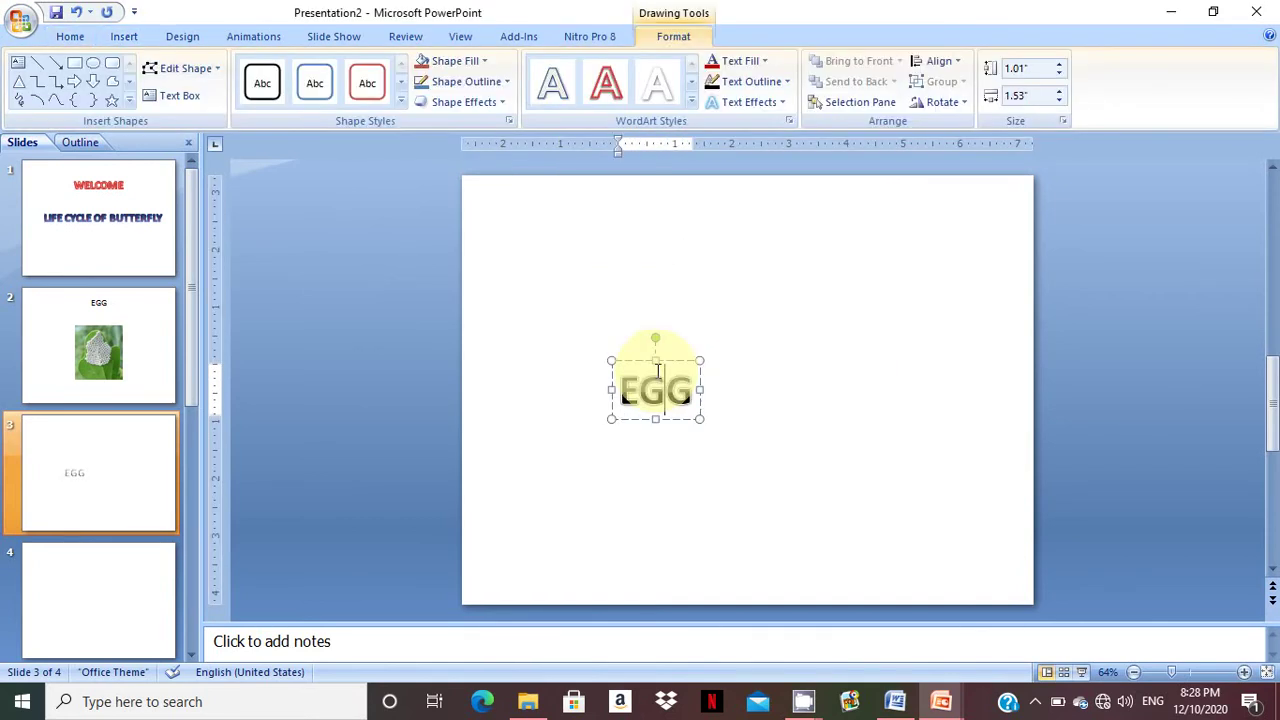
drag(675, 363, 742, 203)
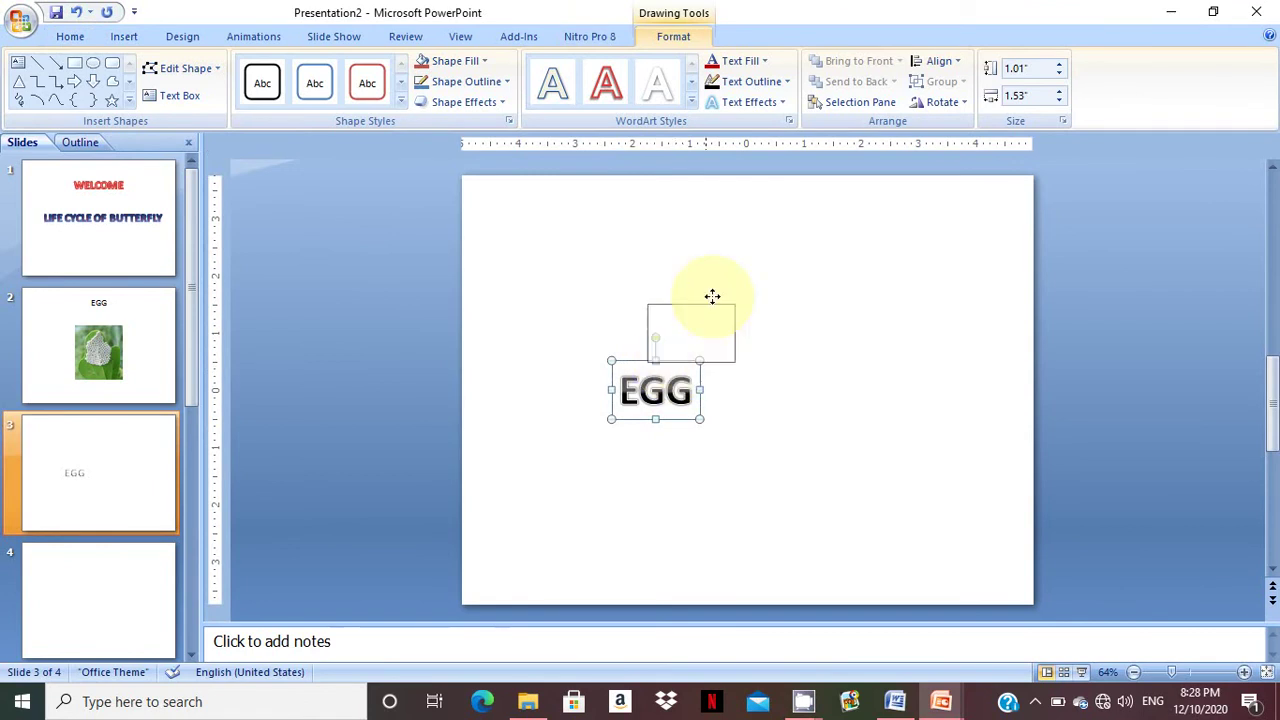
Step: Widen the EGG WordArt box and add an empty line after the text
click(741, 368)
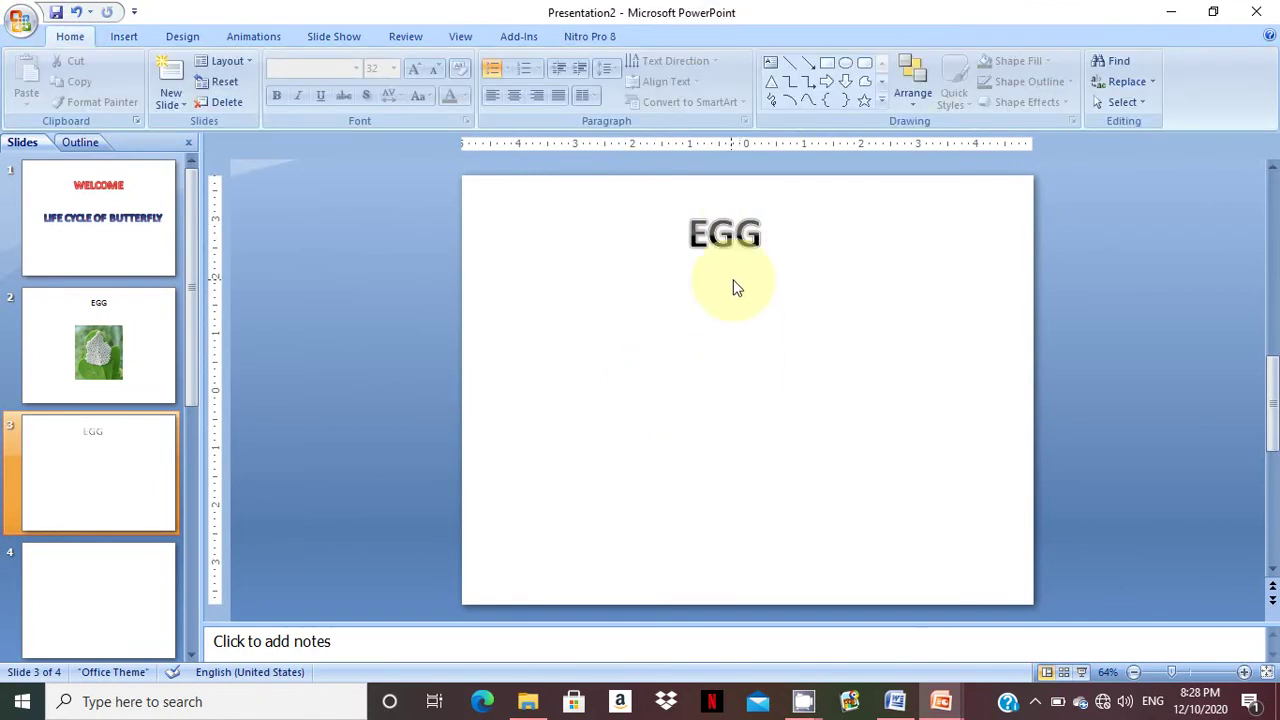
click(708, 234)
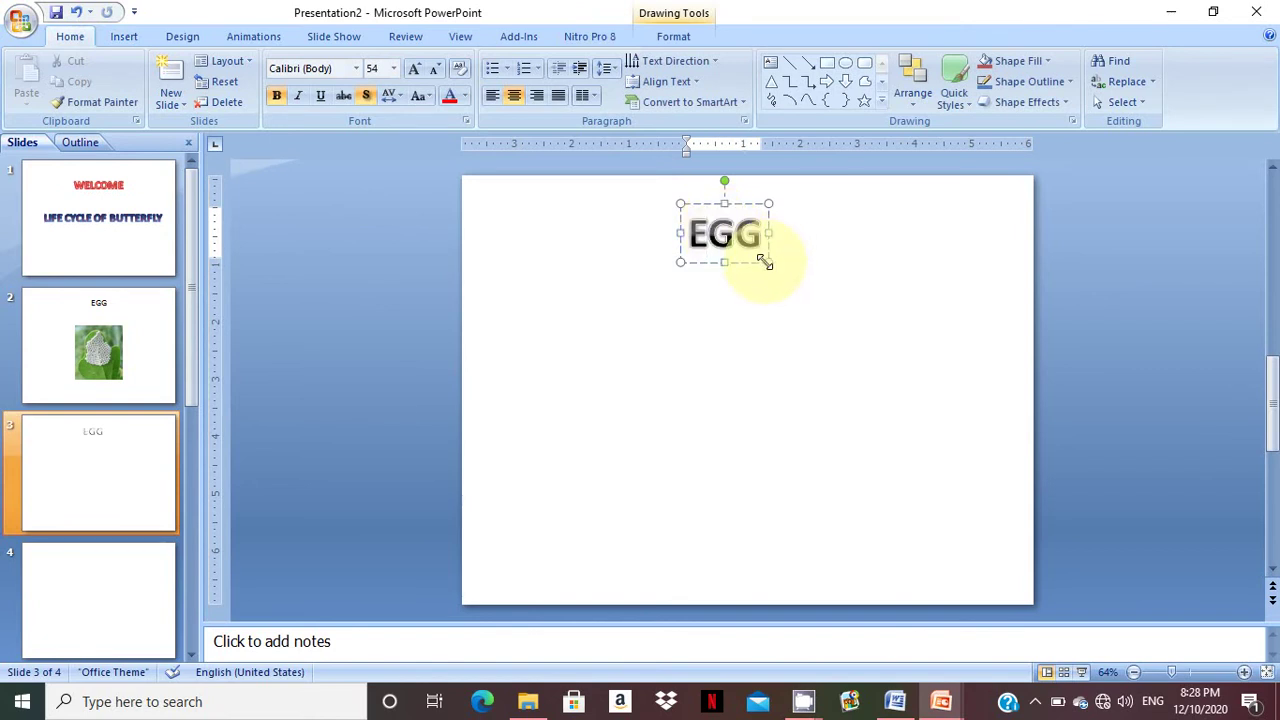
drag(766, 262, 900, 506)
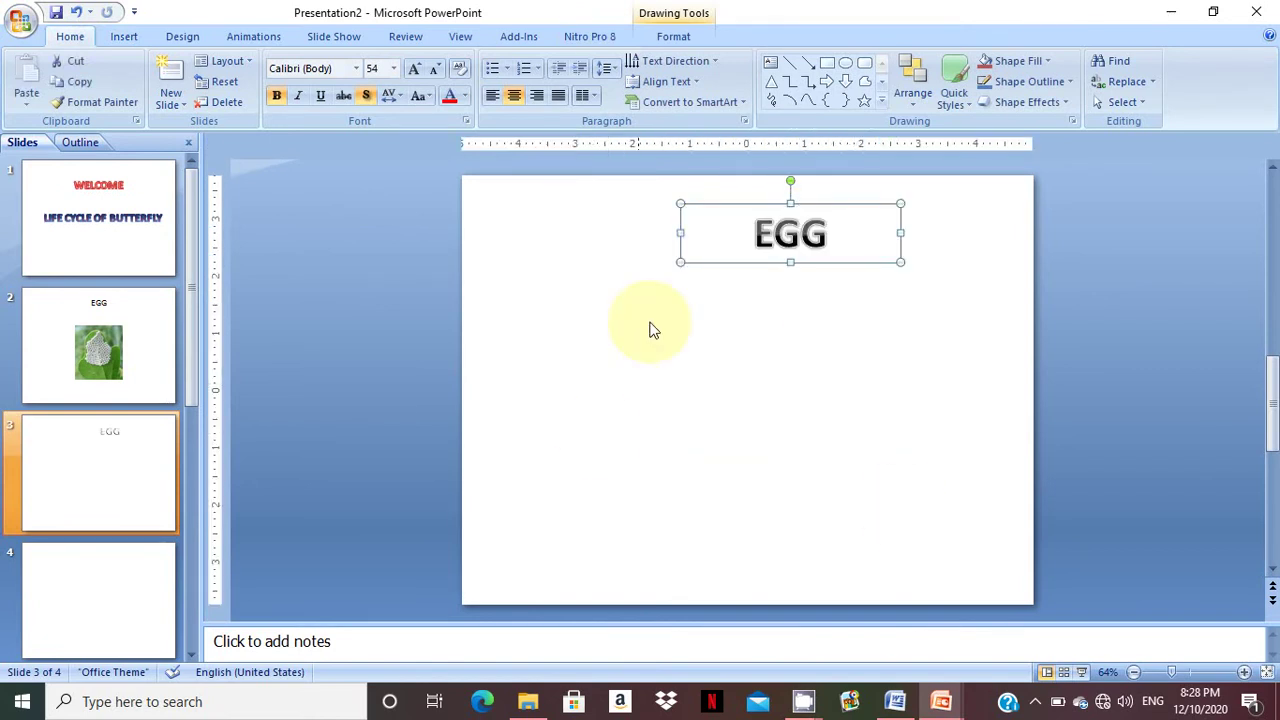
click(829, 236)
key(Return)
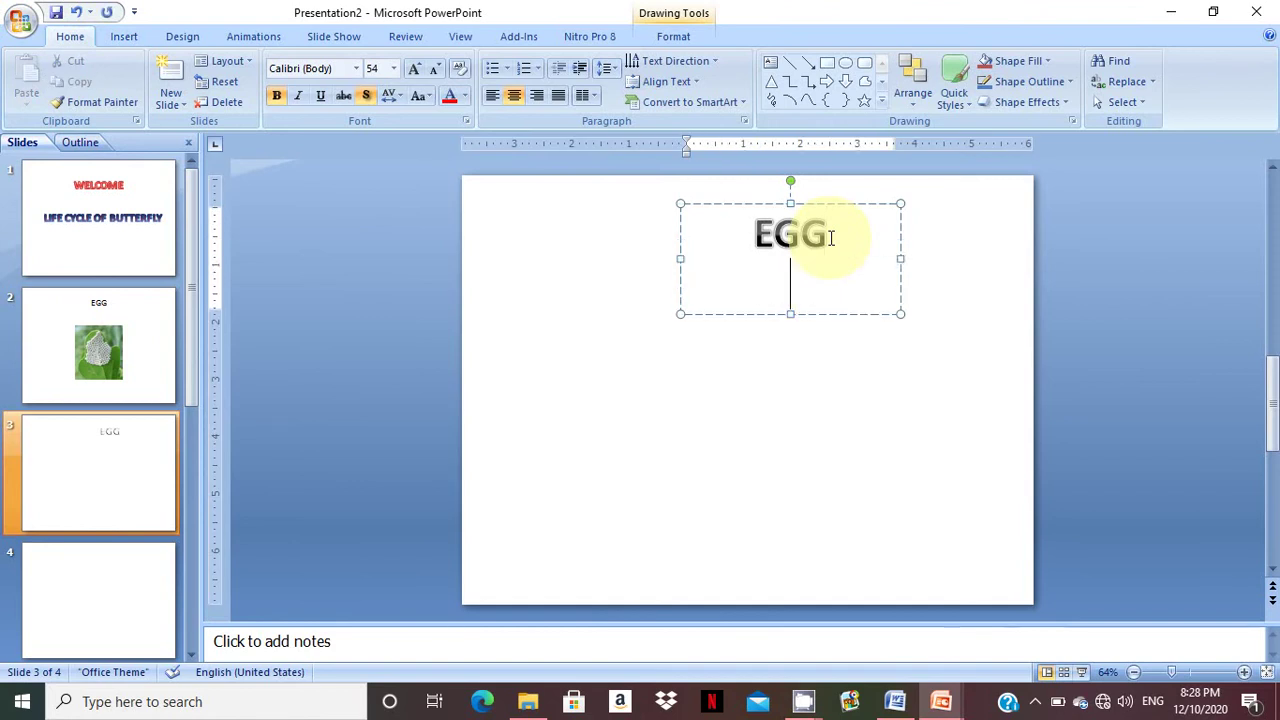
Step: Copy the three paragraphs under Egg from the Butterfly Life Cycle Word document
click(899, 699)
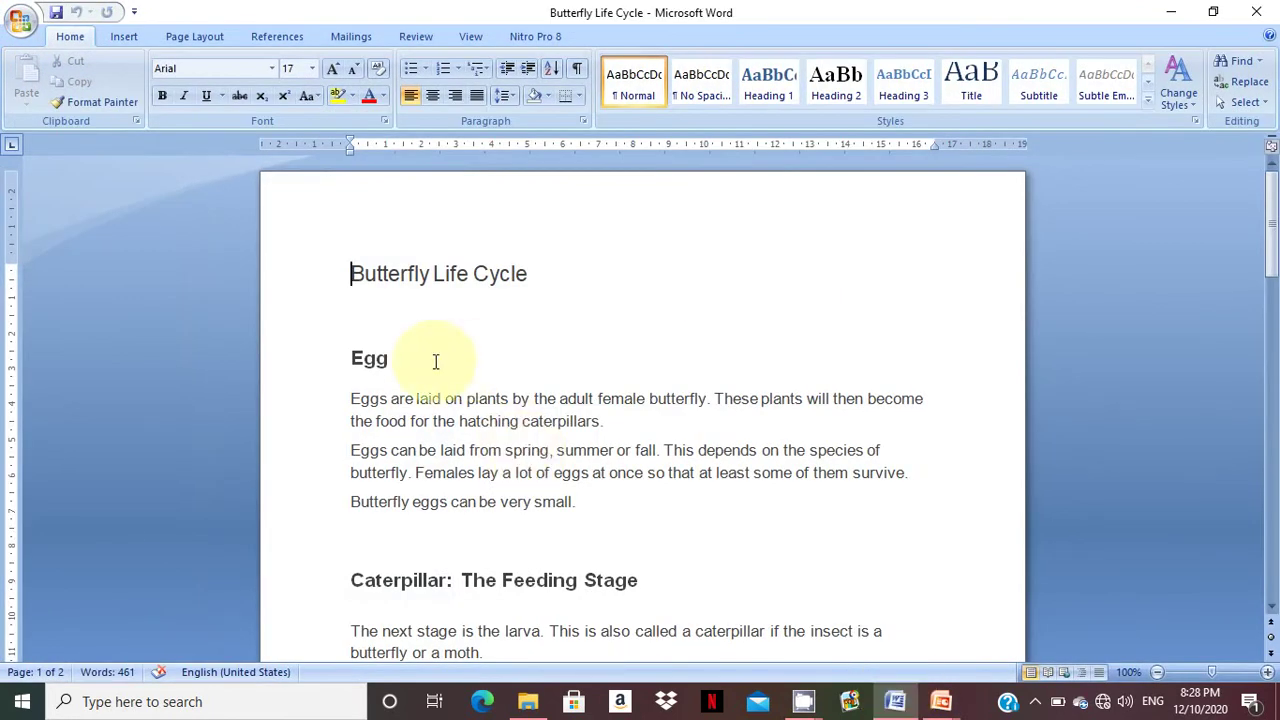
drag(347, 398, 606, 503)
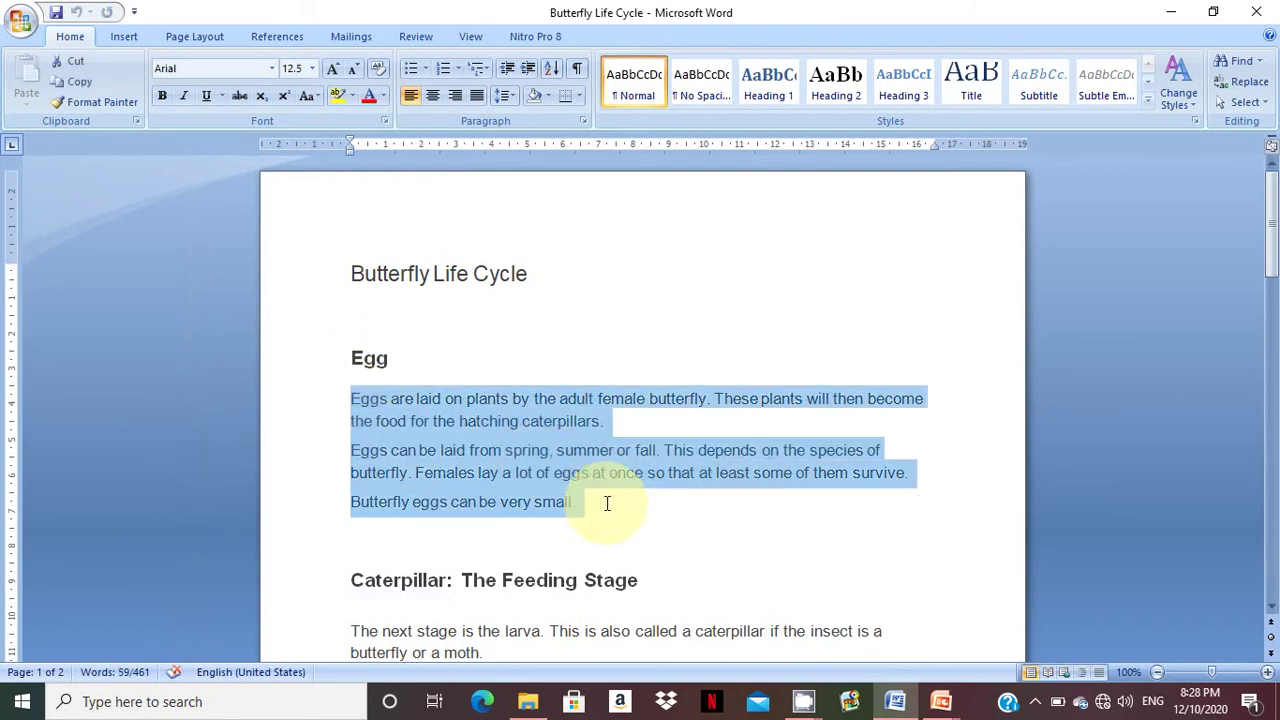
key(ctrl+c)
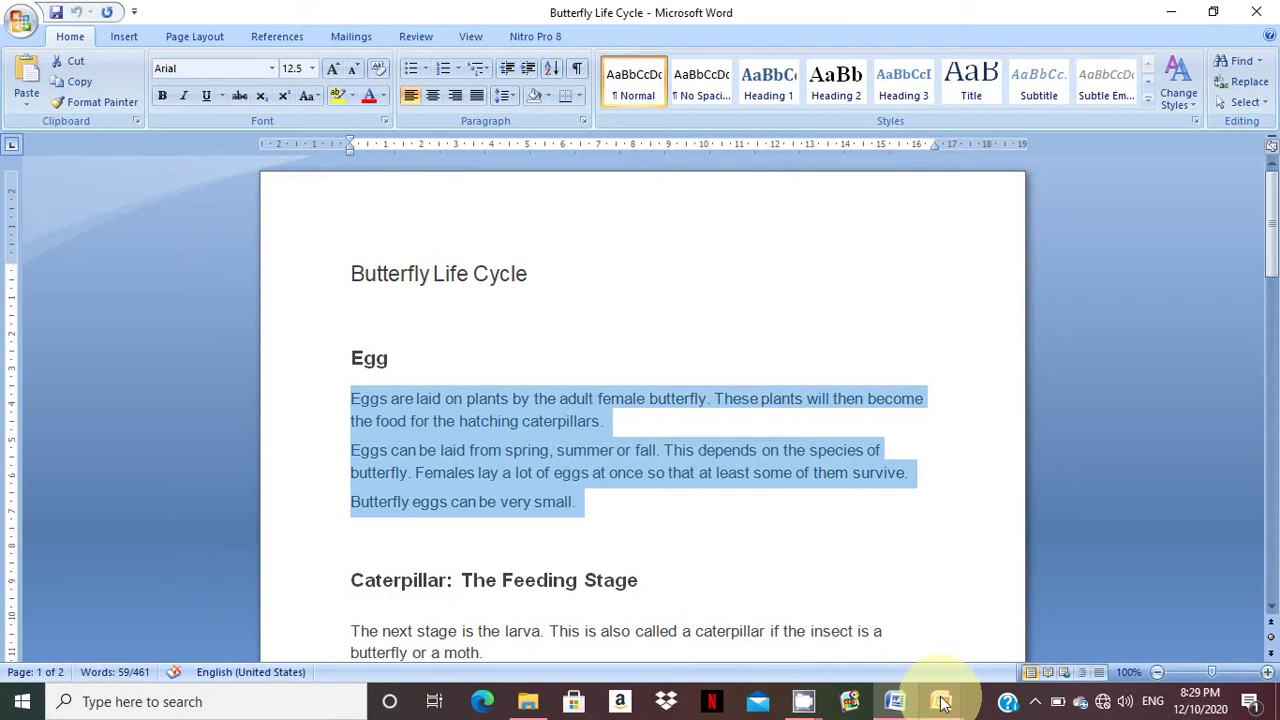
click(941, 703)
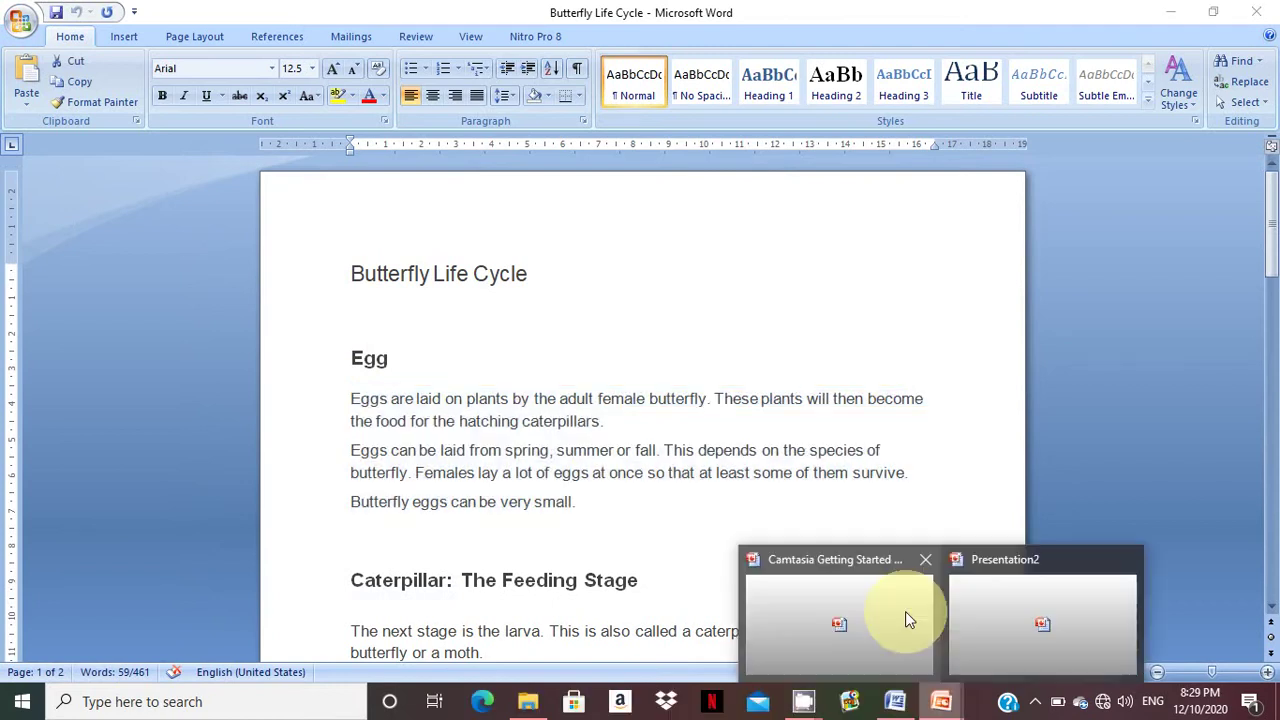
click(905, 611)
Step: Paste the copied Egg paragraphs into slide 3's EGG text box in Presentation2 and resize it
mouse_move(941, 703)
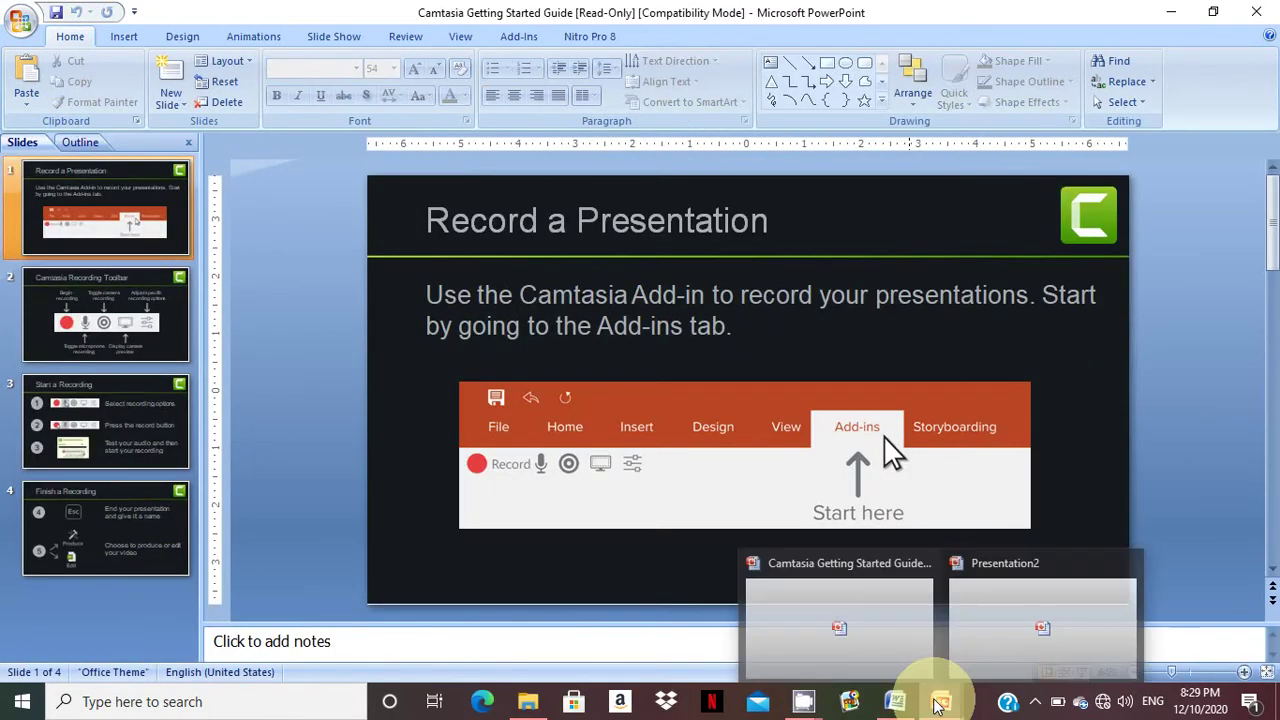
click(968, 650)
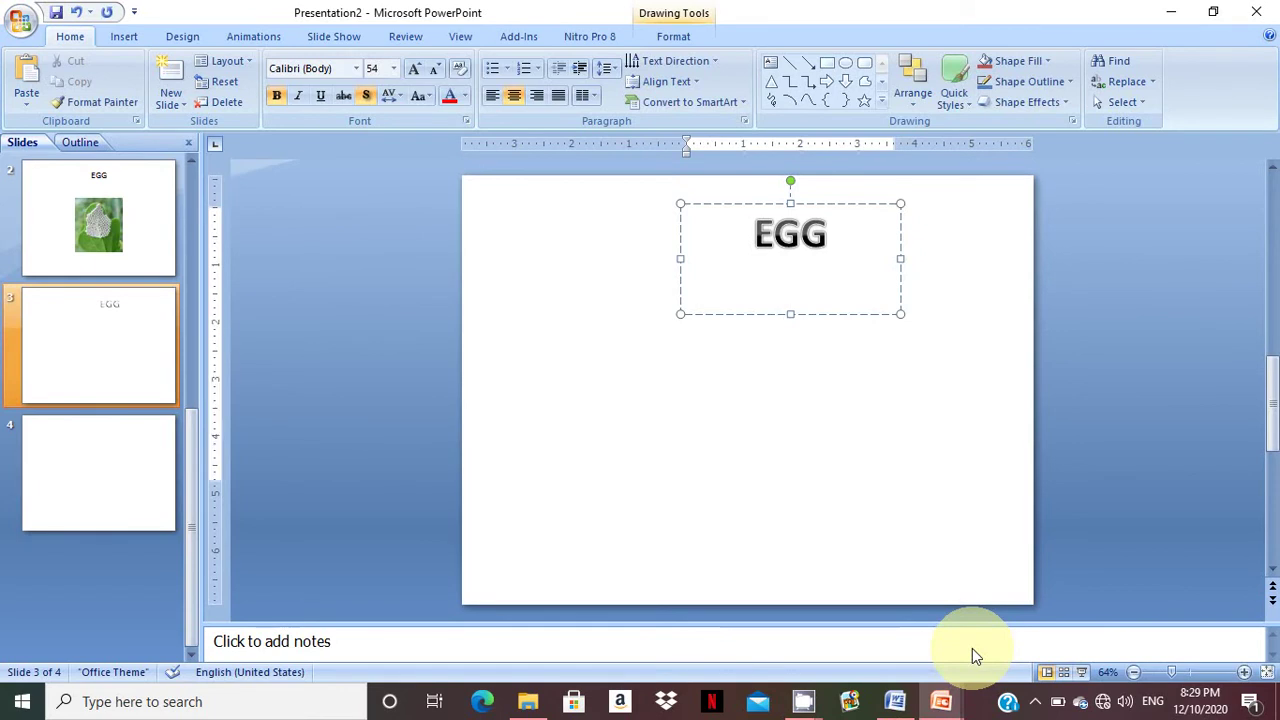
key(ctrl+v)
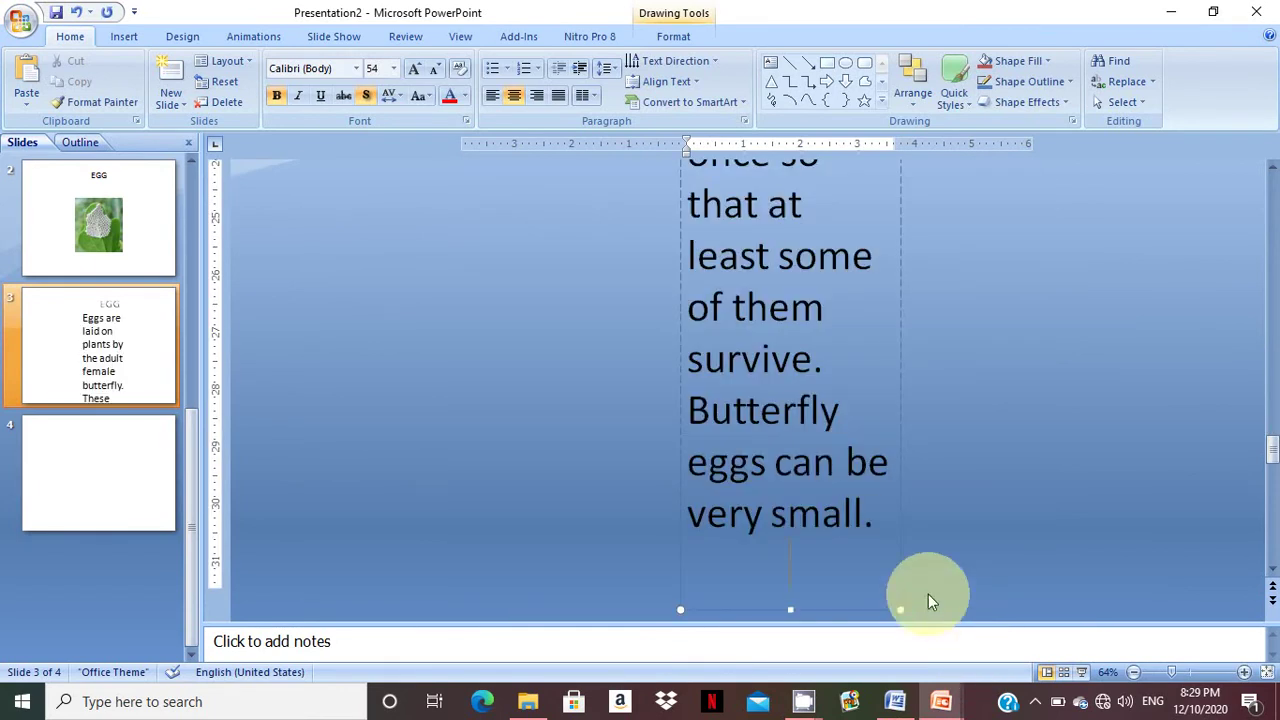
mouse_move(900, 609)
mouse_down()
mouse_move(886, 207)
mouse_move(868, 150)
mouse_up()
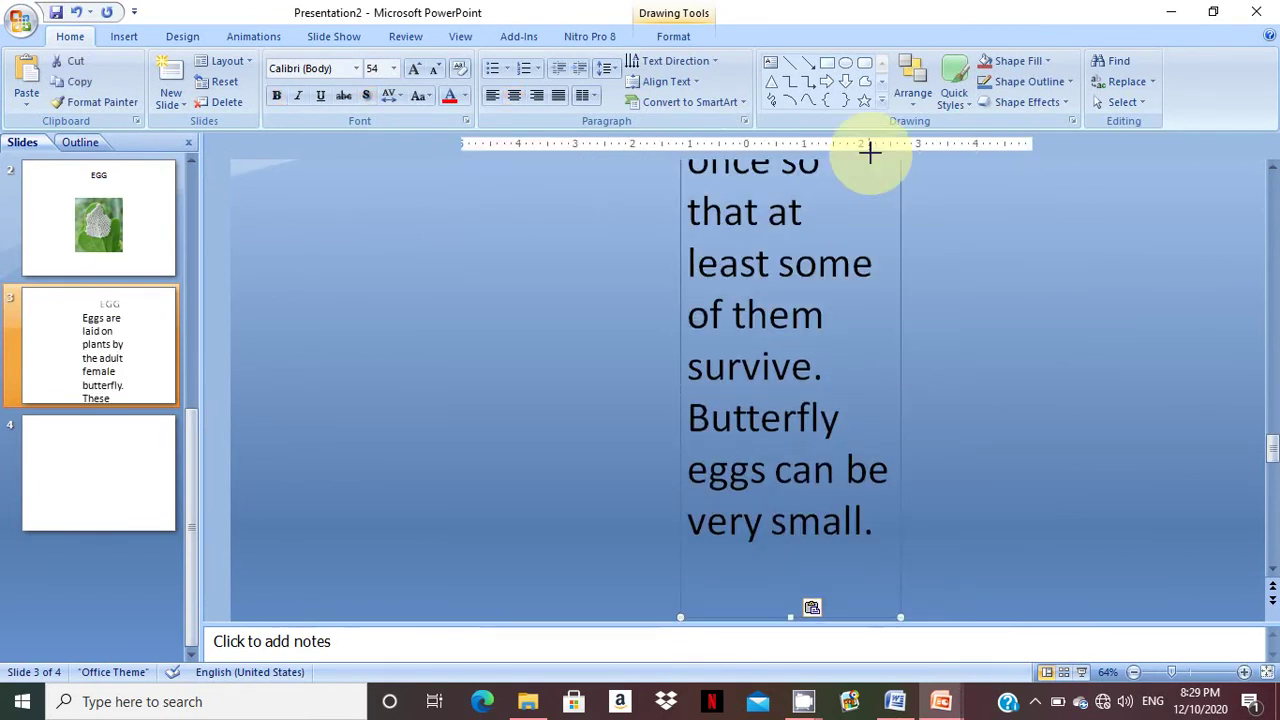
click(1272, 170)
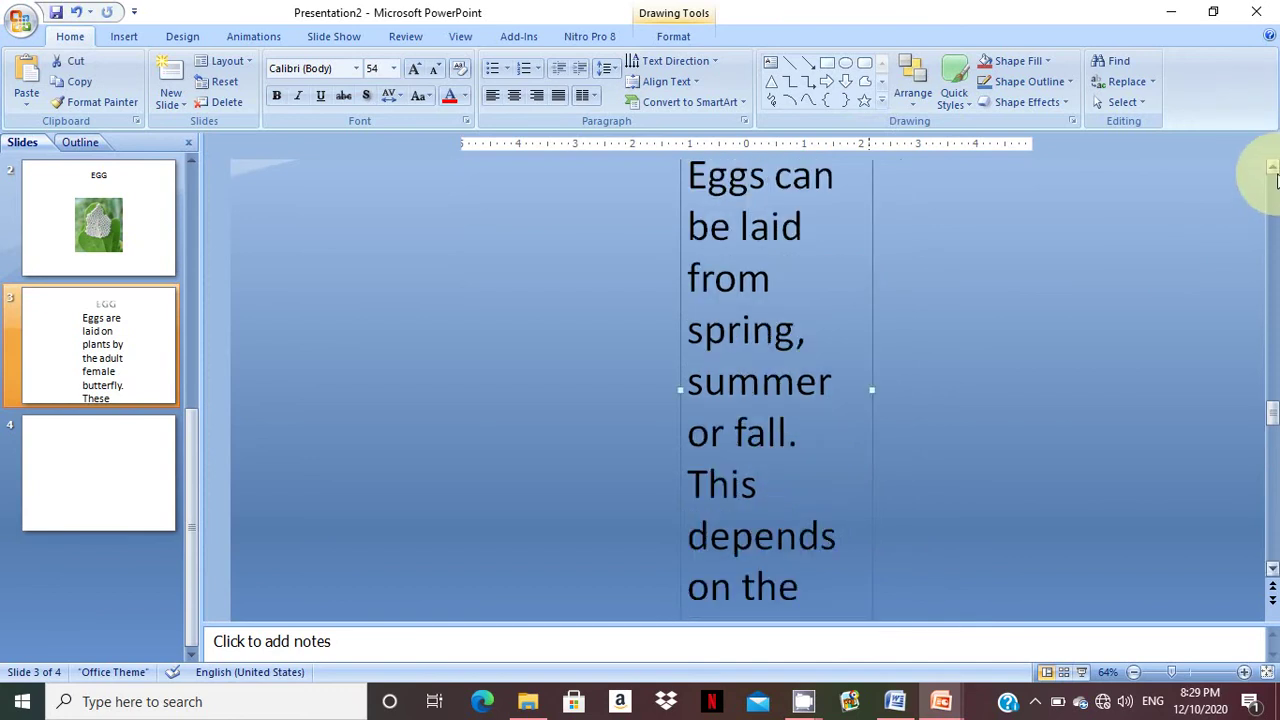
click(1272, 170)
click(1272, 170)
click(1272, 170)
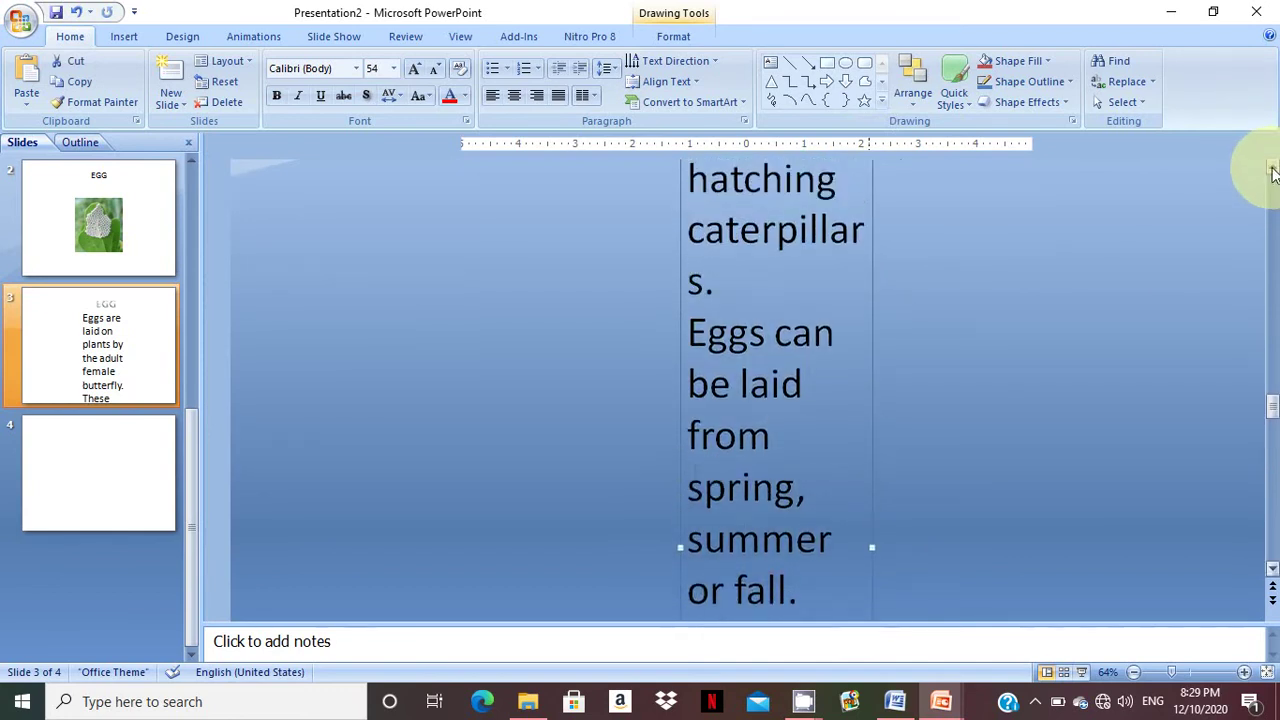
click(1272, 170)
click(1272, 170)
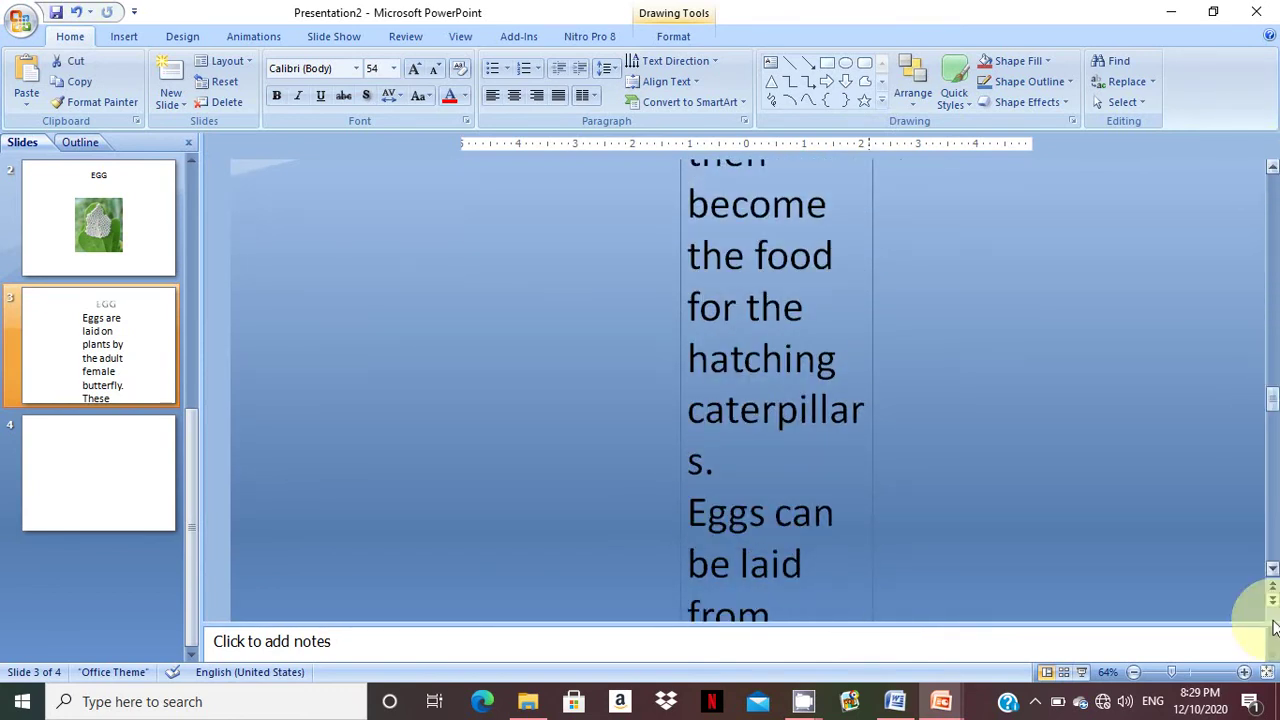
click(1273, 585)
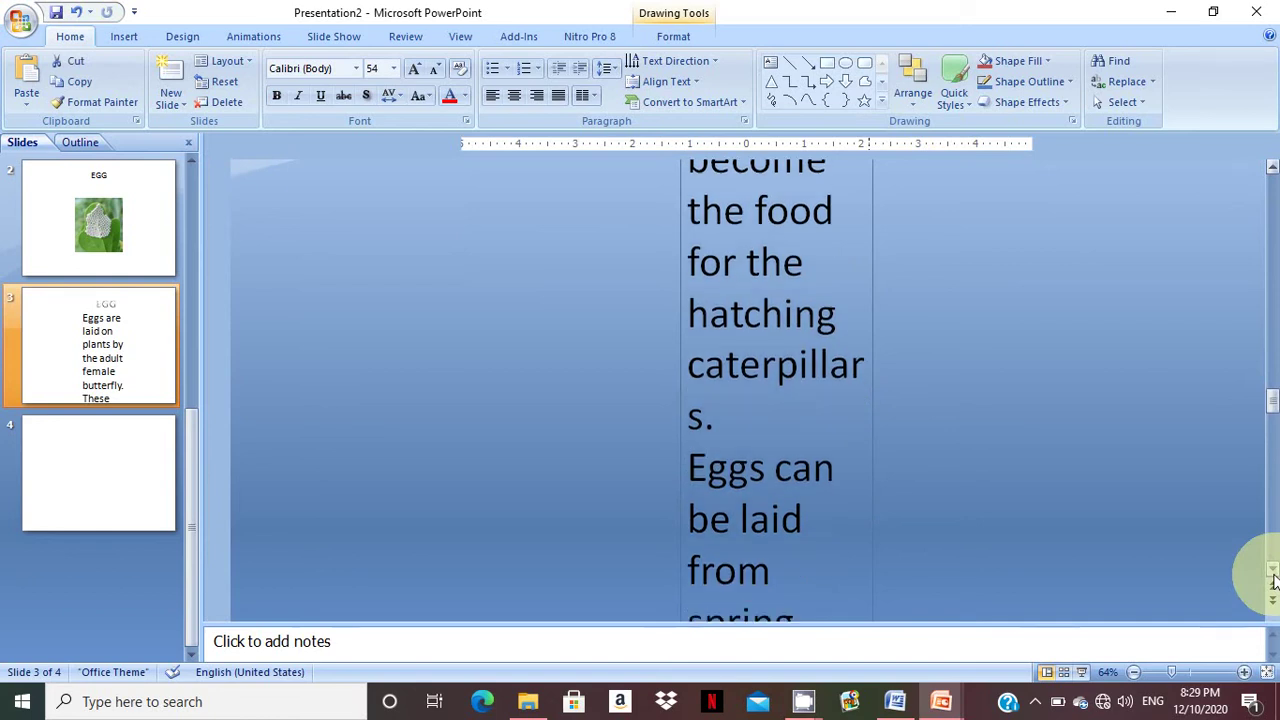
drag(1272, 405, 1273, 565)
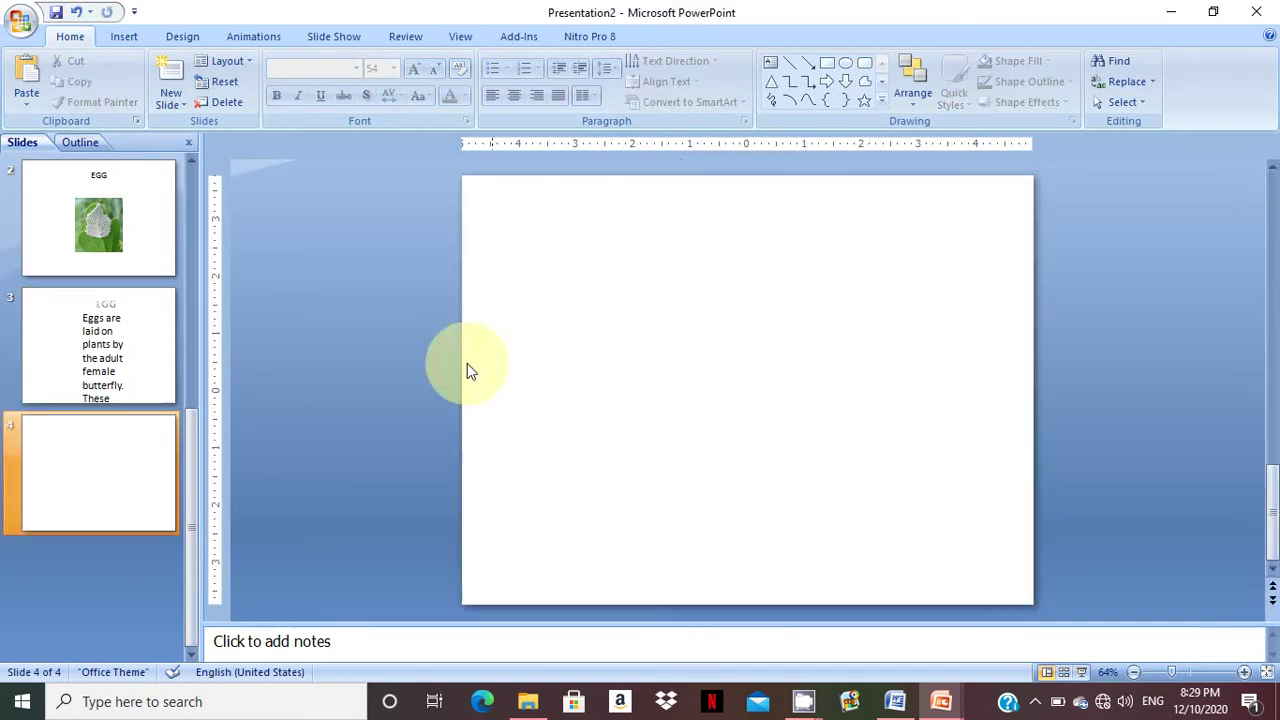
Step: Widen the Egg text box on slide 3 toward both slide edges
click(55, 310)
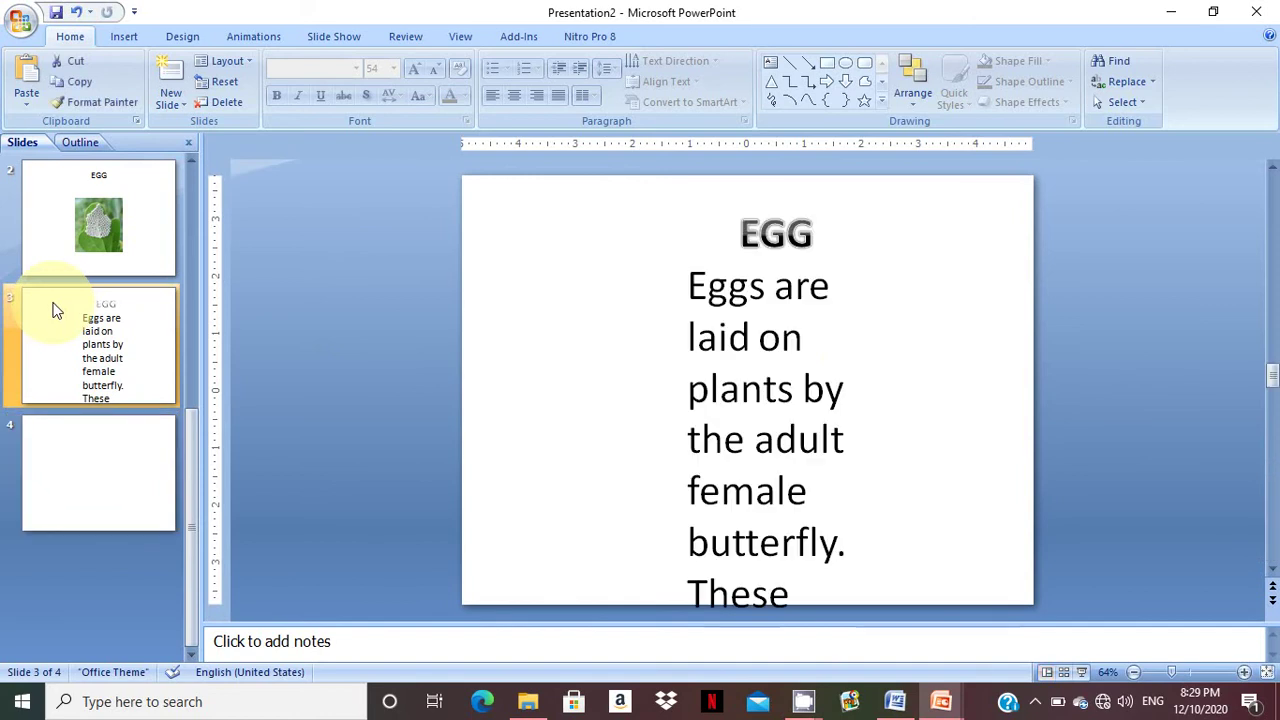
click(768, 442)
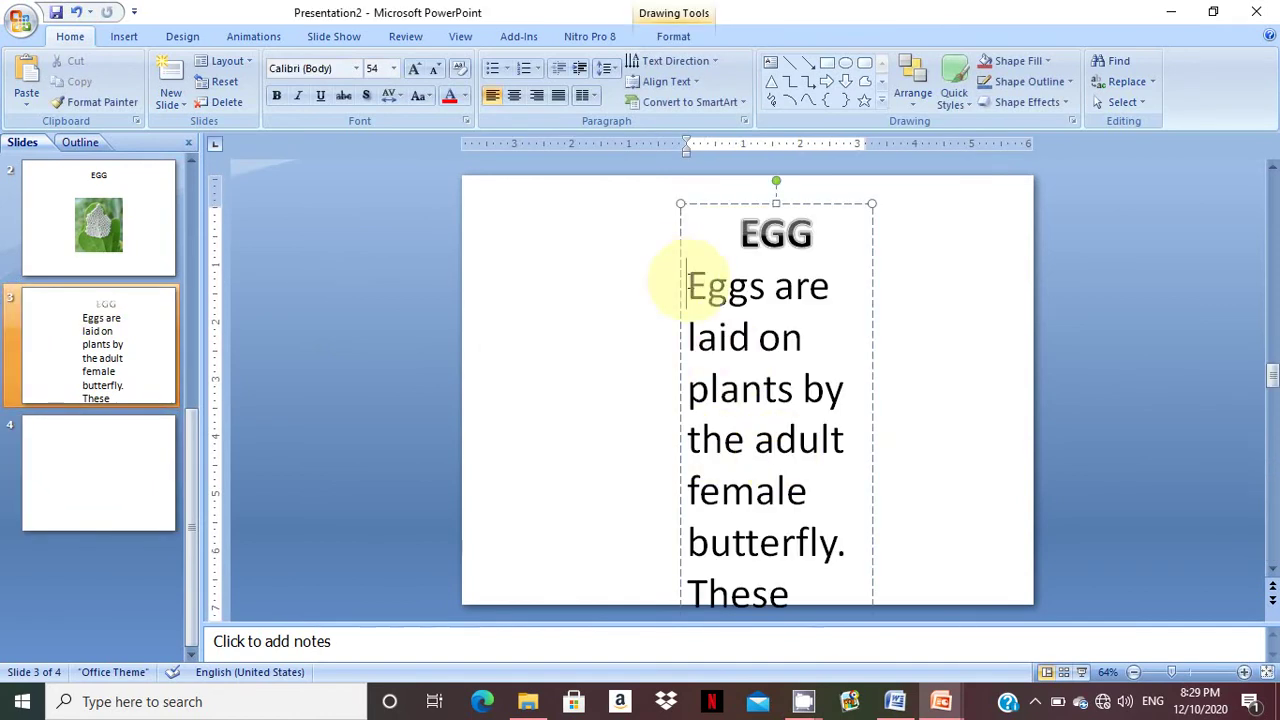
mouse_move(680, 204)
mouse_down()
mouse_move(531, 183)
mouse_move(494, 226)
mouse_up()
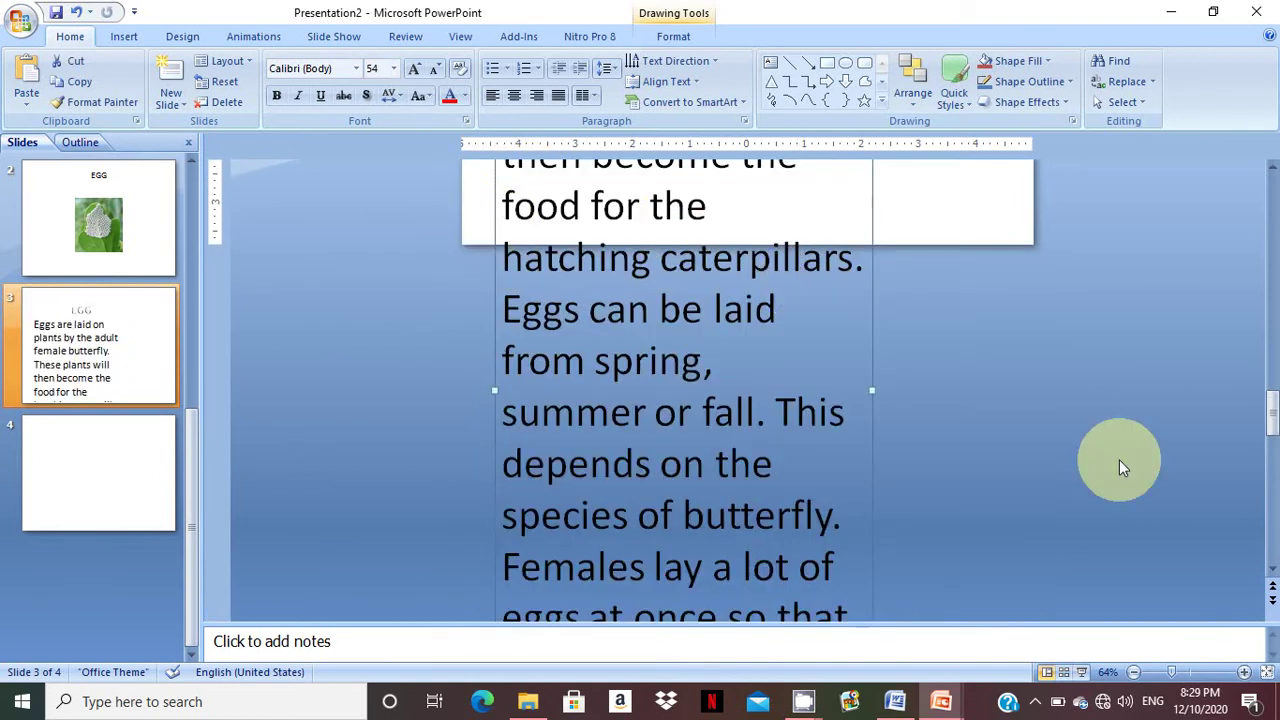
drag(1268, 412, 1246, 196)
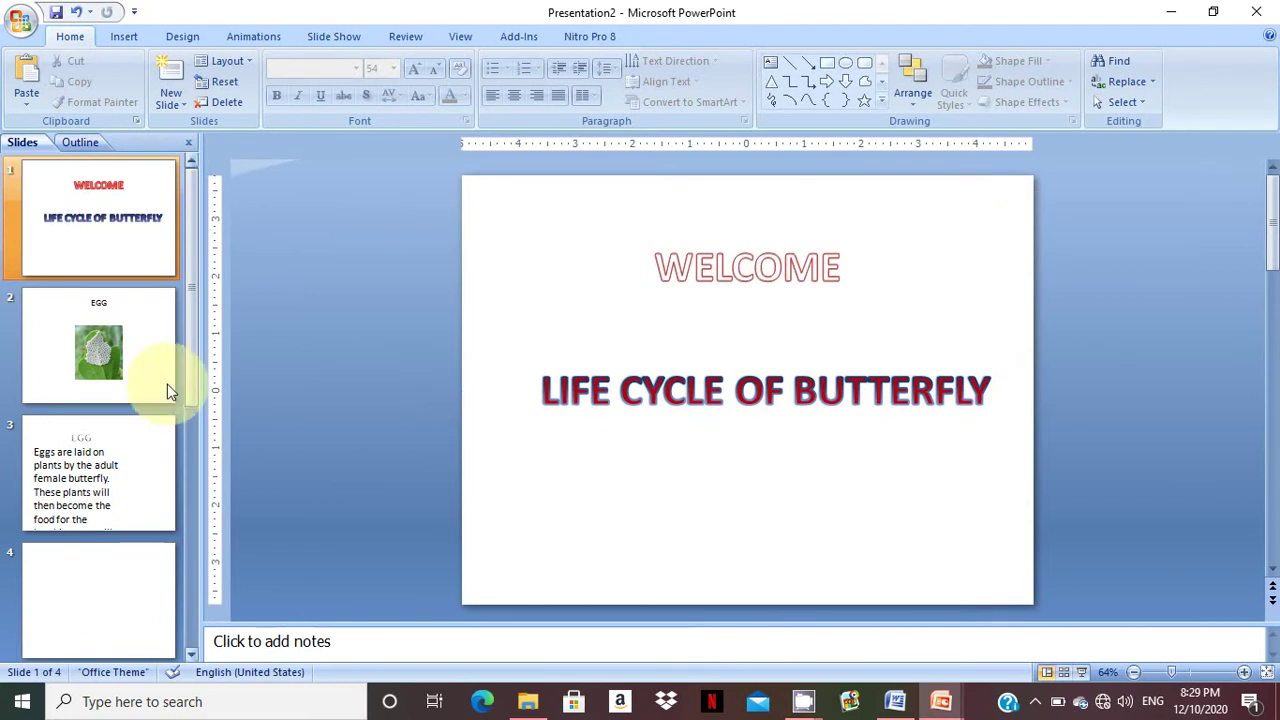
Step: Return to slide 3 and widen the EGG body text box to the right
click(126, 478)
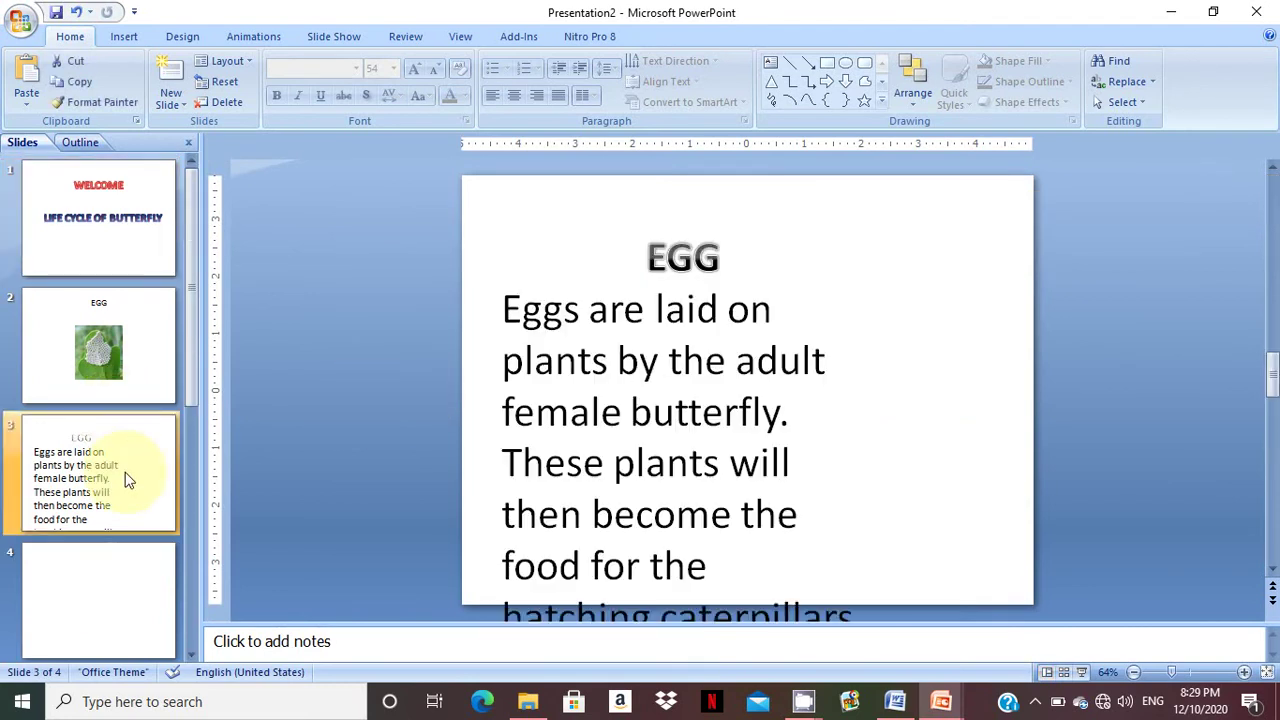
click(684, 412)
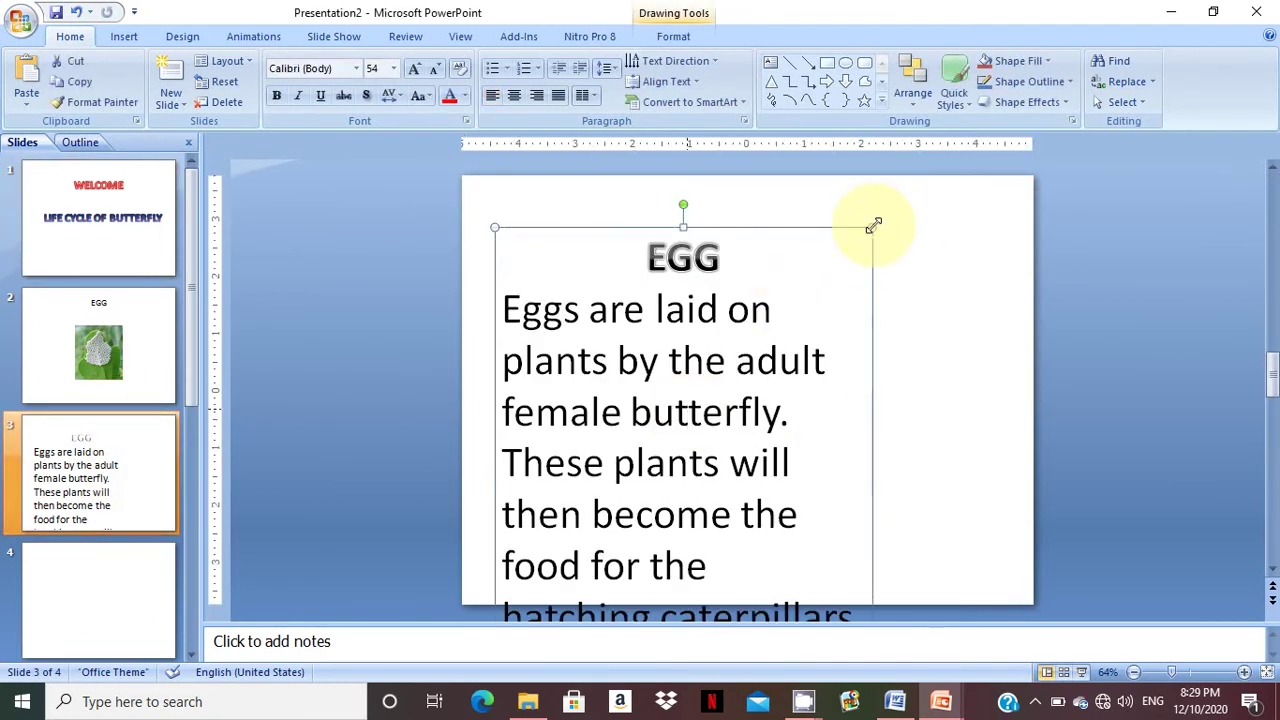
drag(873, 226, 1016, 220)
scroll(926, 246, down, 3)
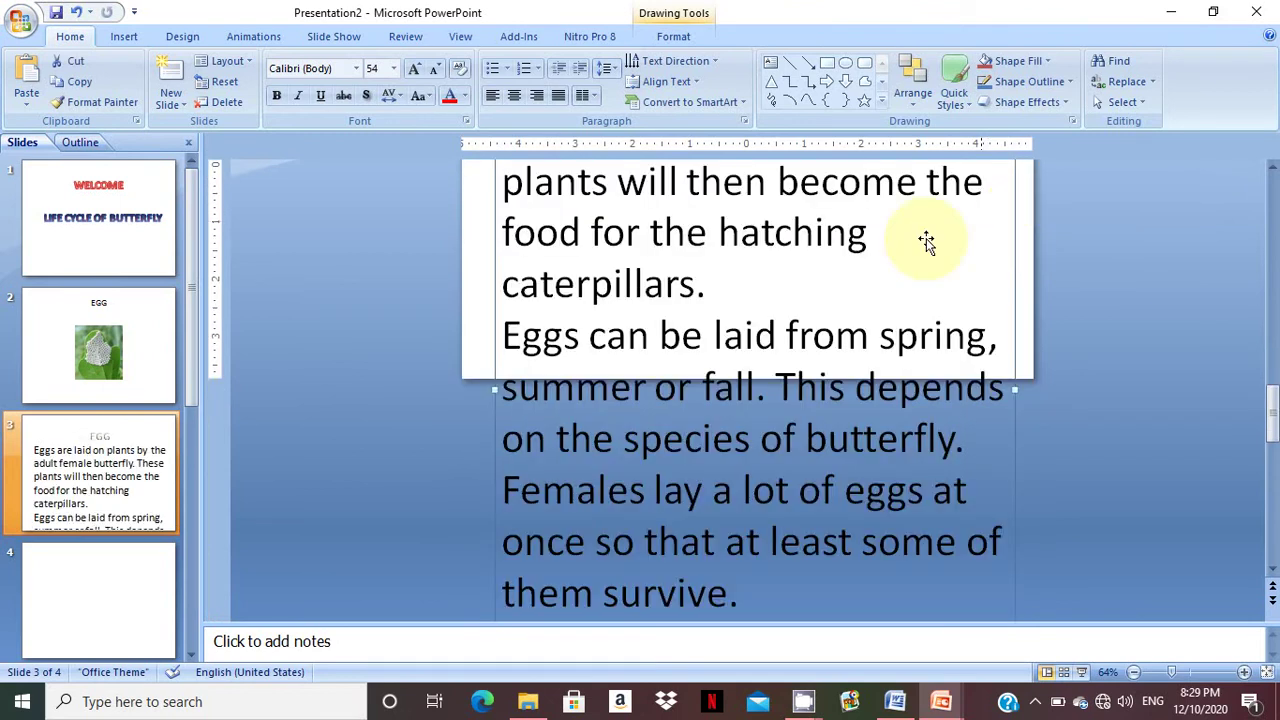
click(893, 247)
key(ctrl+shift+End)
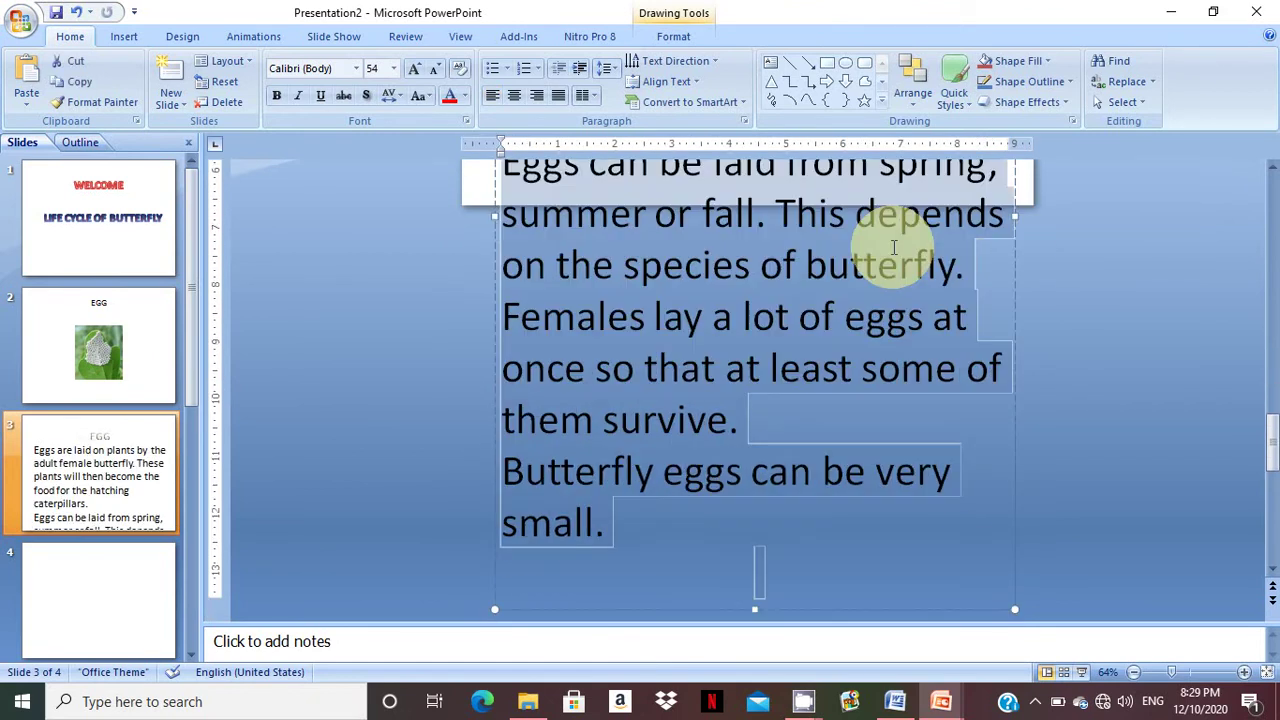
Step: Set all the text in the EGG box to 24 pt
key(ctrl+a)
key(ctrl+shift+comma)
key(ctrl+shift+comma)
key(ctrl+shift+comma)
key(ctrl+shift+comma)
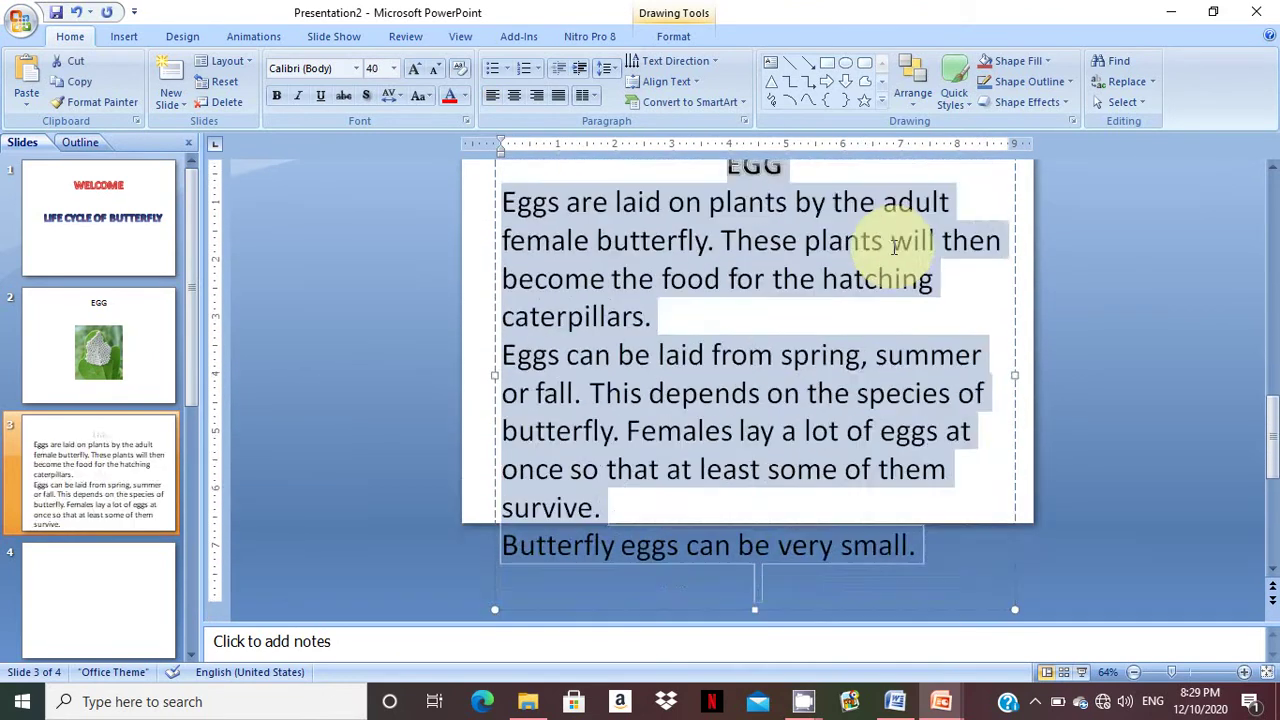
key(ctrl+shift+comma)
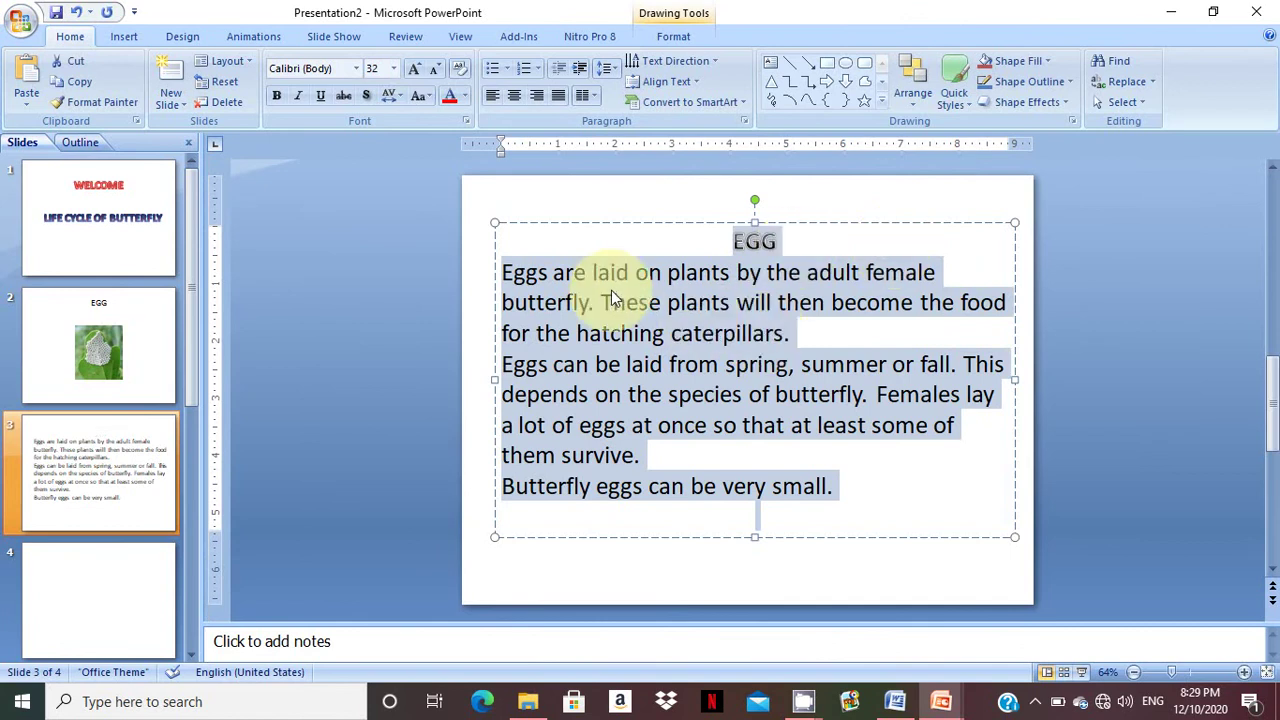
click(600, 272)
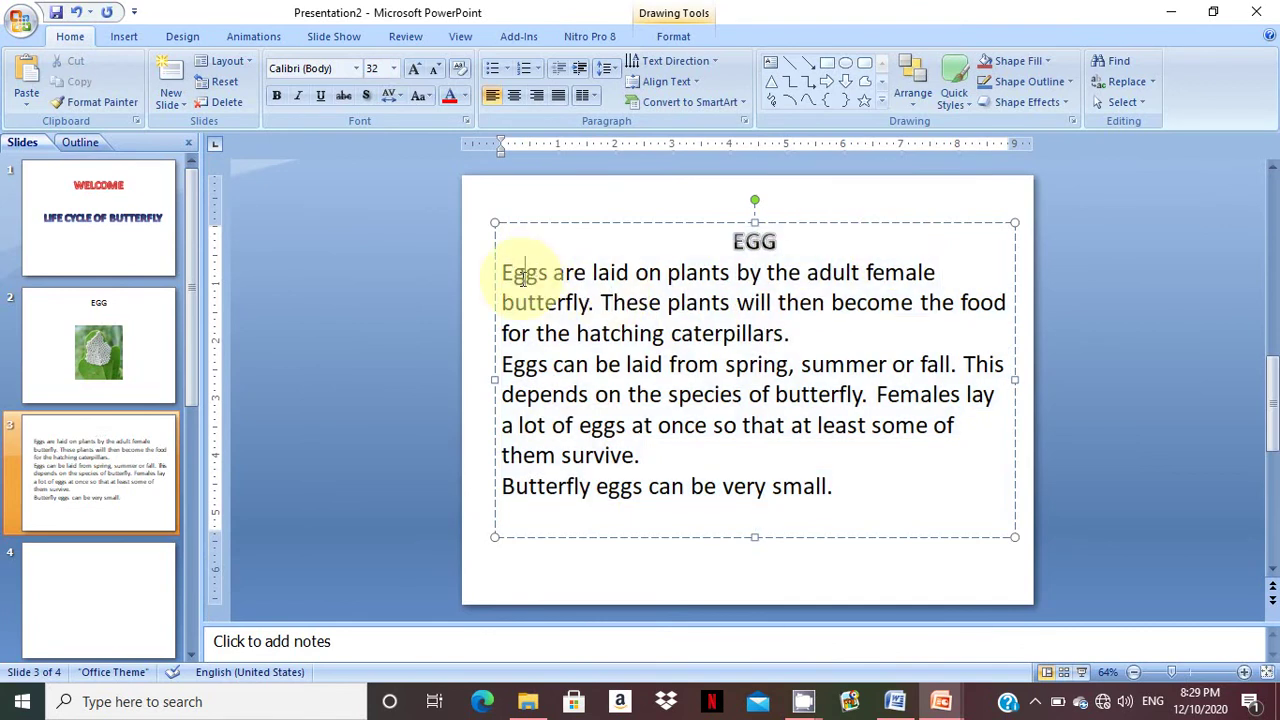
key(ctrl+a)
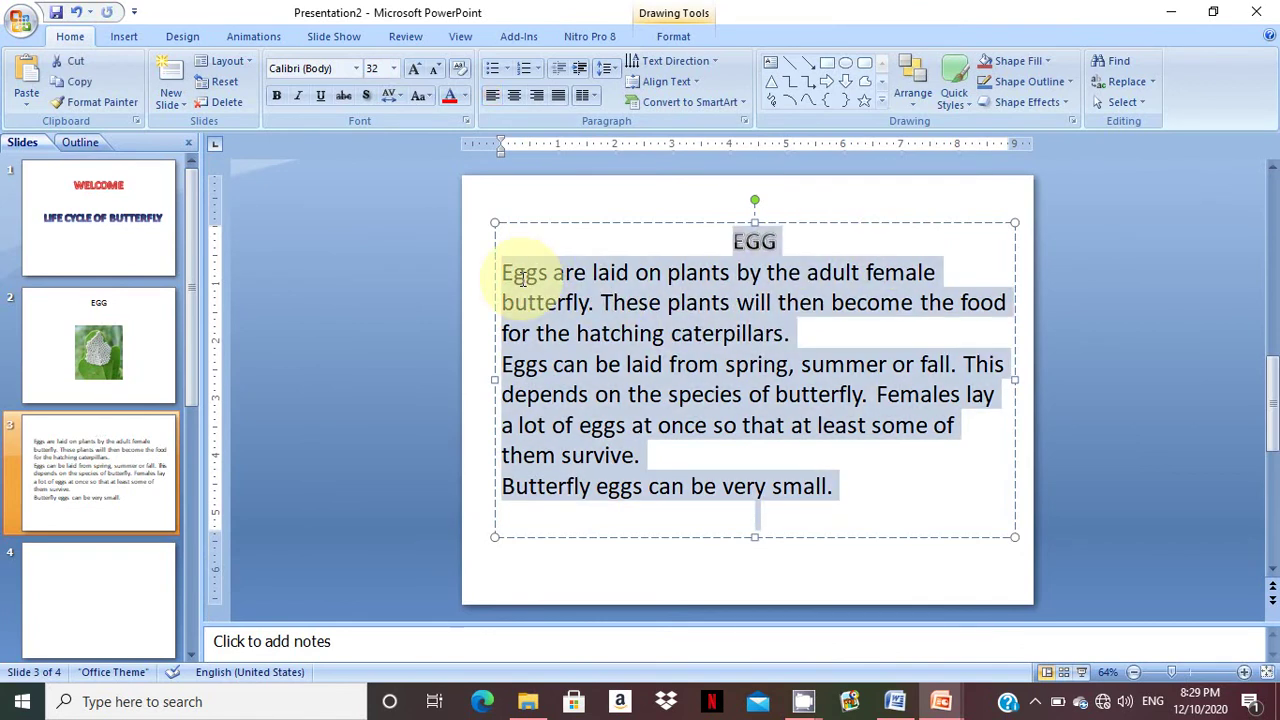
click(392, 70)
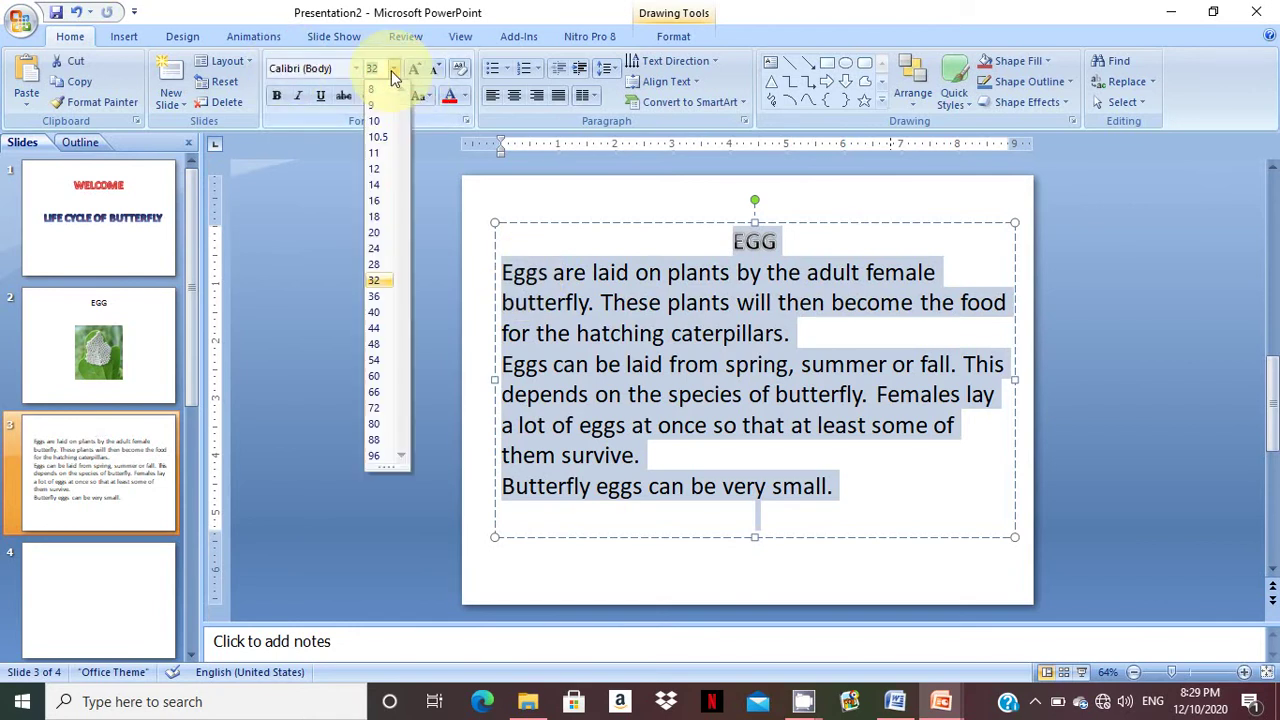
click(377, 248)
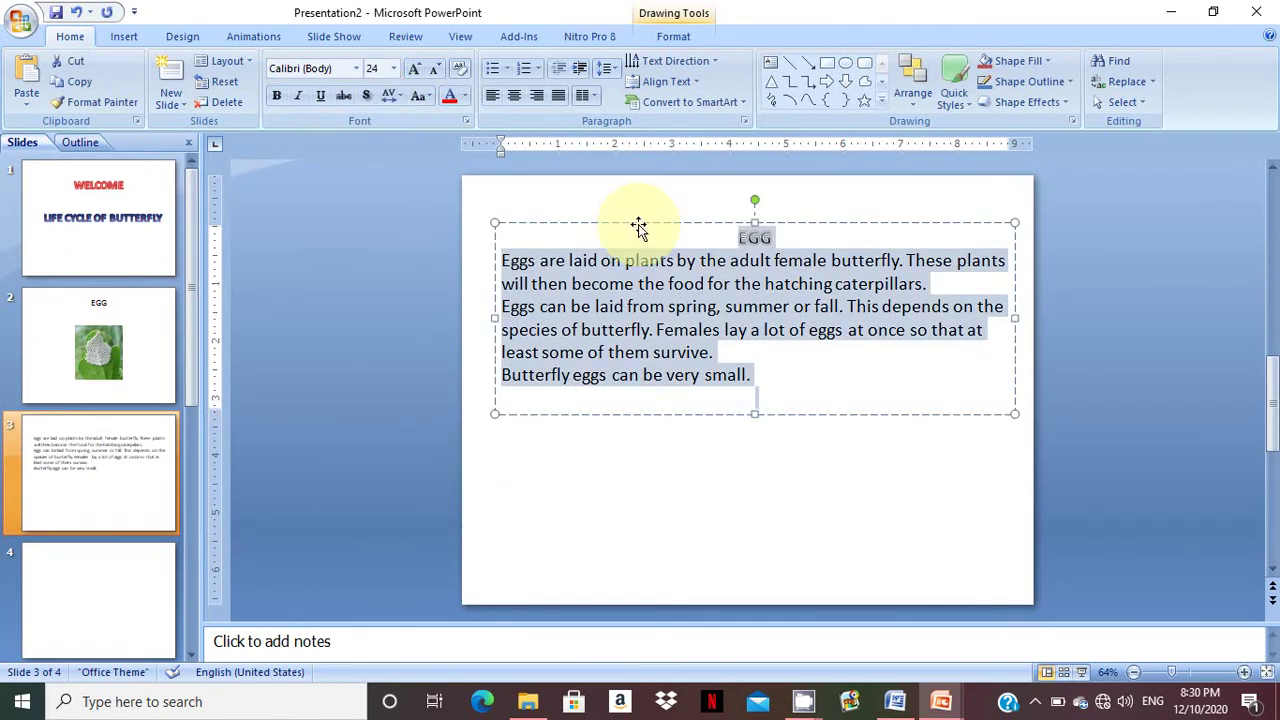
Step: Add a blank line below the EGG heading and enlarge all the text to 32 pt
click(785, 232)
key(Return)
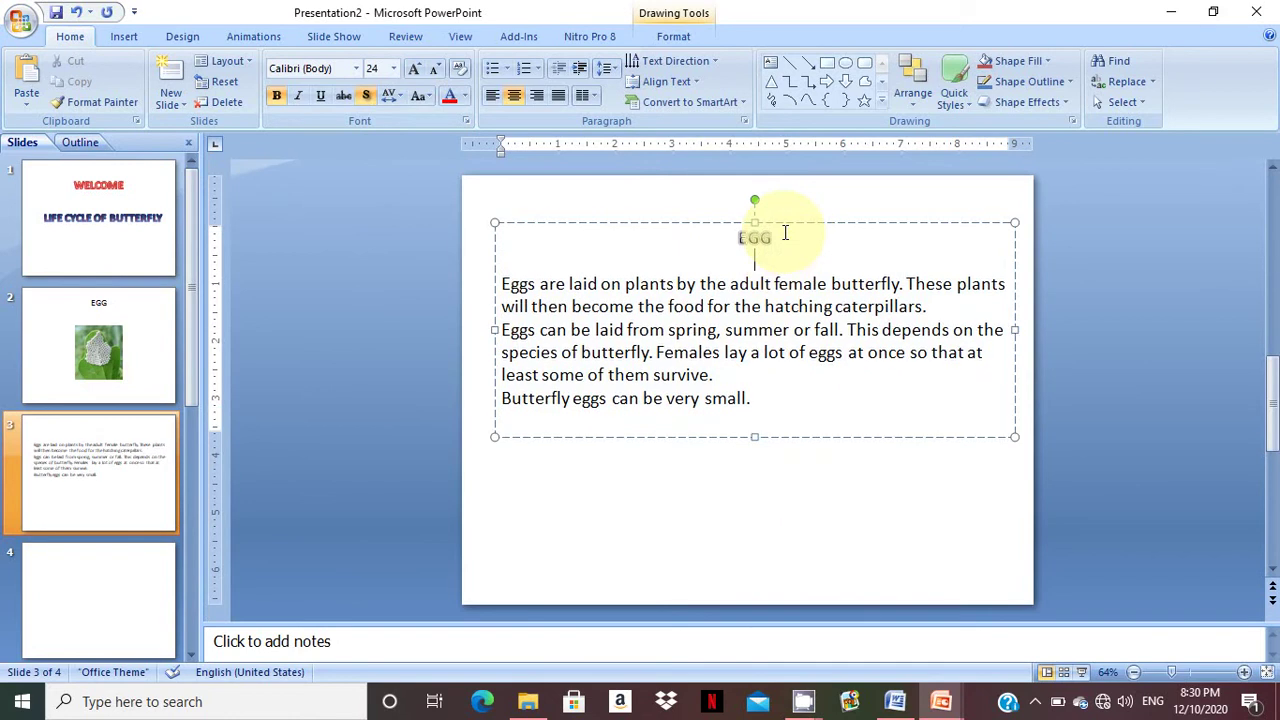
key(ctrl+a)
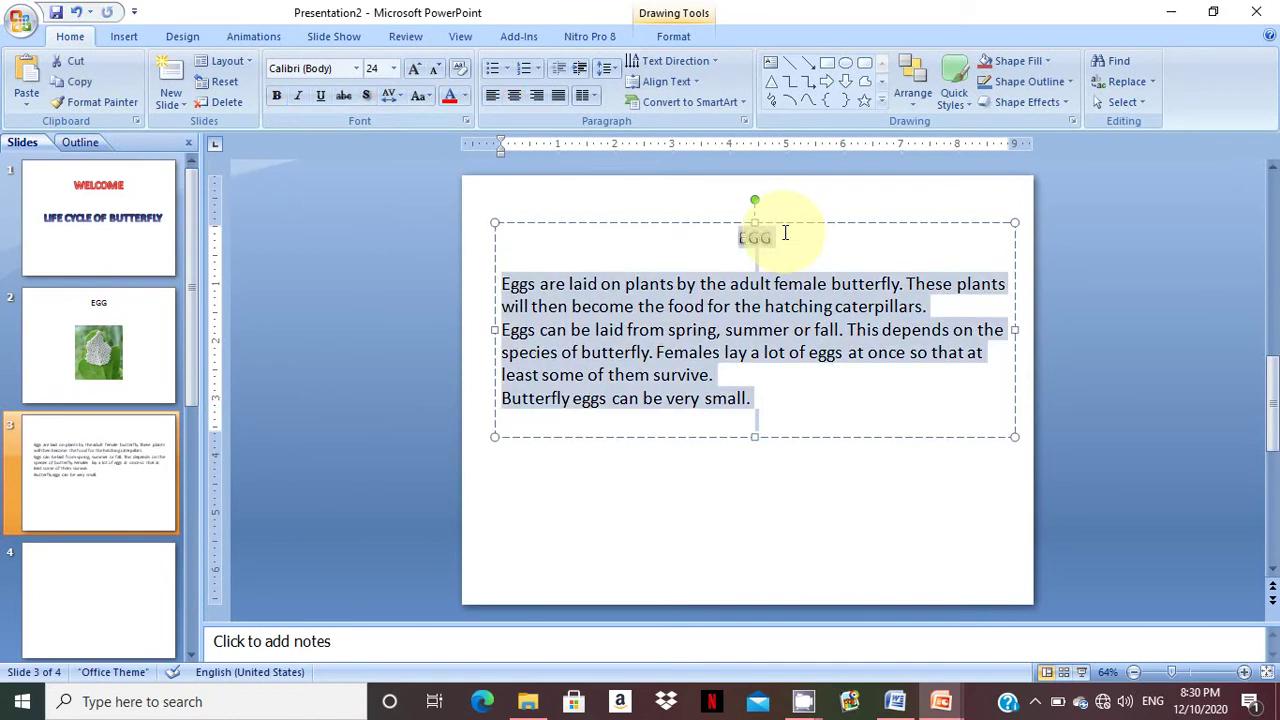
key(ctrl+shift+period)
key(ctrl+shift+period)
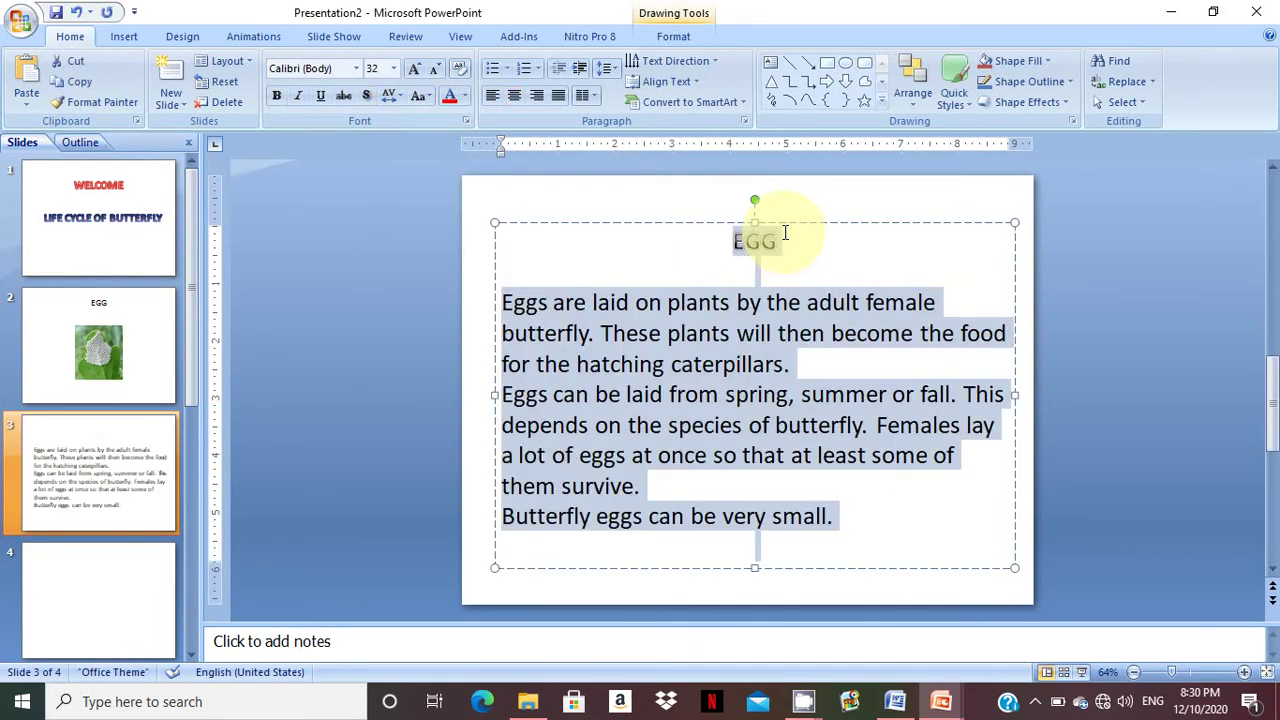
Step: Remove the stray letter typed at the end of the last Egg sentence
click(892, 539)
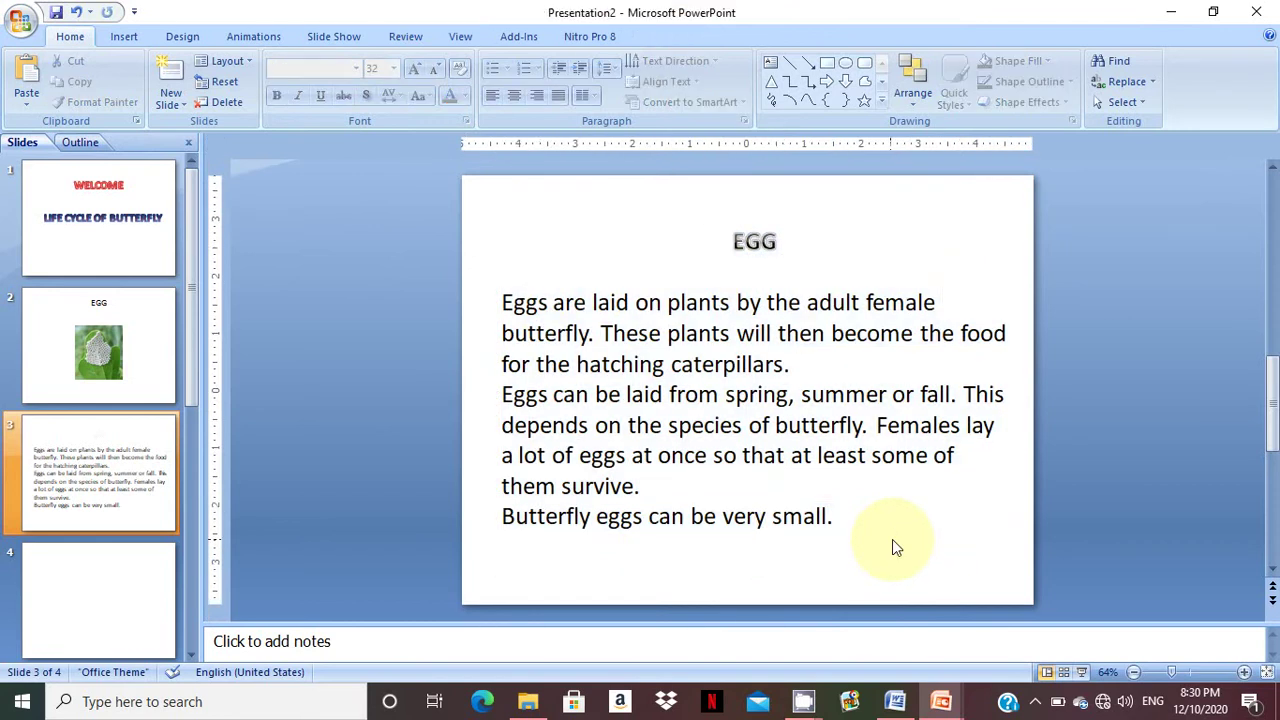
click(835, 521)
text(eG)
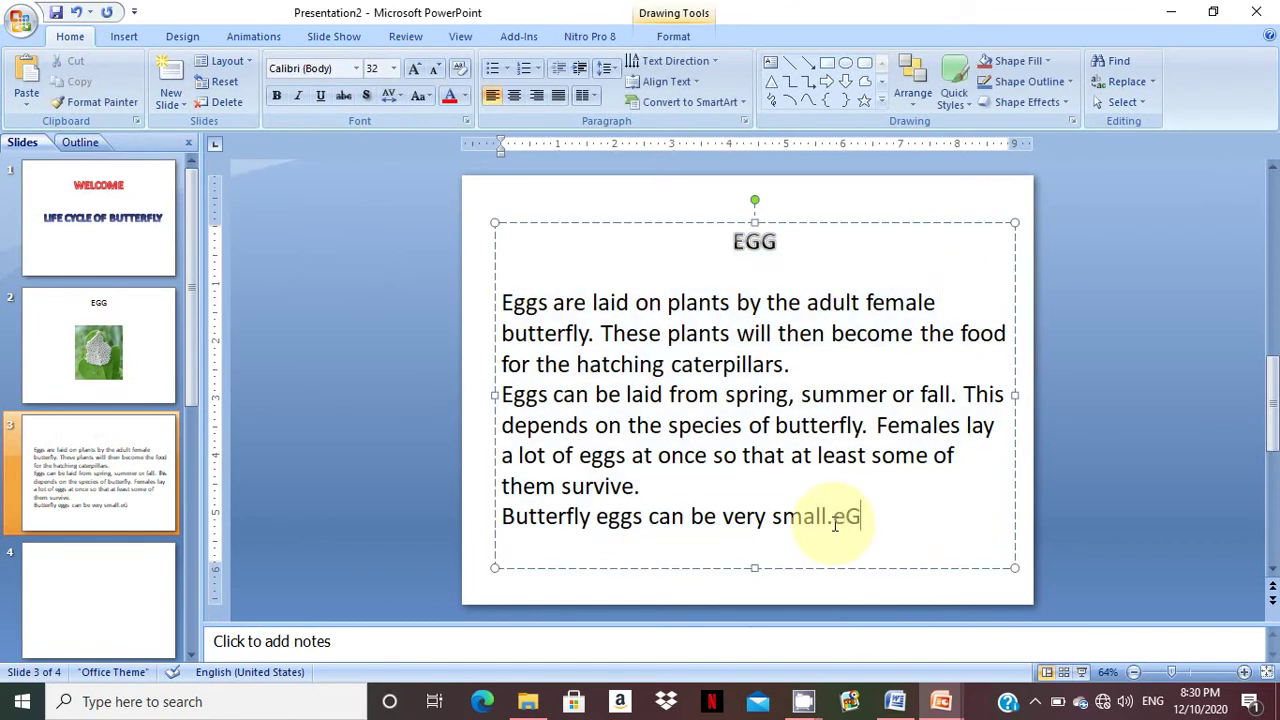
text(g)
key(BackSpace)
key(BackSpace)
key(BackSpace)
Step: Insert the larva caterpillar picture onto blank slide 4
click(97, 603)
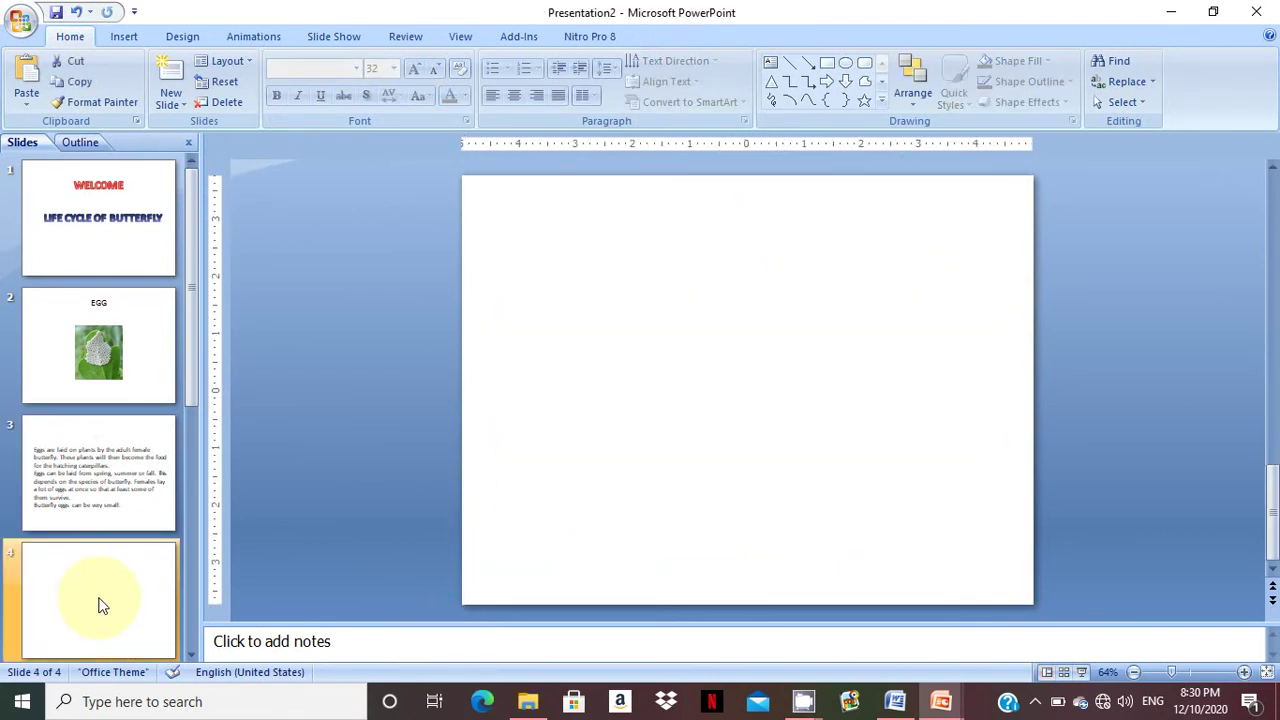
click(134, 35)
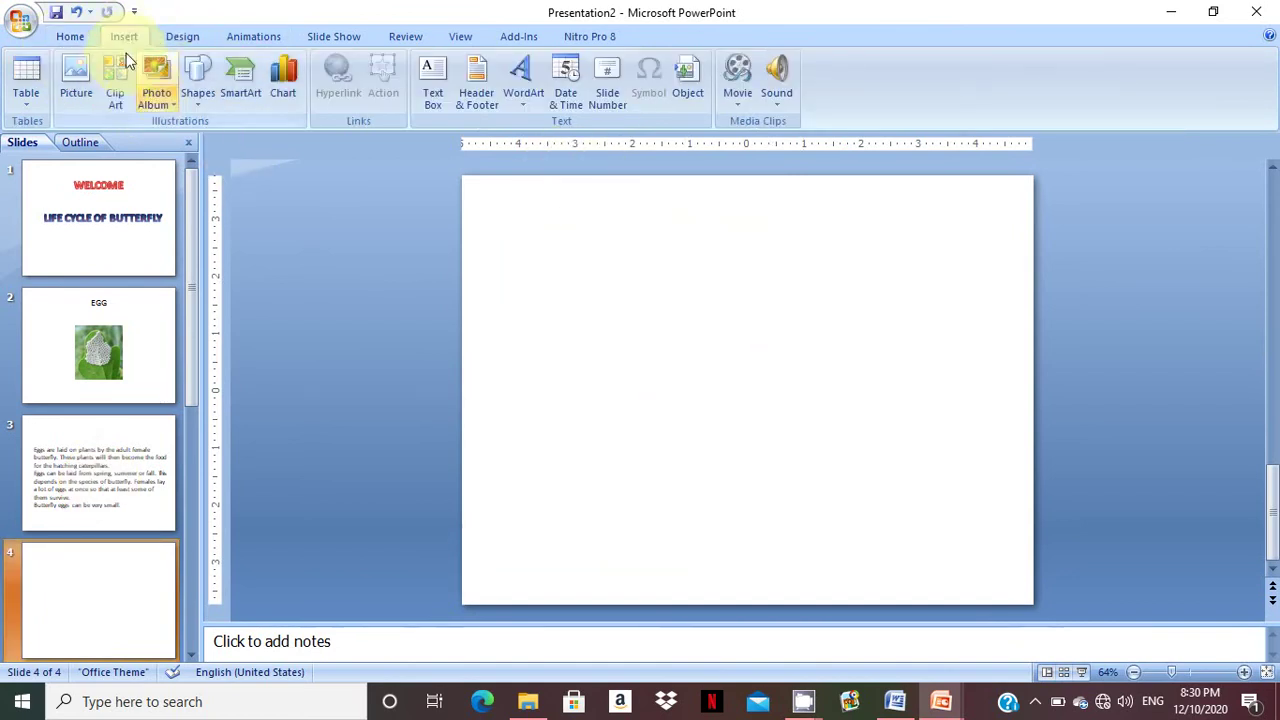
click(76, 82)
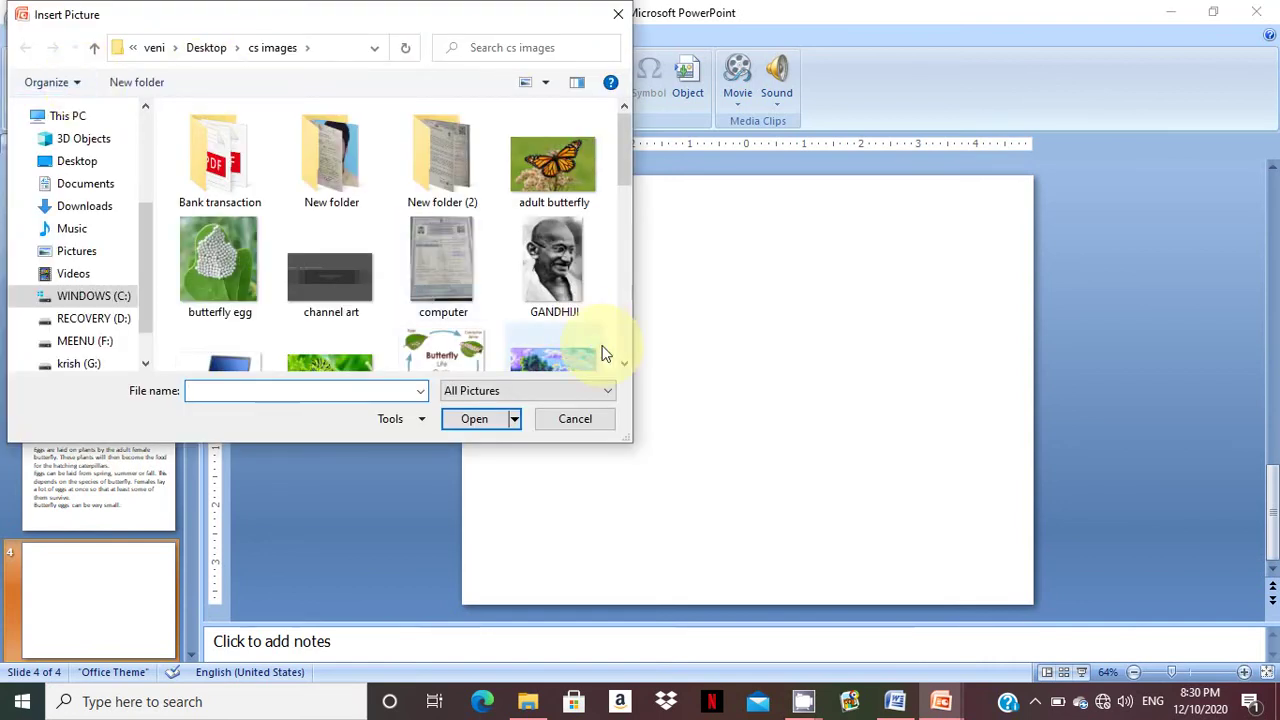
scroll(622, 358, down, 1)
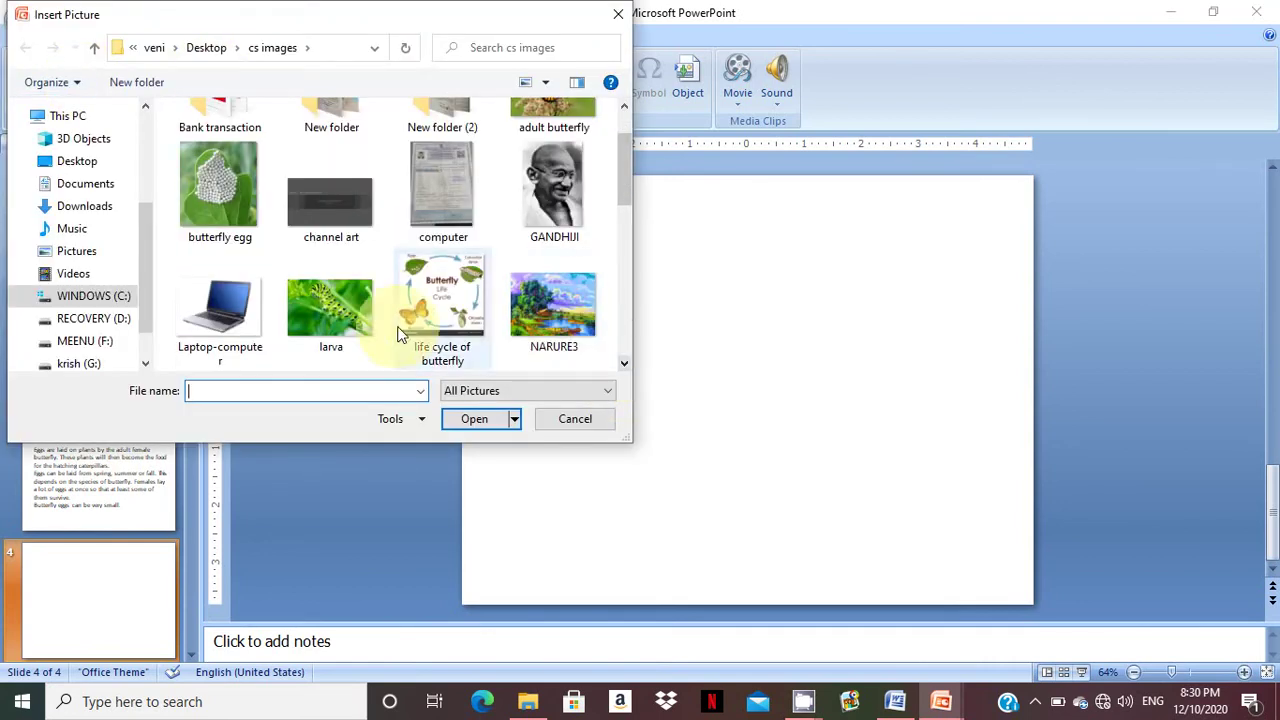
click(335, 310)
click(474, 419)
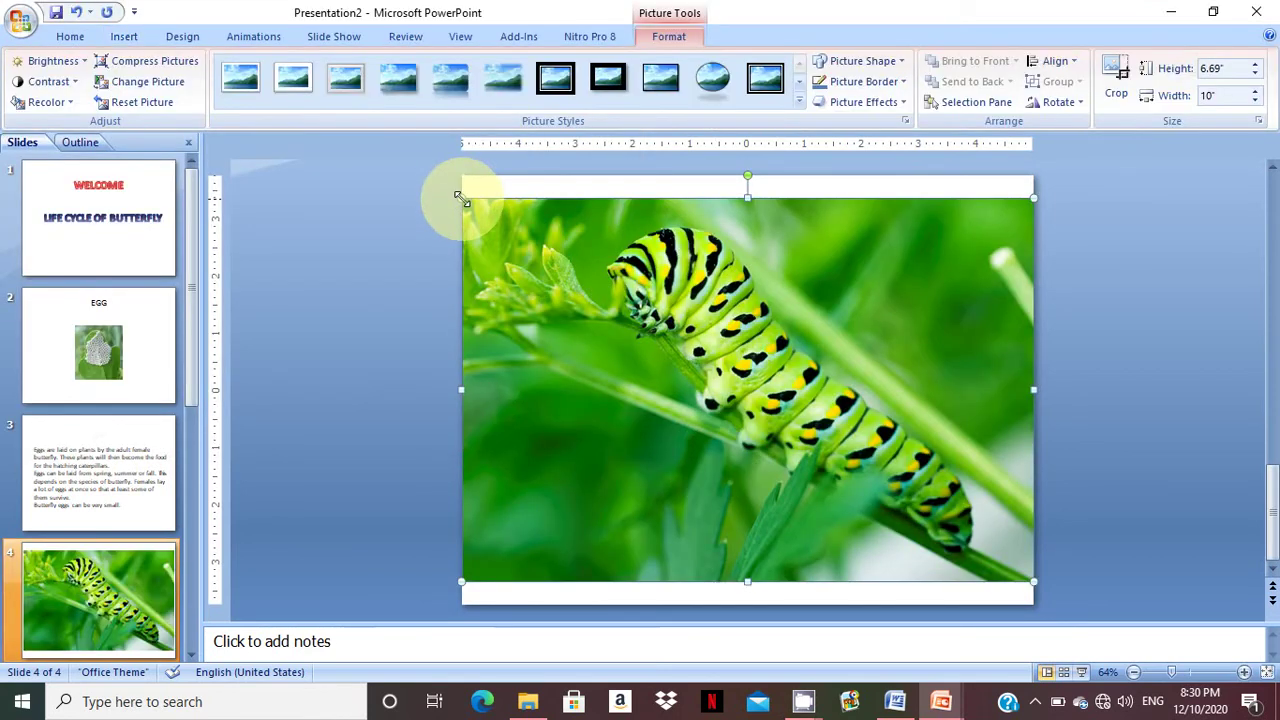
Step: Resize and reposition the caterpillar photo to about 5.33 by 7.97 inches
drag(461, 197, 628, 309)
drag(811, 423, 689, 323)
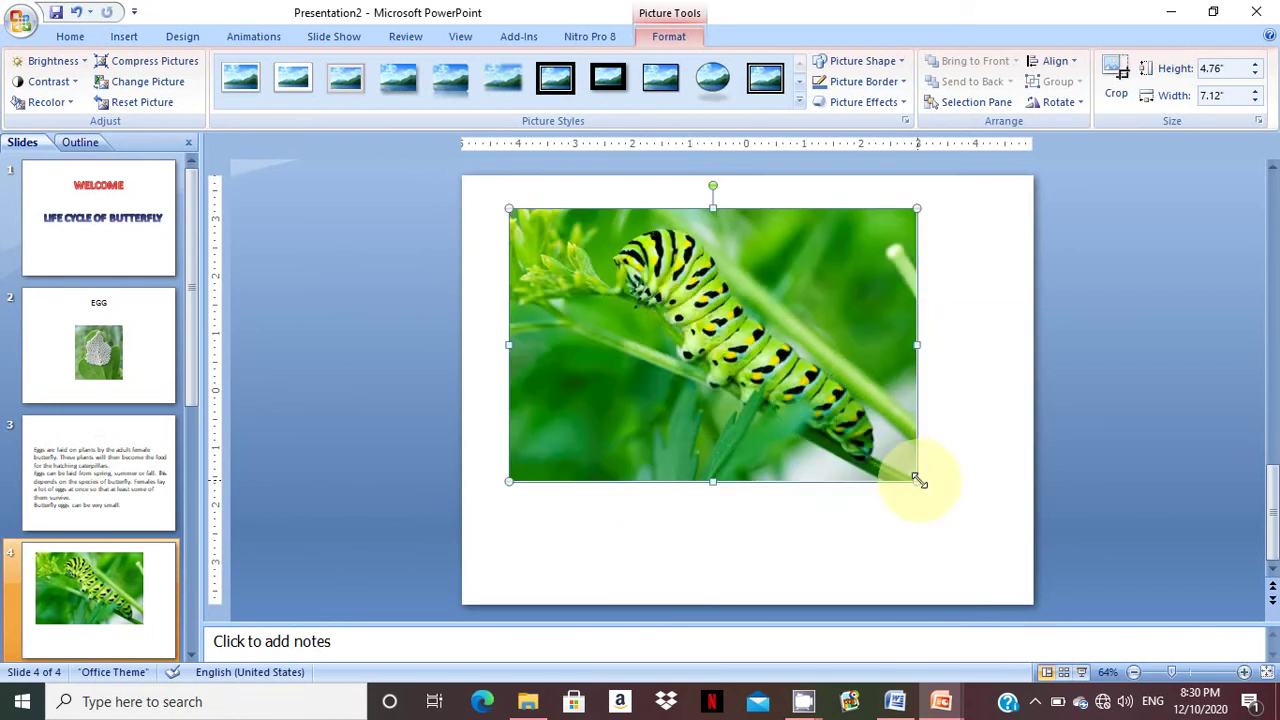
drag(918, 481, 967, 515)
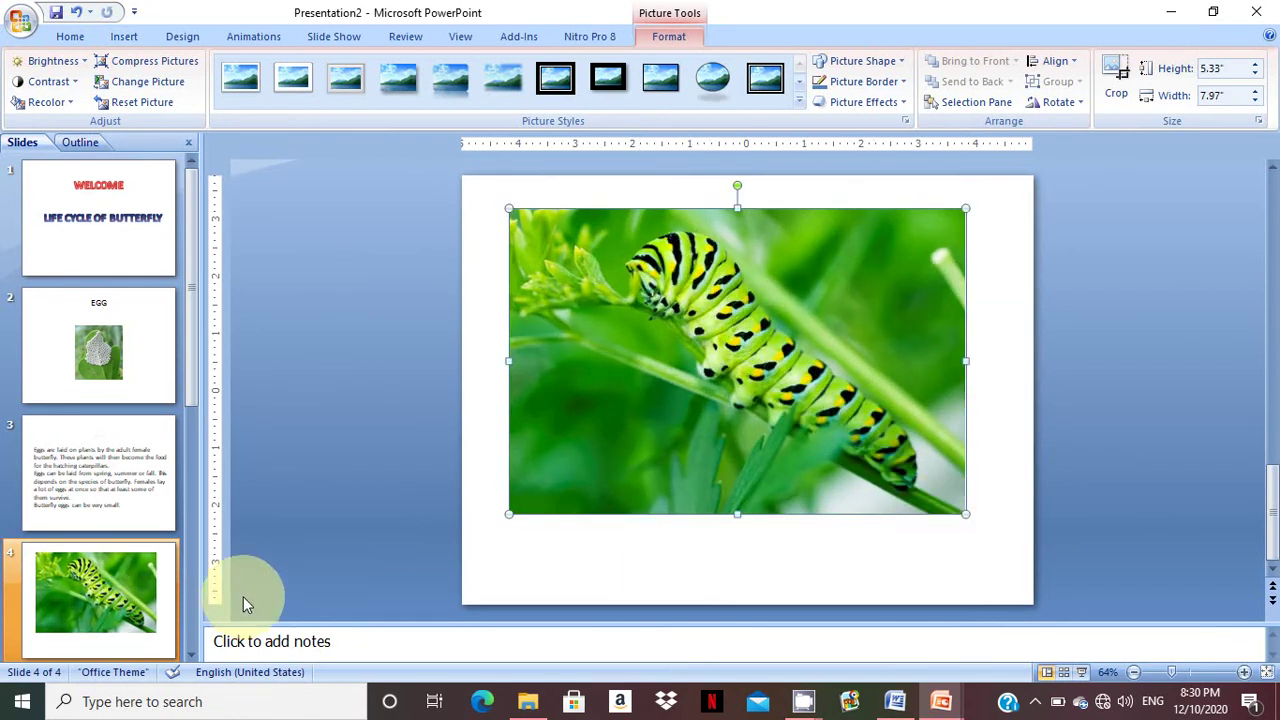
Step: Add a new Title Slide and type LARVA as its title
click(191, 655)
click(174, 582)
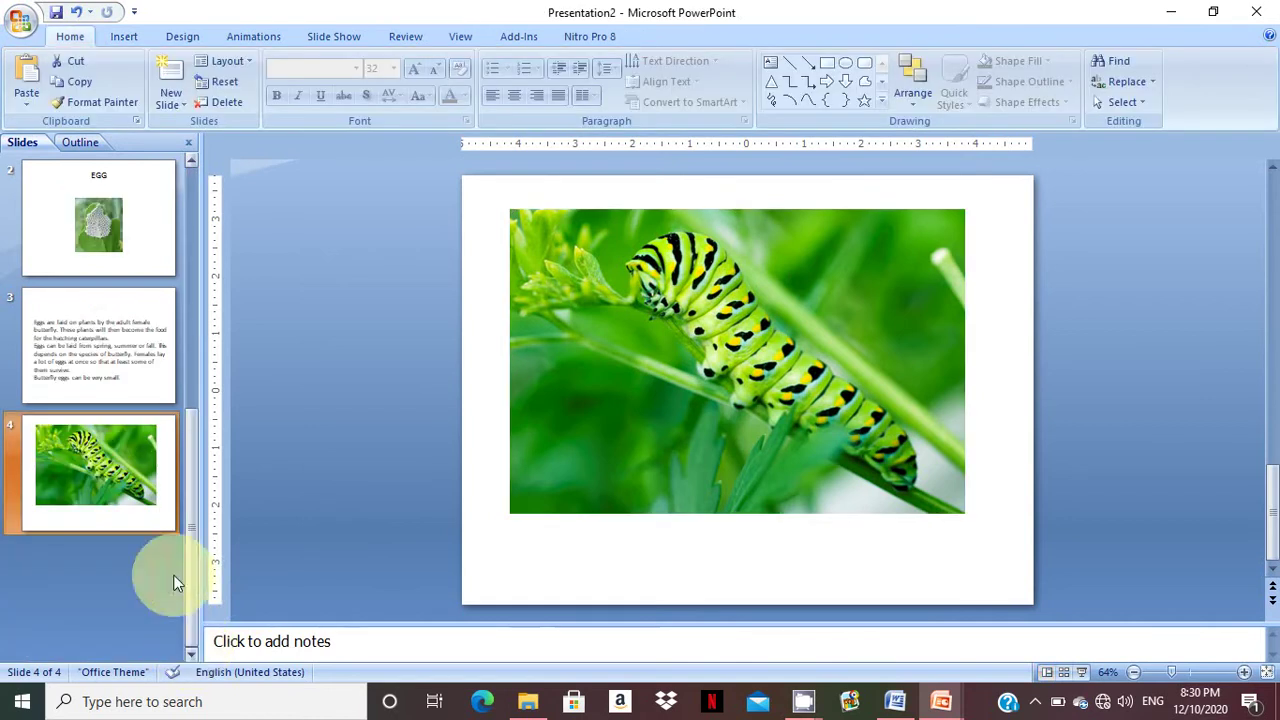
click(170, 104)
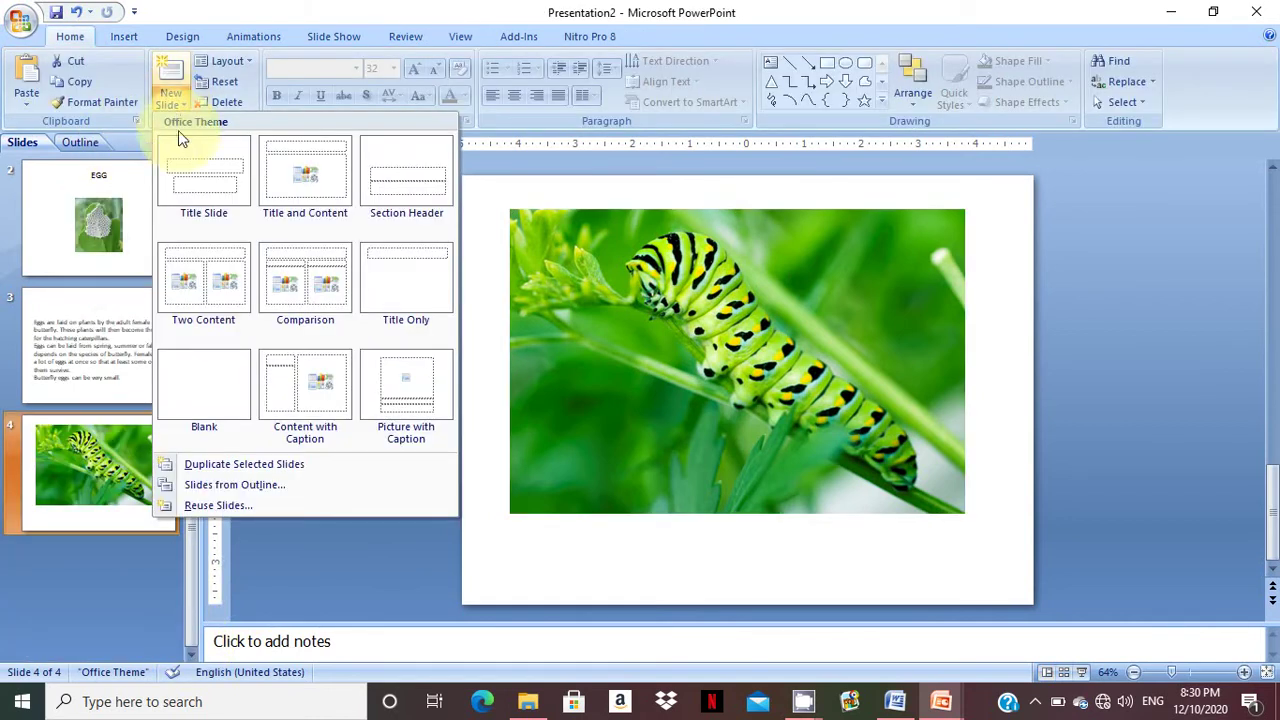
click(206, 180)
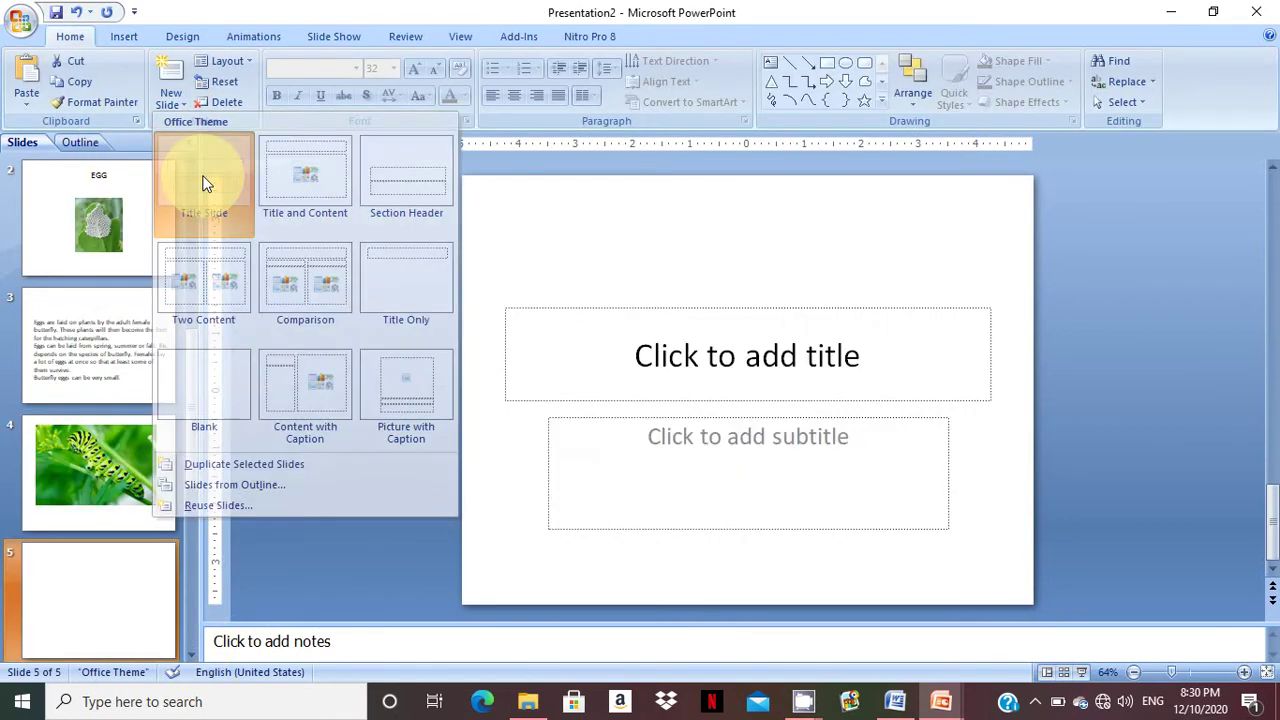
click(701, 355)
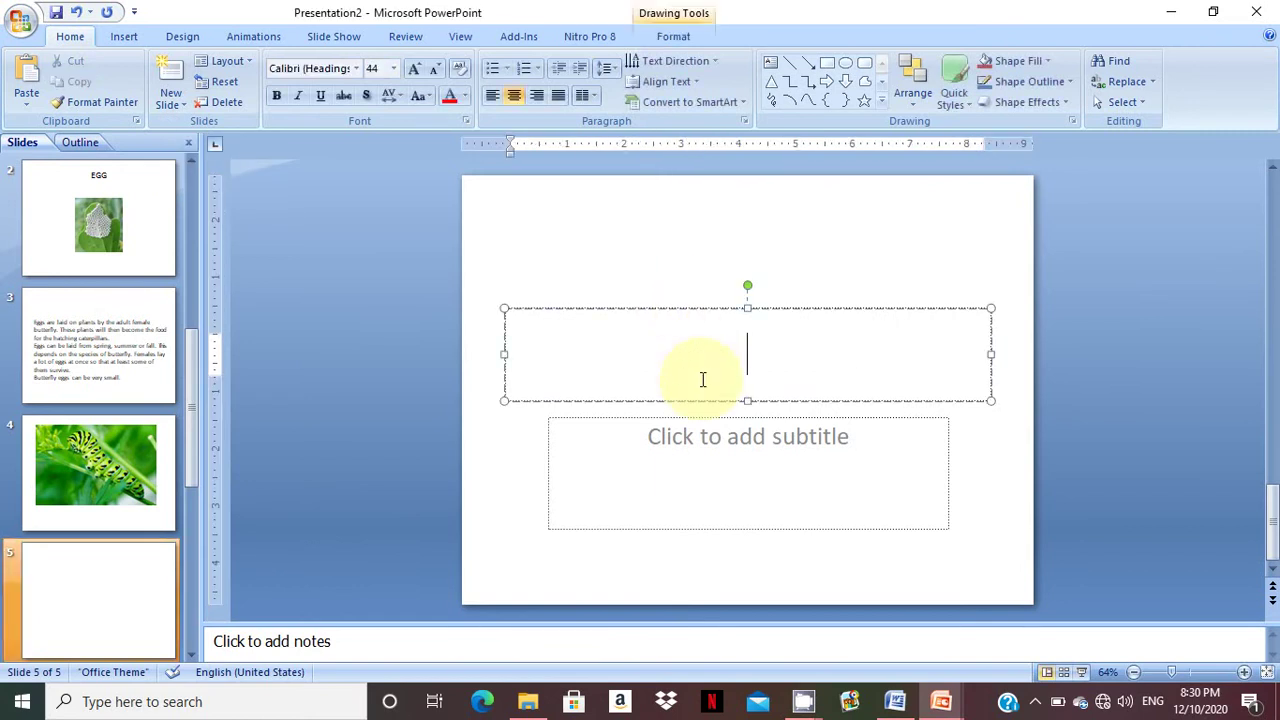
text(LARGA)
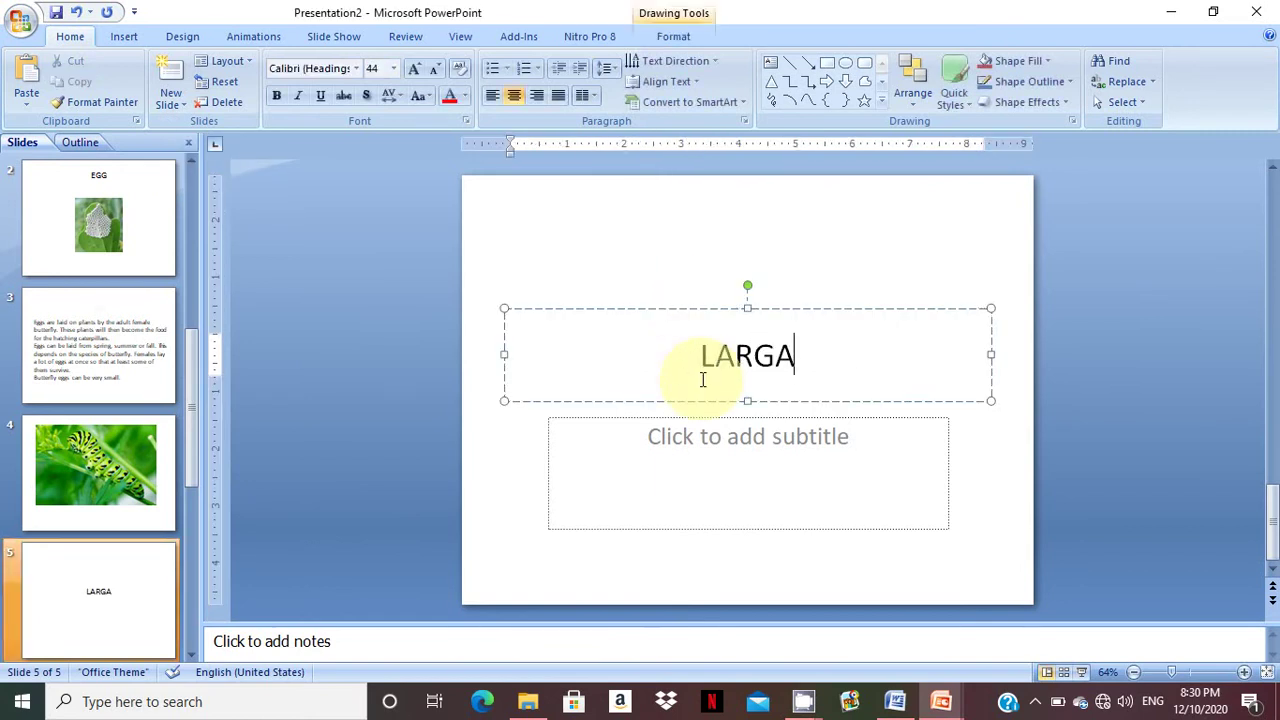
key(BackSpace)
key(BackSpace)
text(VA)
click(721, 458)
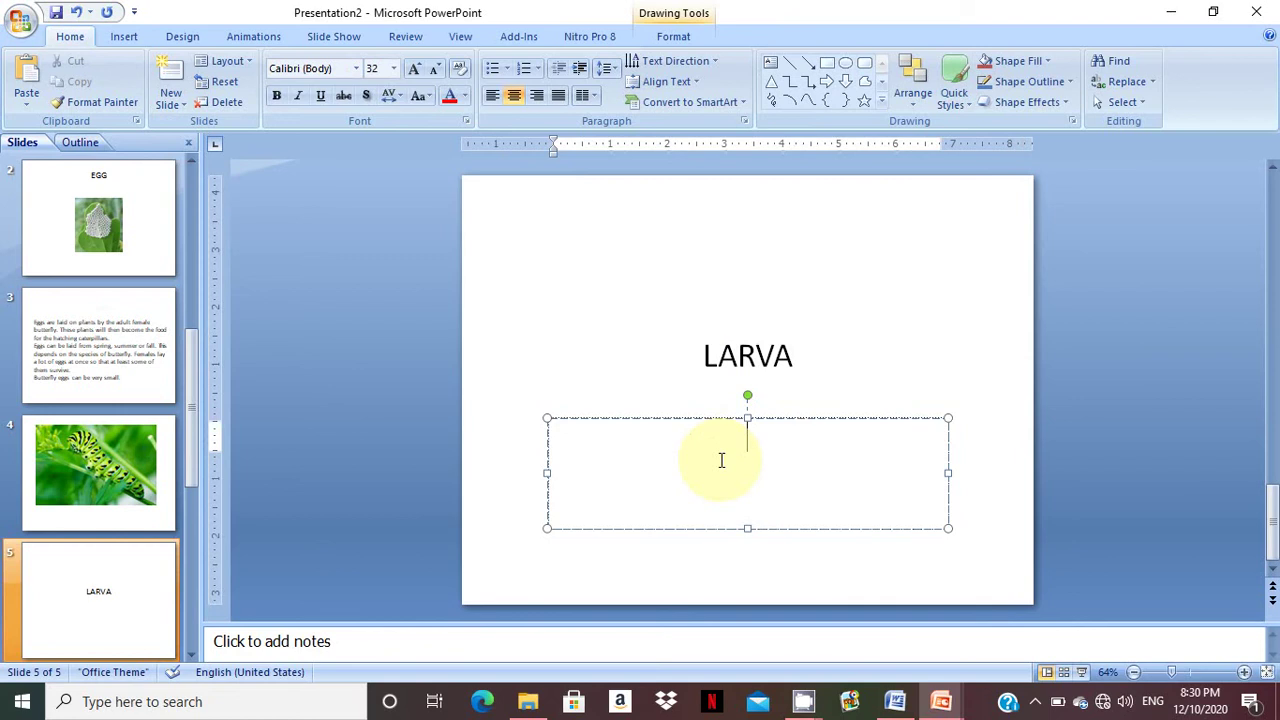
click(714, 345)
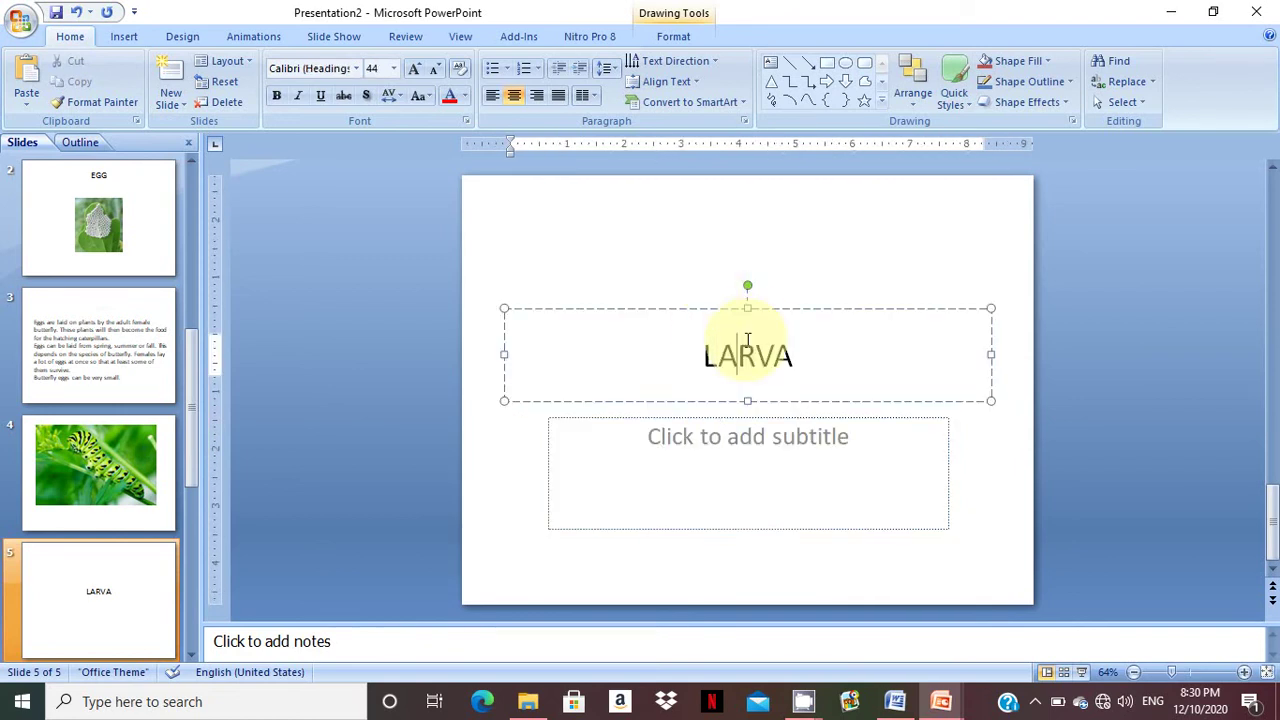
Step: Move the LARVA title to the top and enlarge the subtitle box beneath it
drag(761, 312, 747, 194)
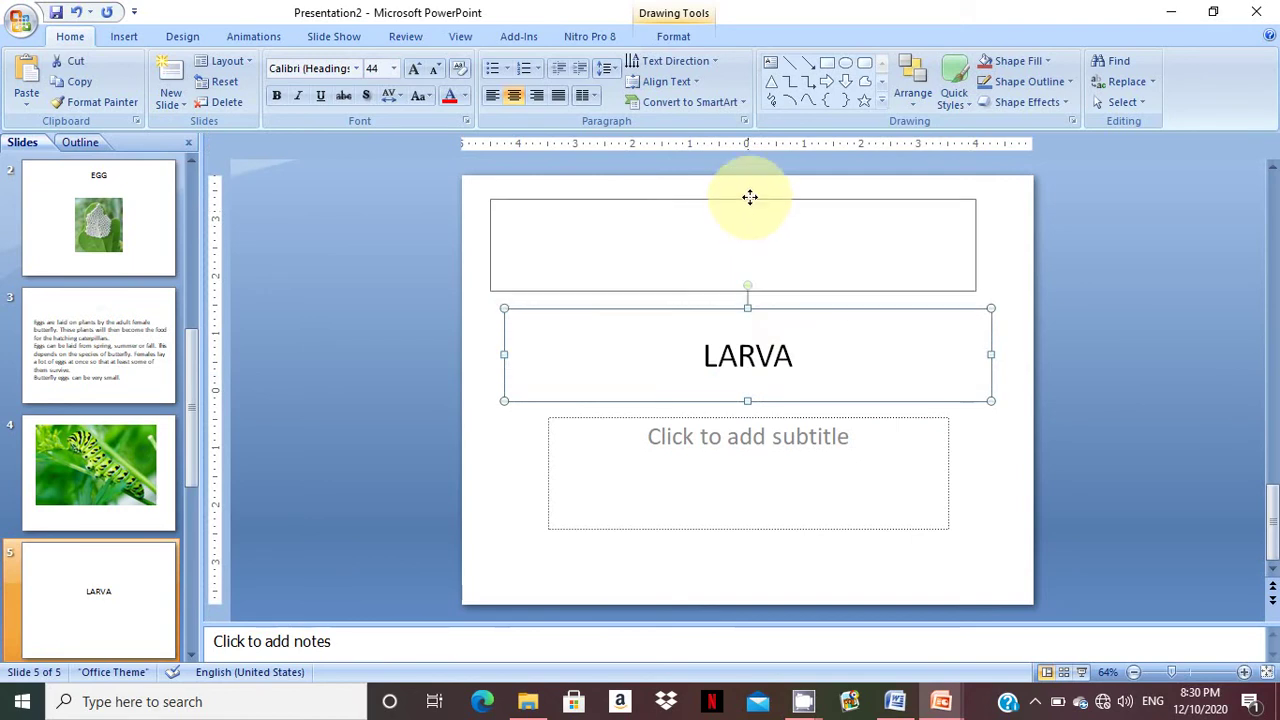
click(758, 495)
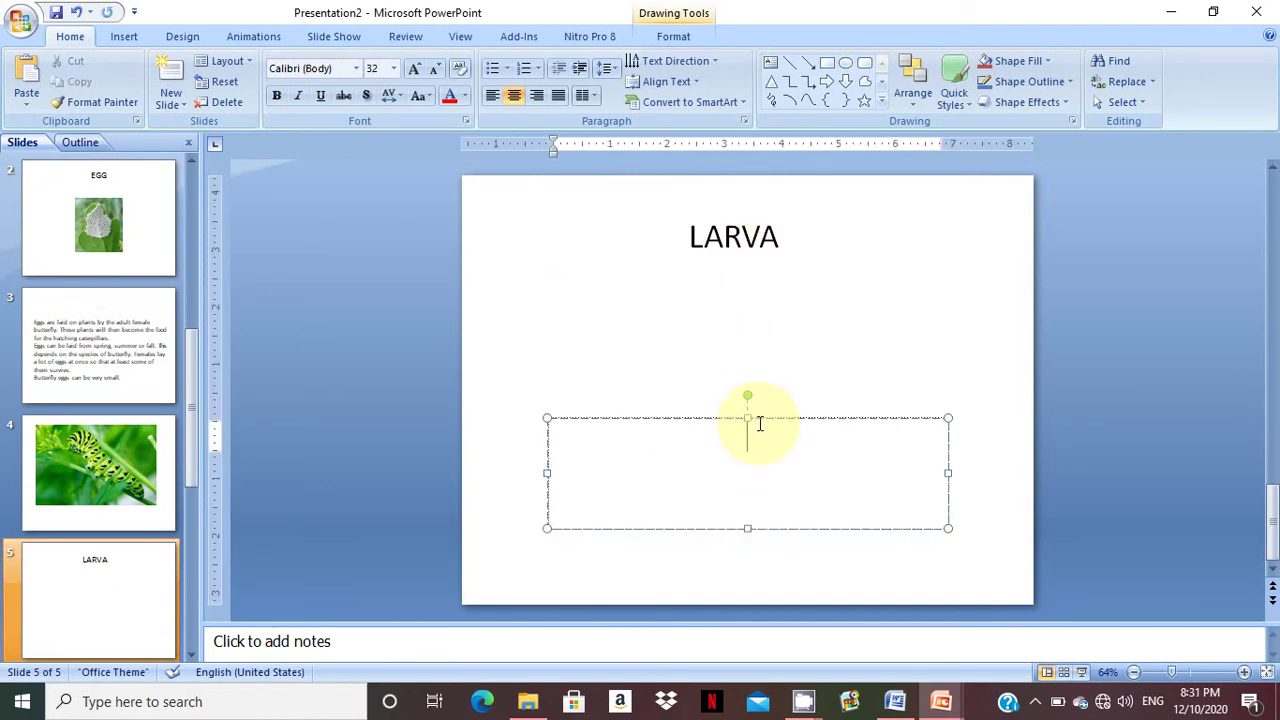
drag(765, 424, 750, 286)
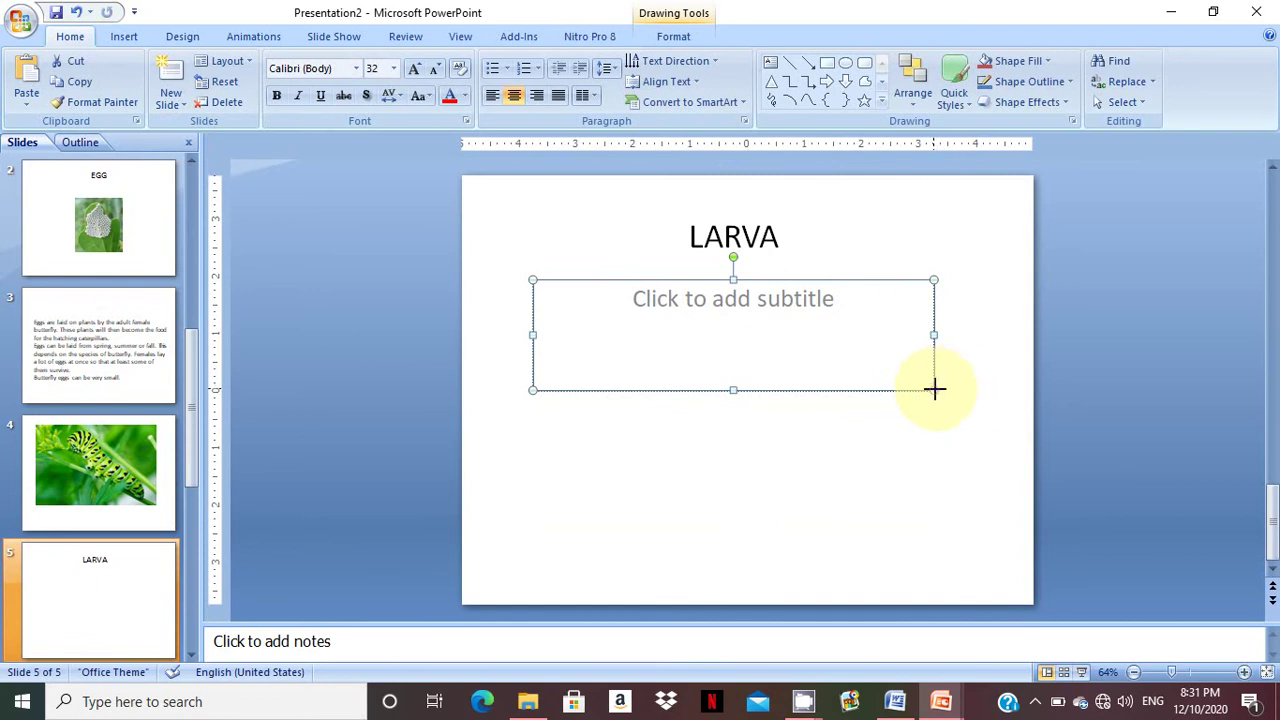
drag(934, 389, 971, 546)
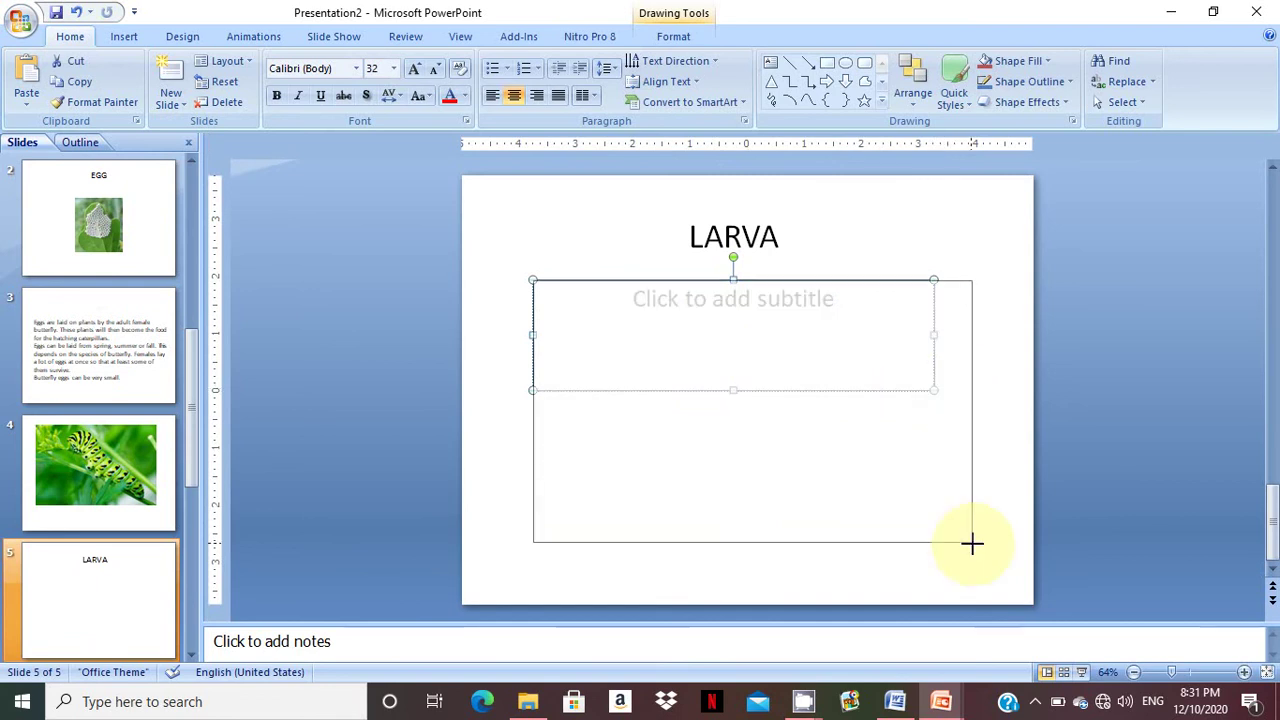
click(895, 701)
Step: In Word, set the three paragraphs under Caterpillar: The Feeding Stage to 10 pt
click(590, 582)
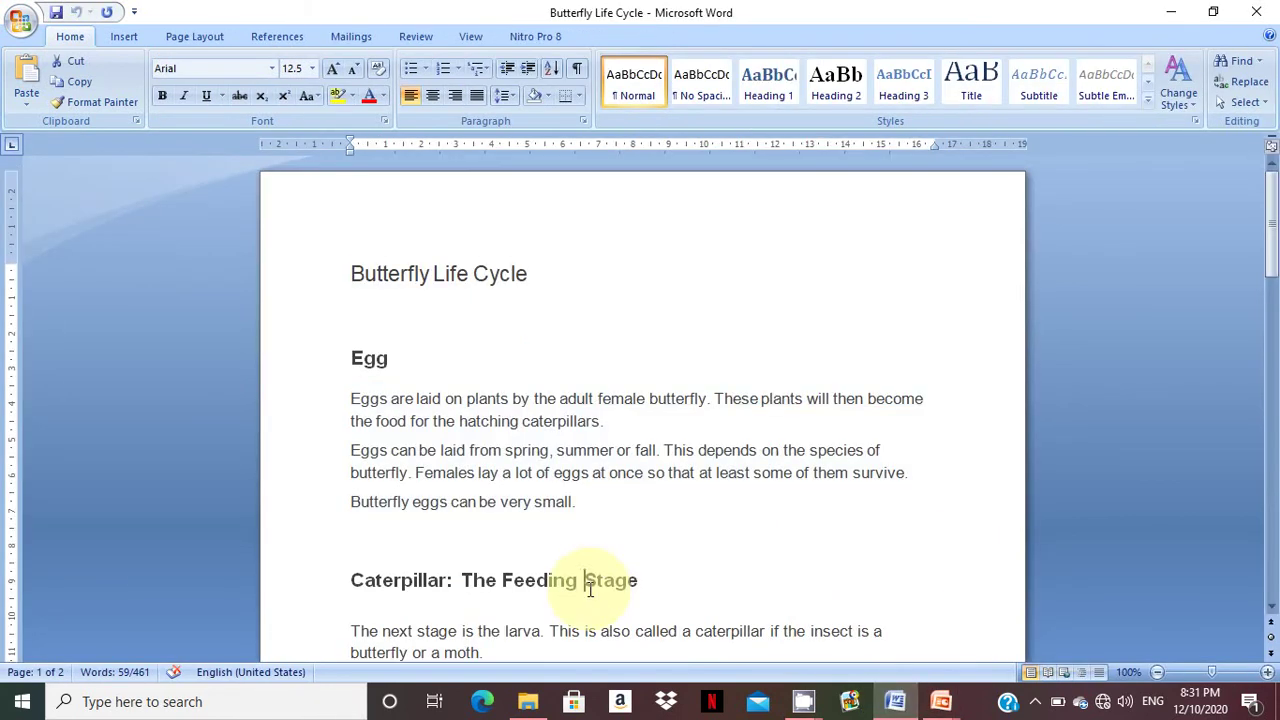
key(Down)
key(Down)
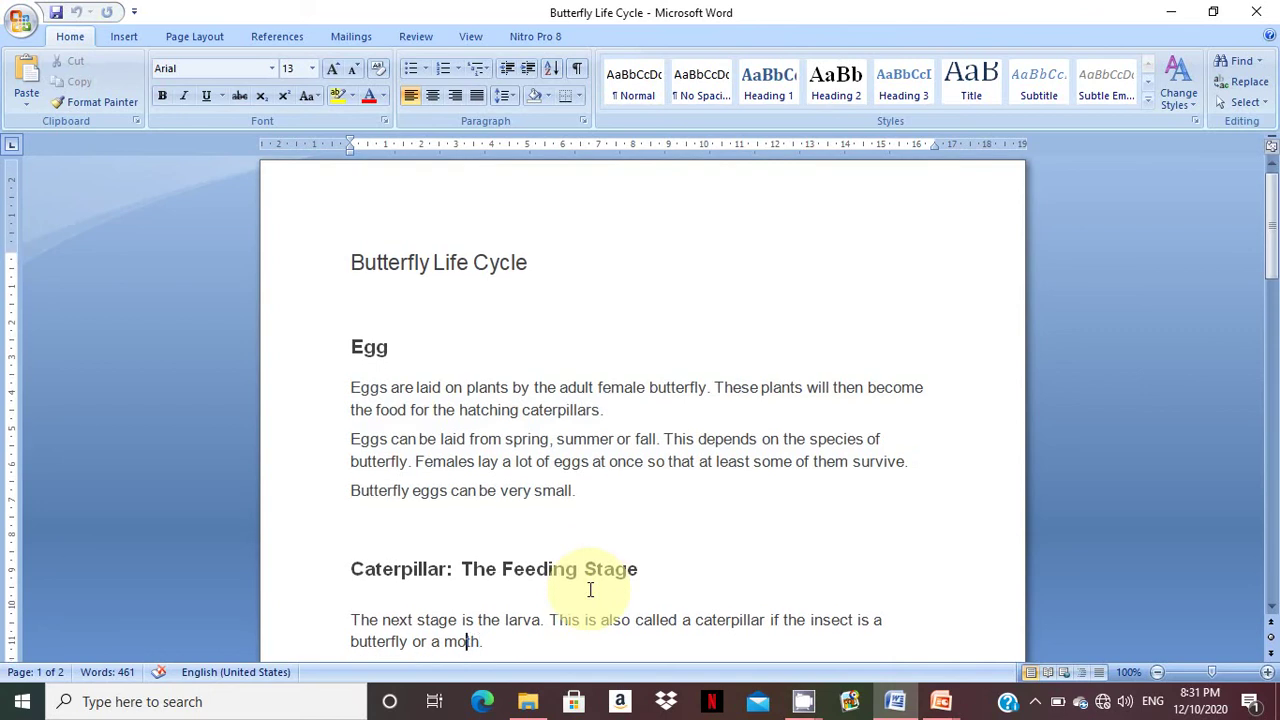
key(Up)
key(Up)
key(Down)
key(shift+Down)
key(shift+Down)
key(shift+Down)
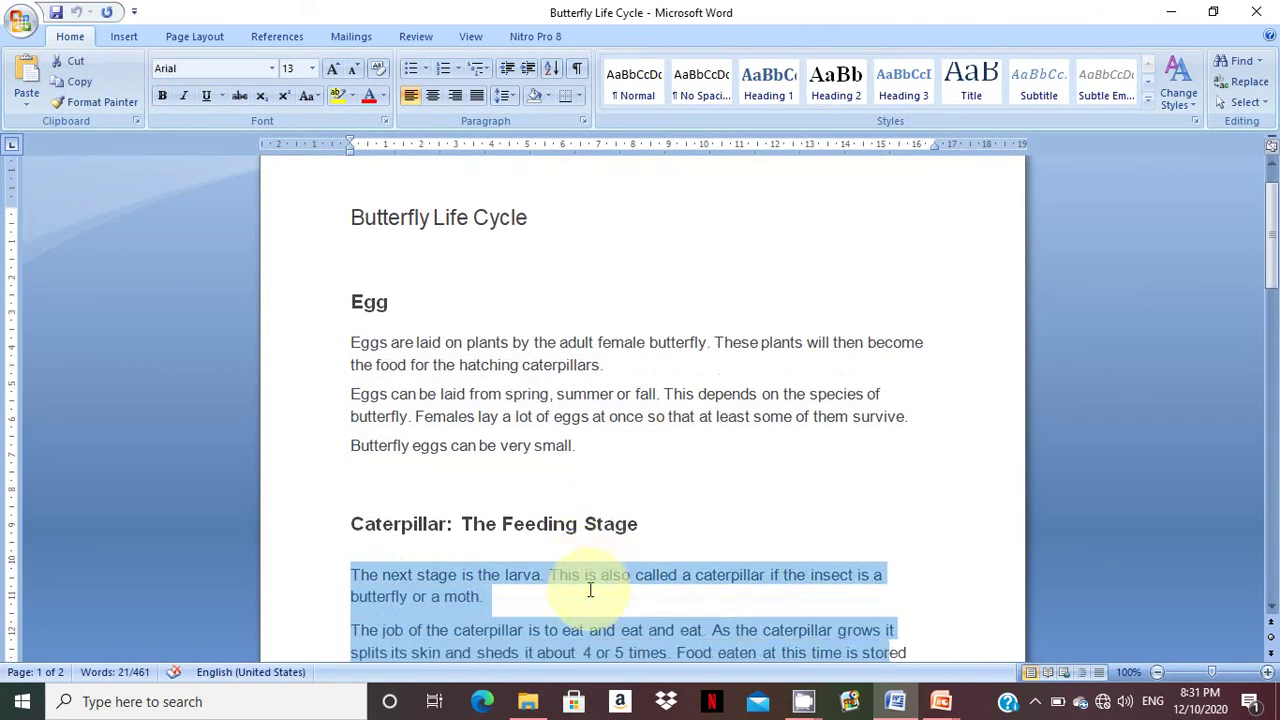
key(shift+Down)
key(shift+Down)
key(shift+Down)
key(shift+Down)
key(shift+Down)
key(shift+Down)
key(ctrl+c)
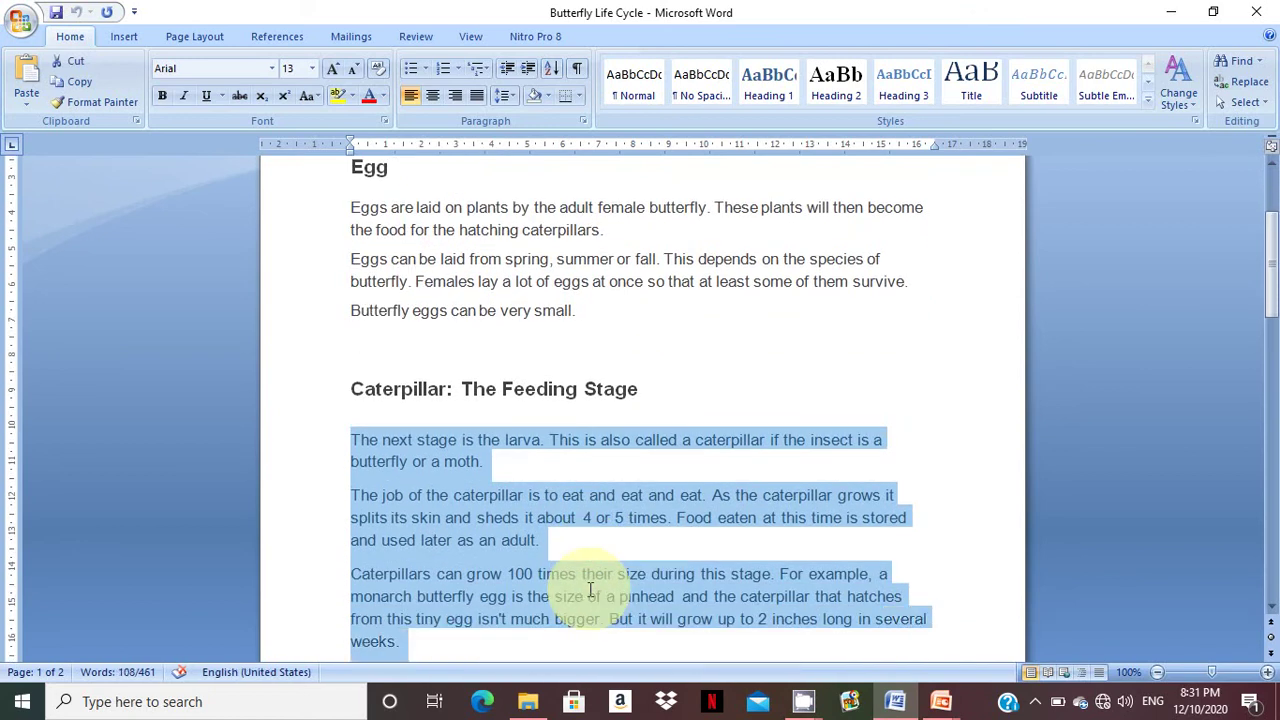
click(313, 69)
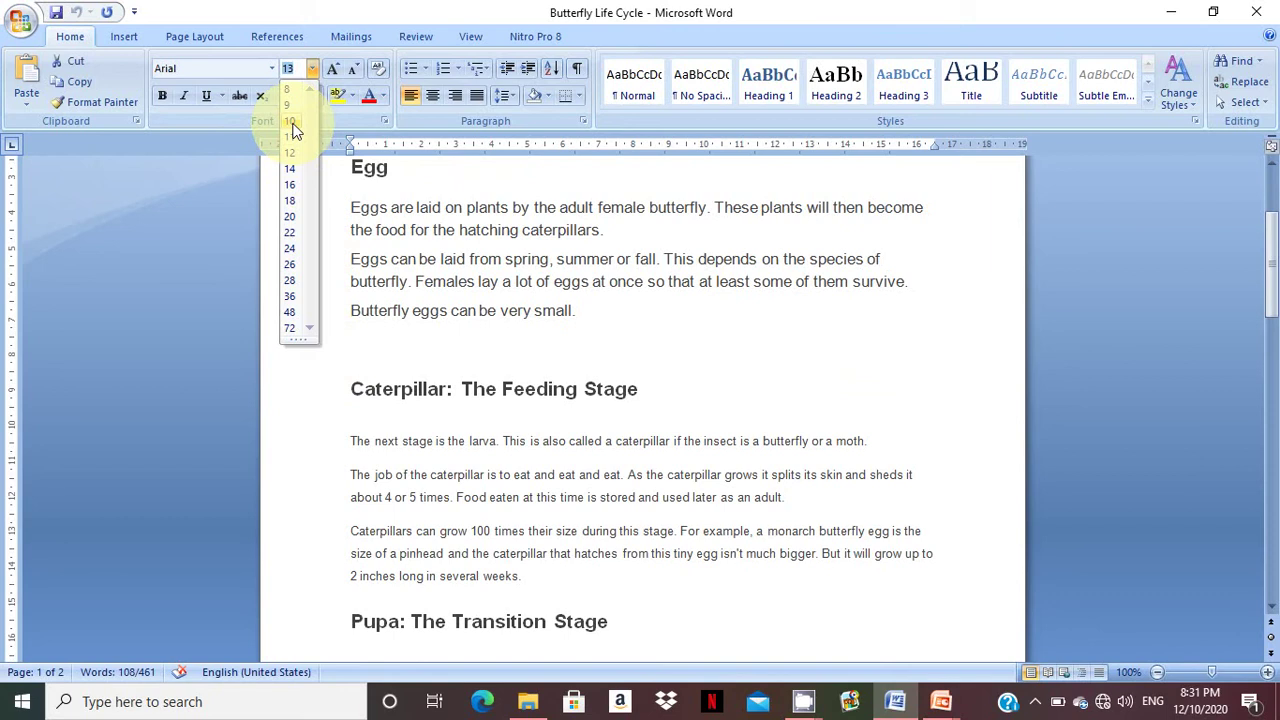
click(293, 124)
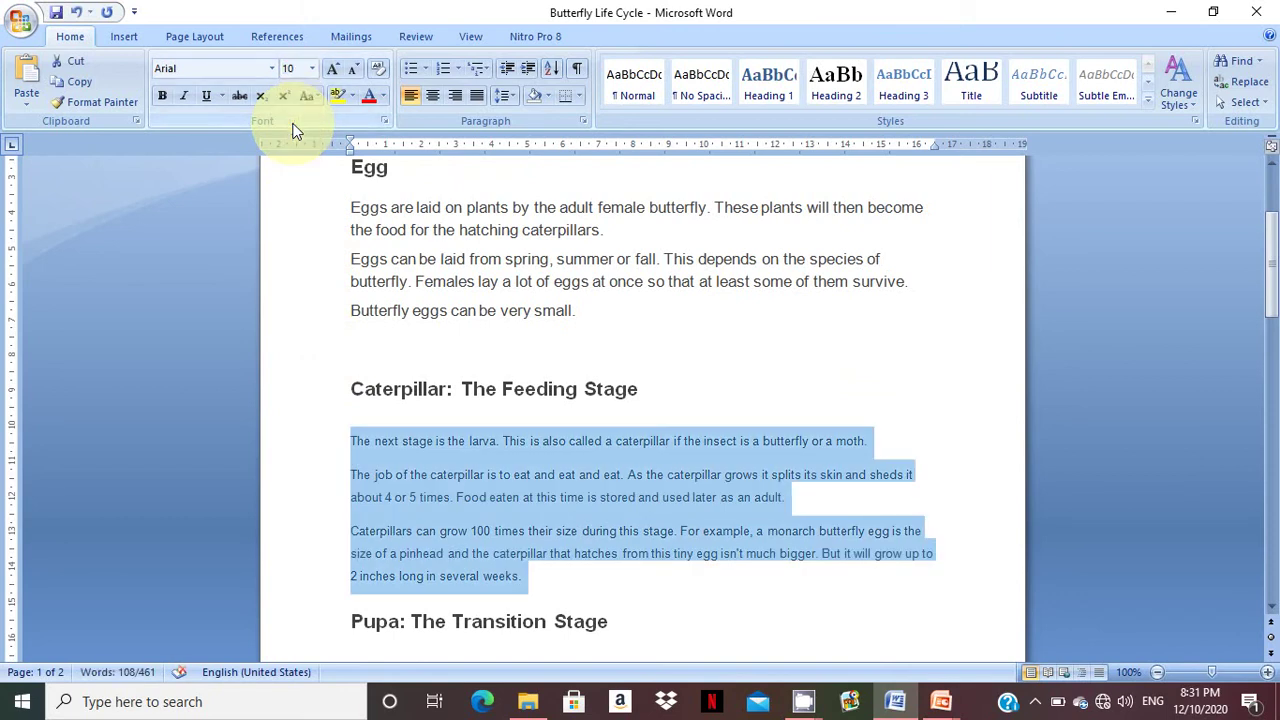
click(945, 705)
Step: Paste the caterpillar paragraphs into the LARVA subtitle, colour them dark red and justify them
click(980, 660)
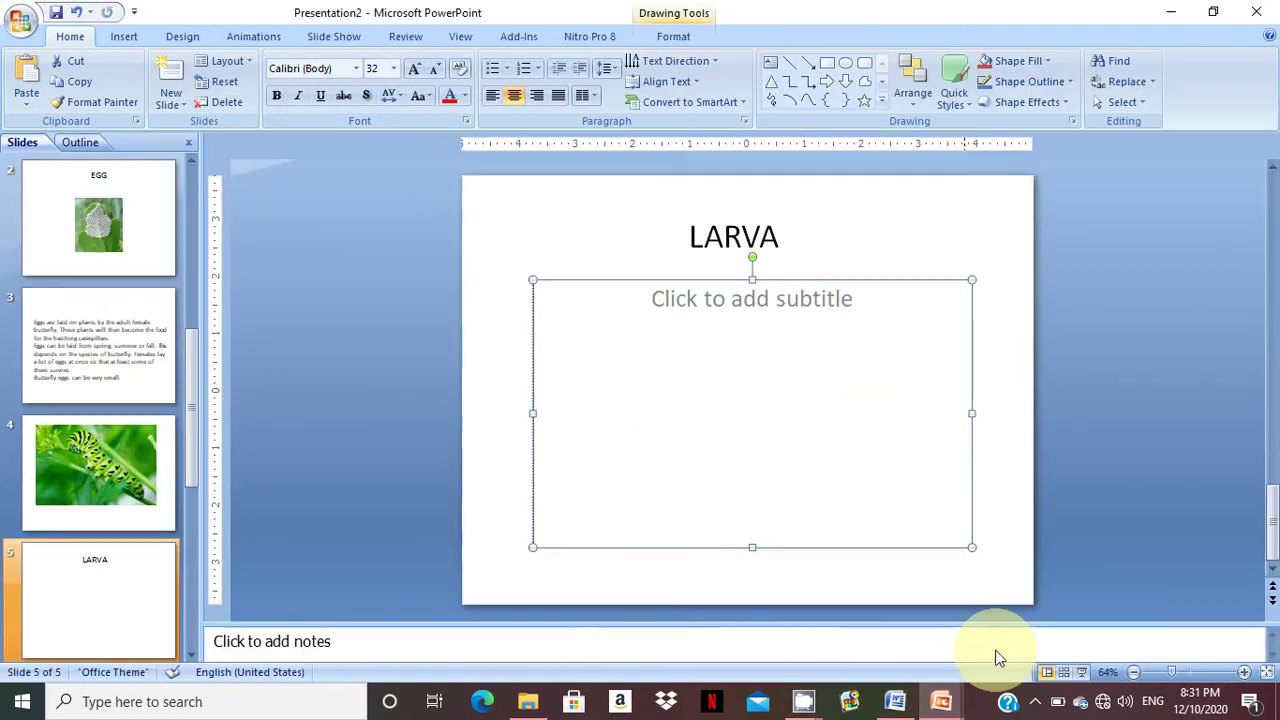
click(747, 397)
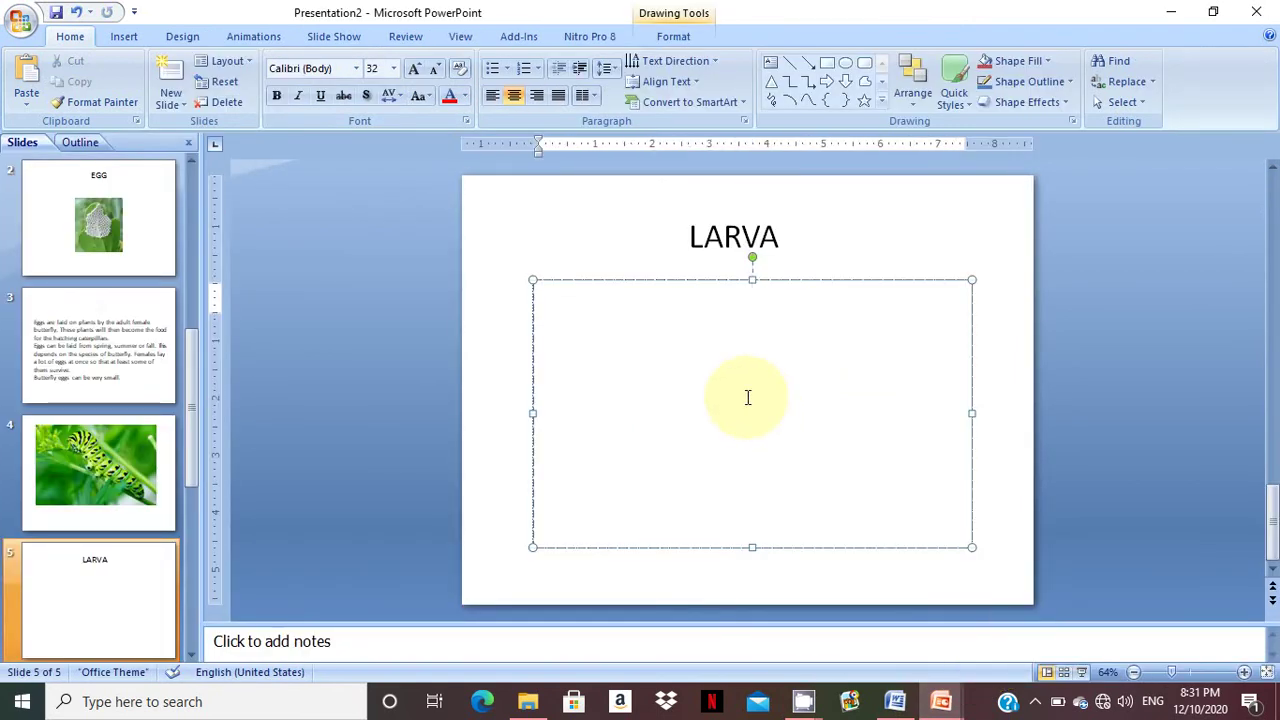
key(ctrl+v)
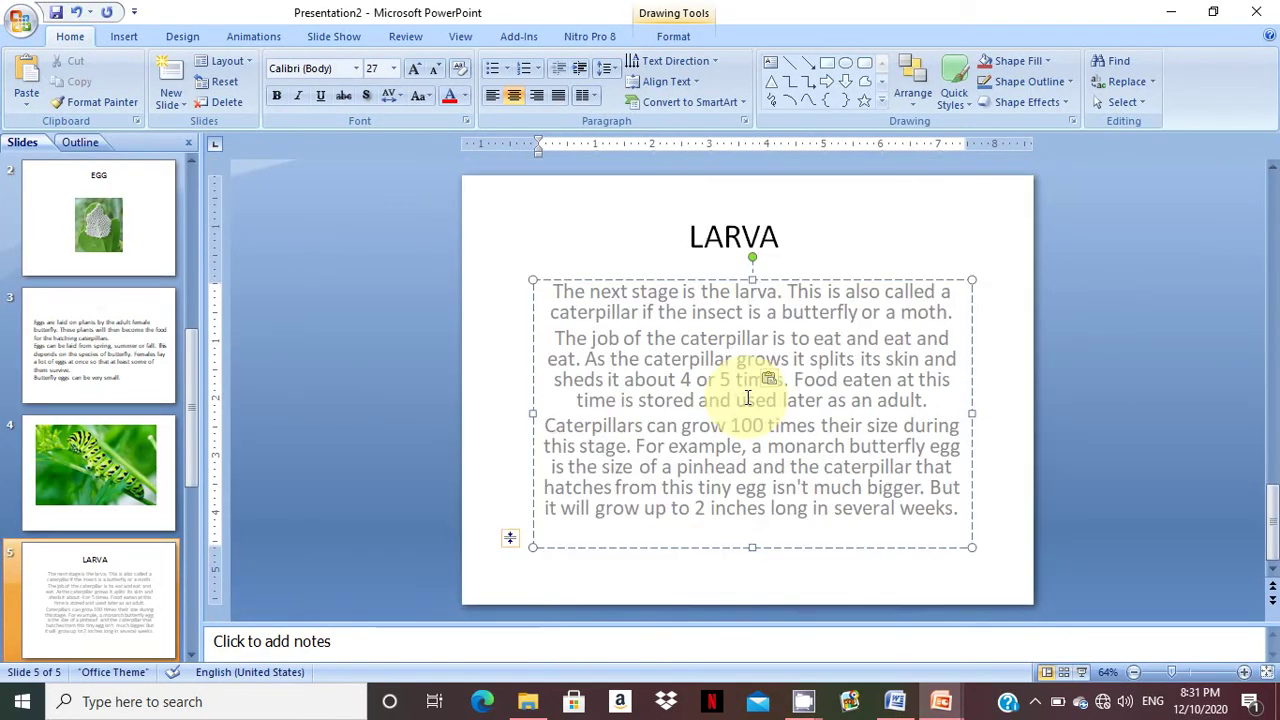
key(ctrl+a)
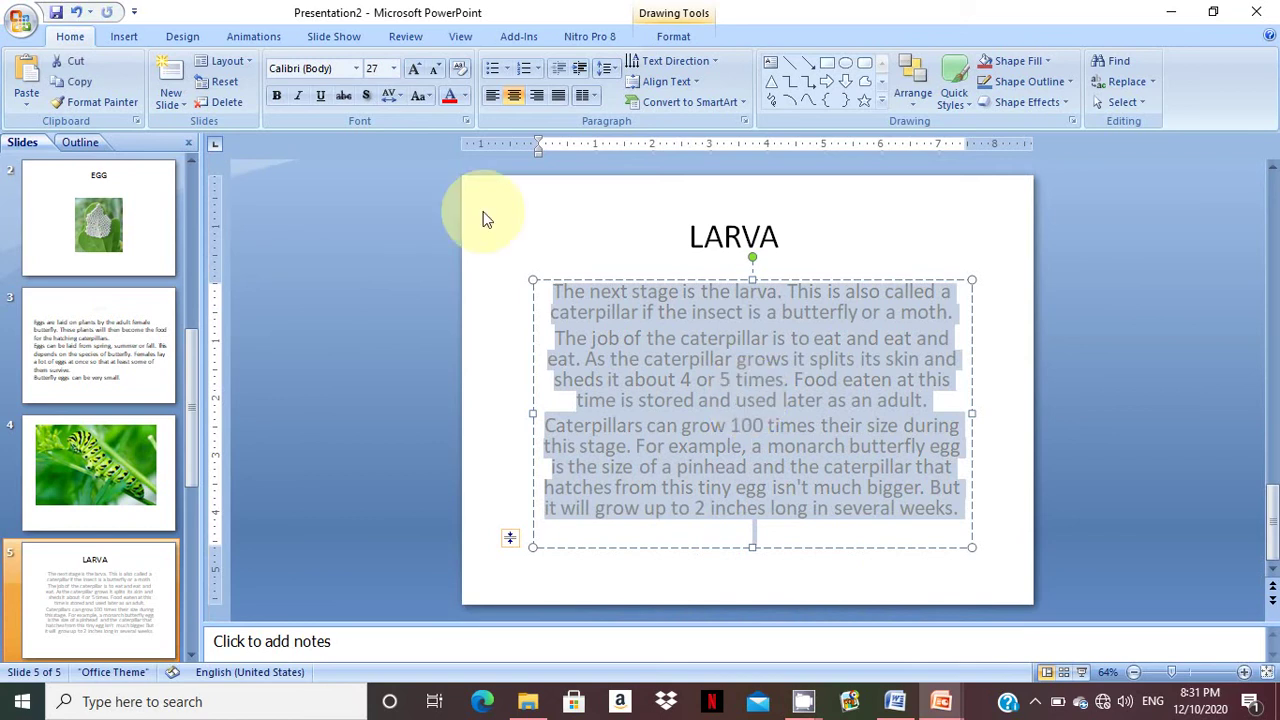
click(464, 96)
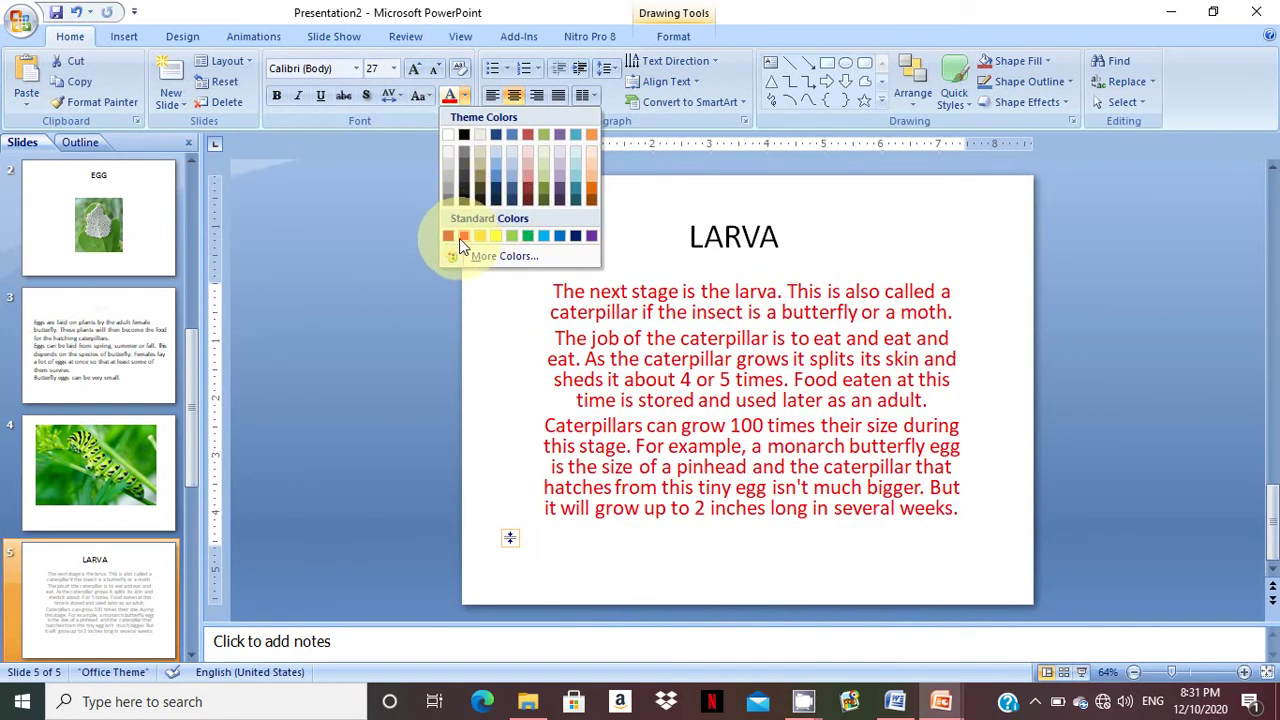
click(450, 236)
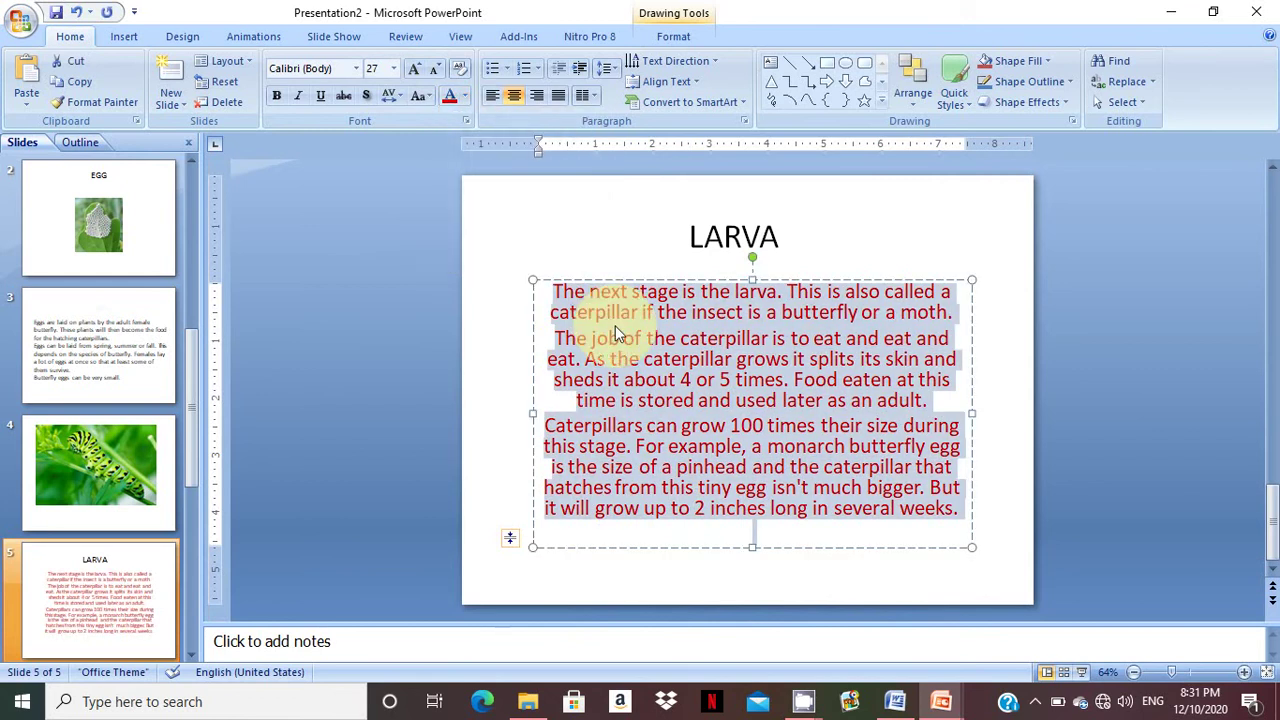
click(557, 96)
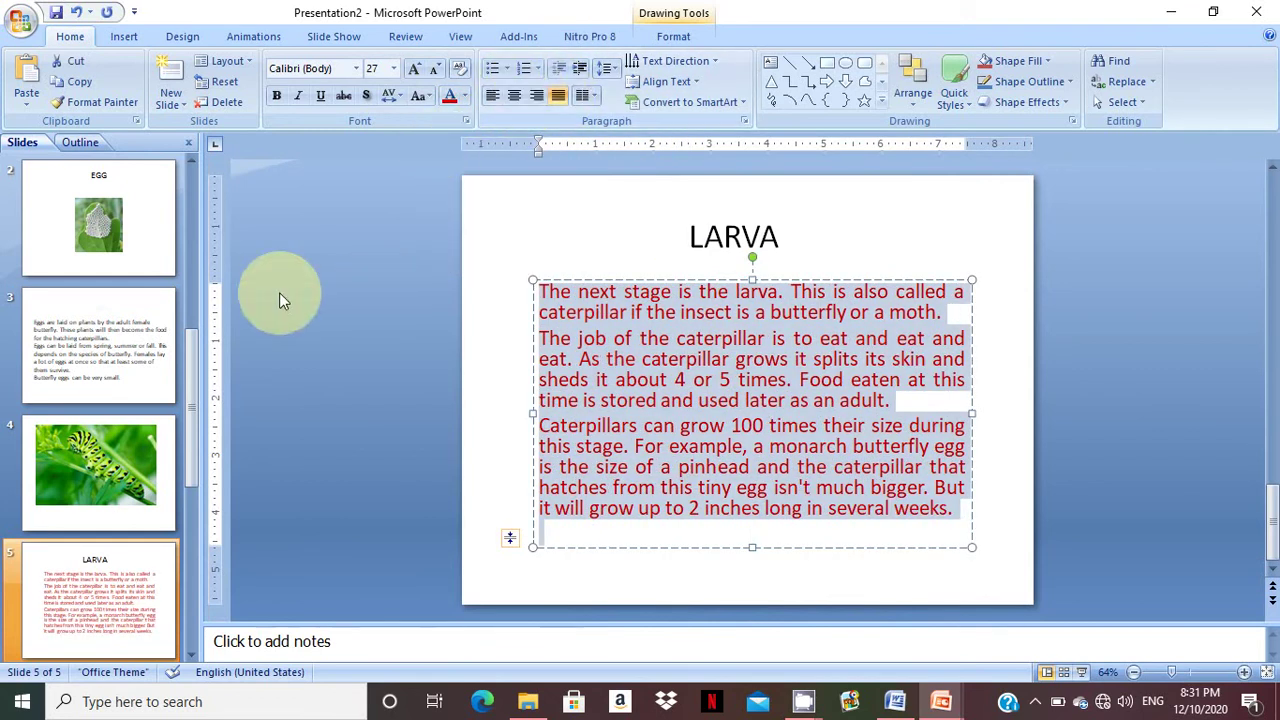
click(109, 357)
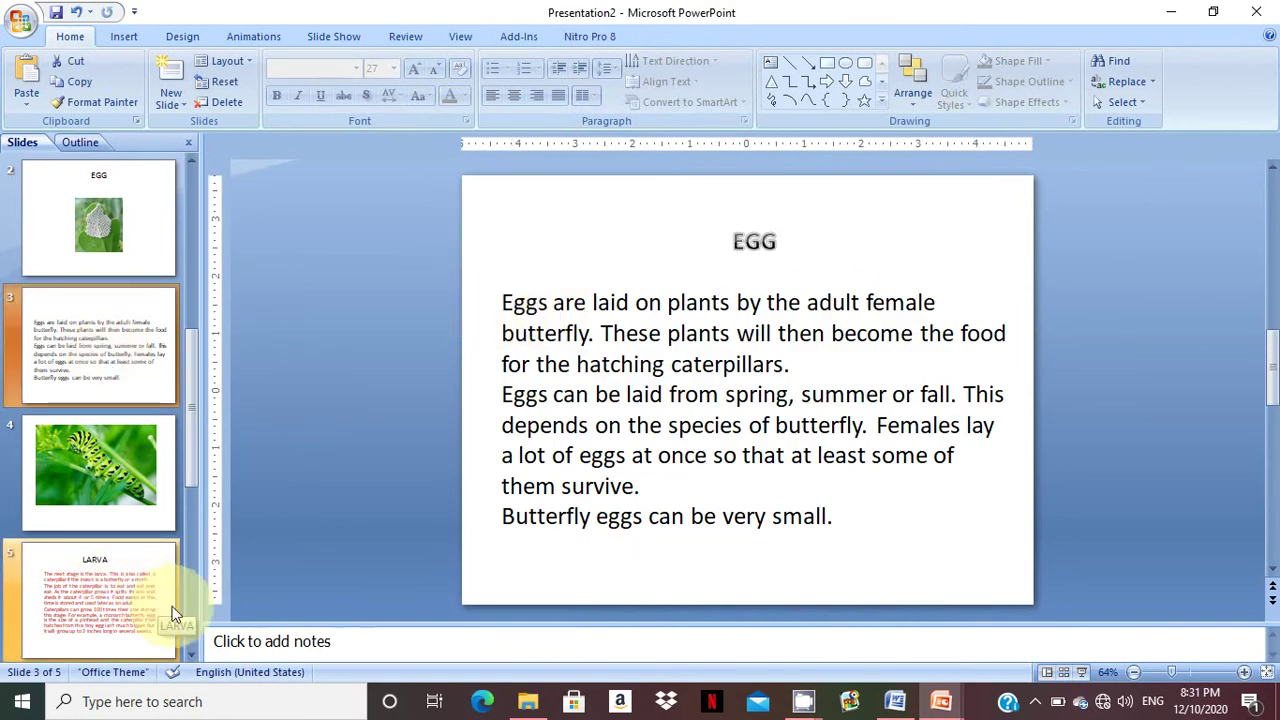
Step: Add a Blank-layout slide after the LARVA slide
click(191, 655)
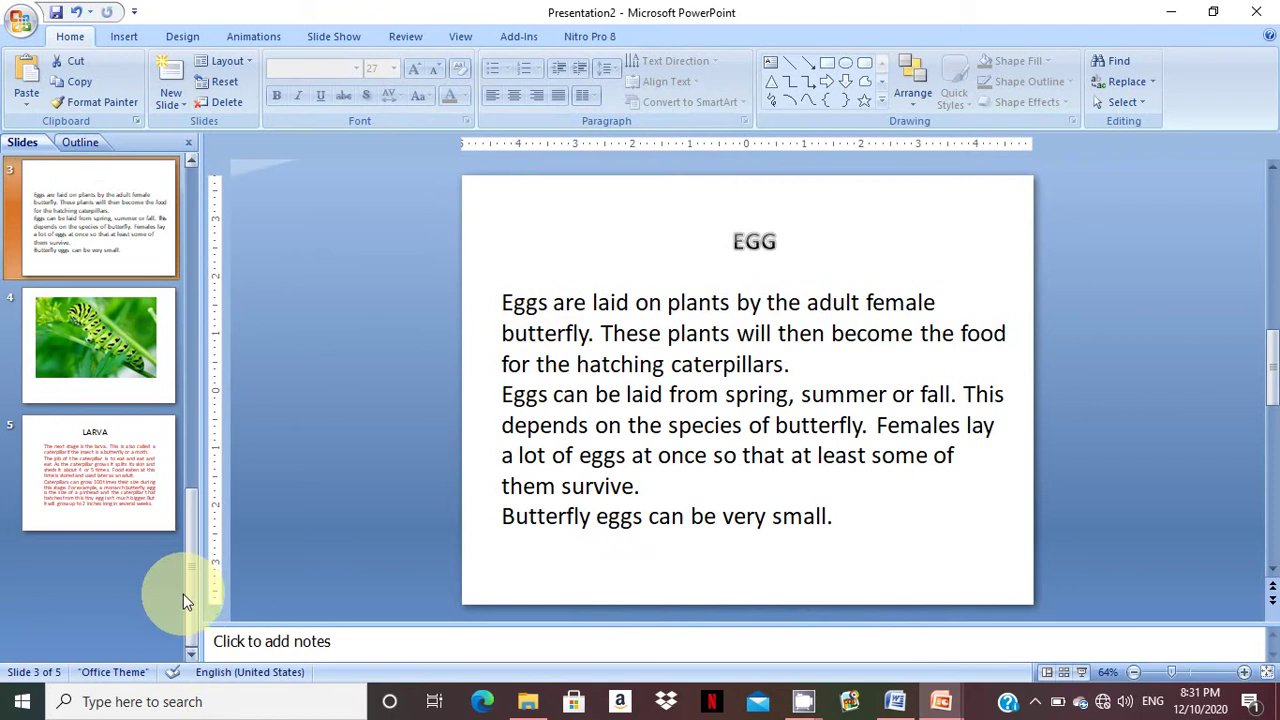
click(135, 484)
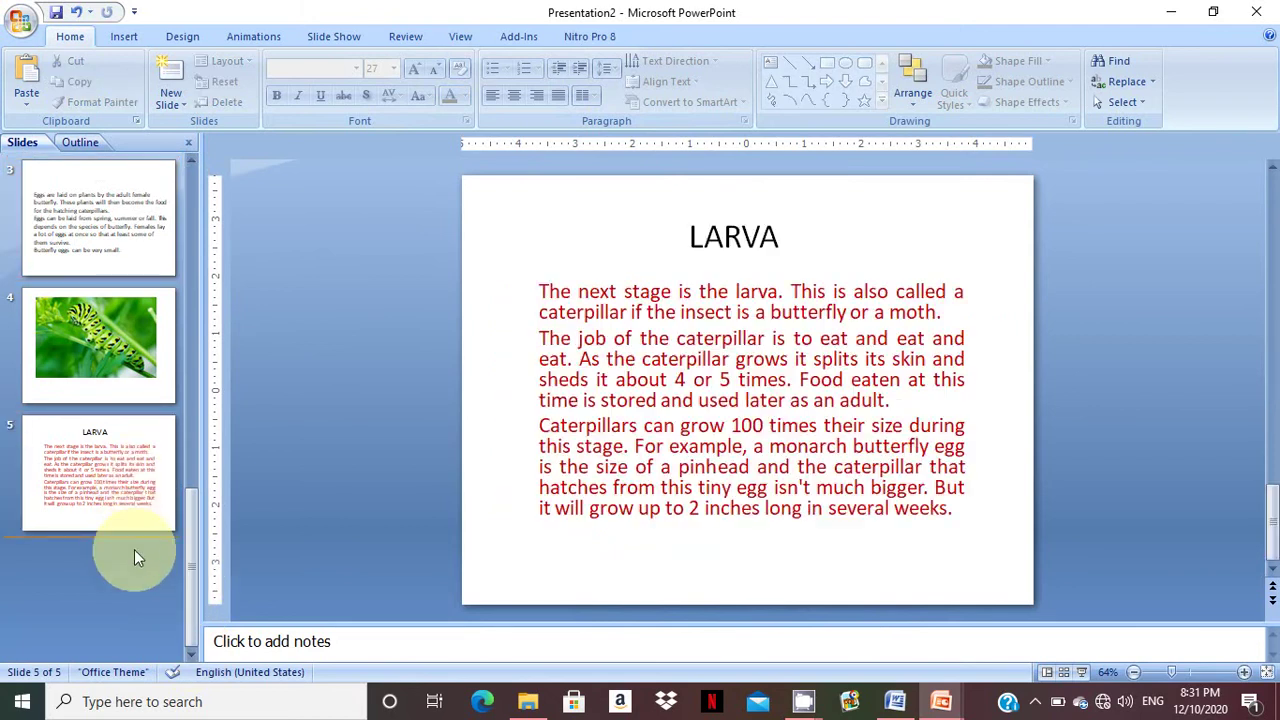
click(166, 95)
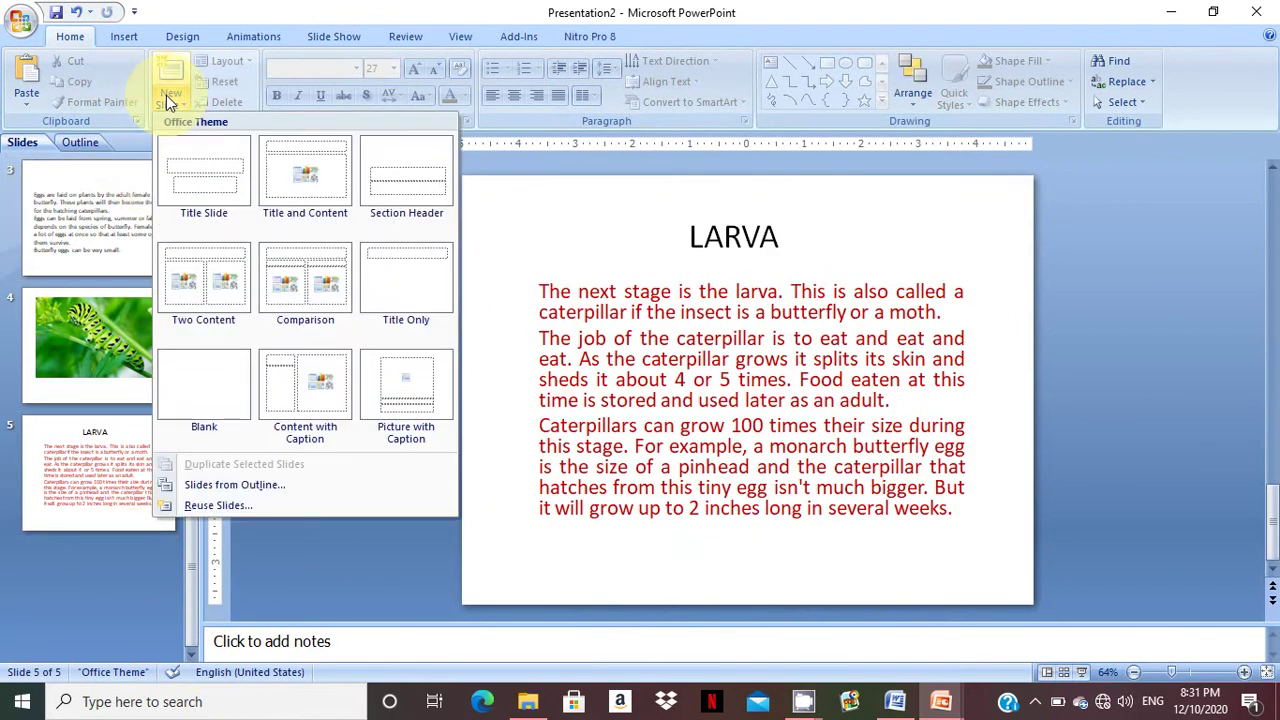
click(212, 357)
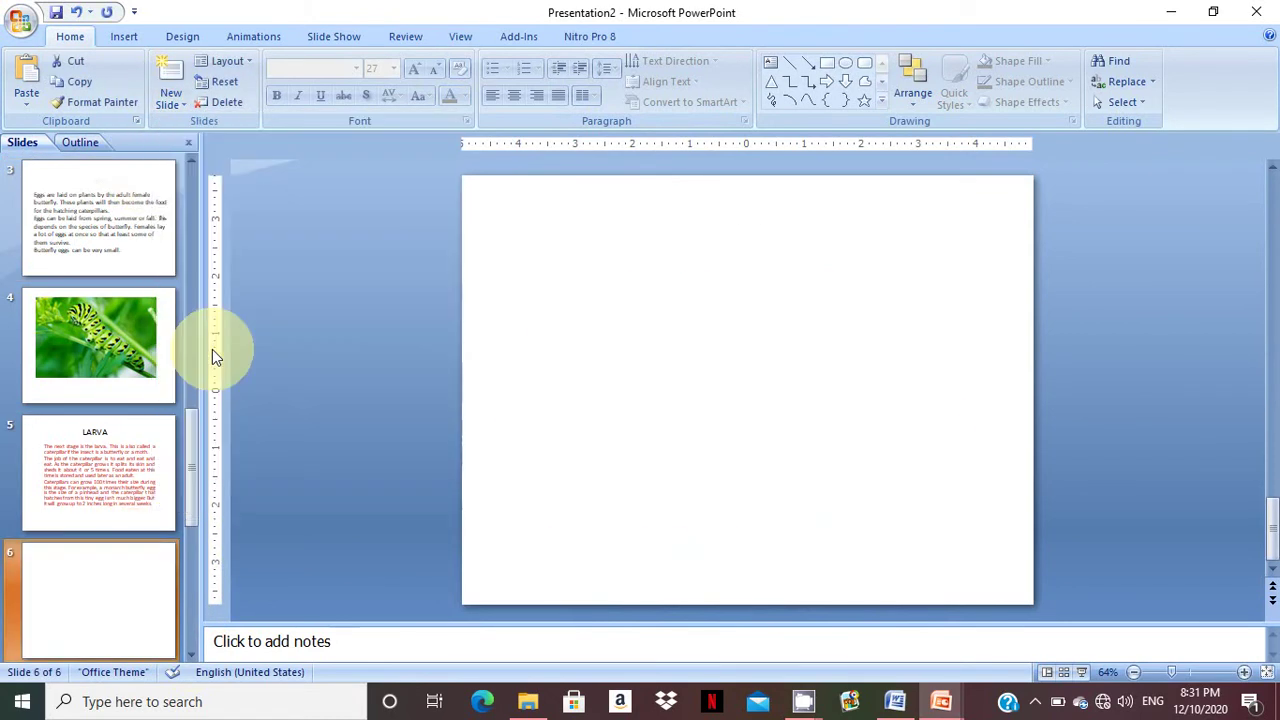
Step: Insert an orange-style WordArt reading 'Thank you' on slide 6
click(145, 38)
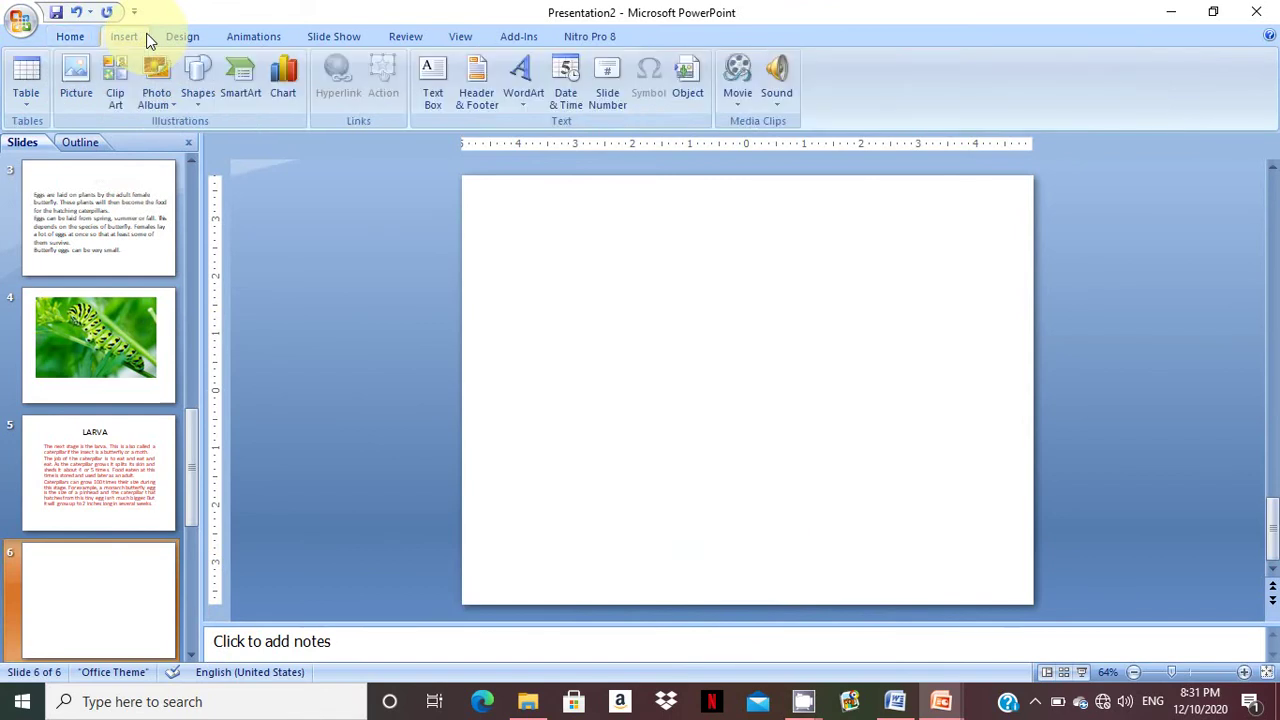
click(543, 95)
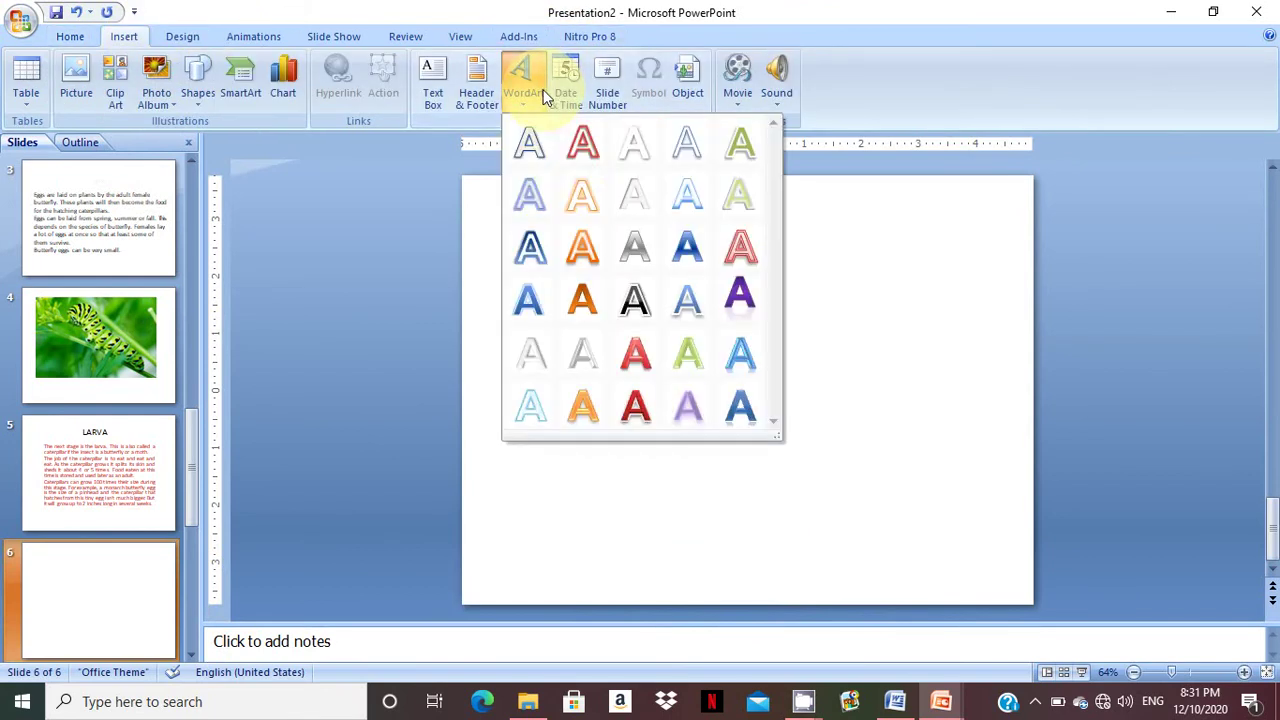
click(594, 299)
text(tha)
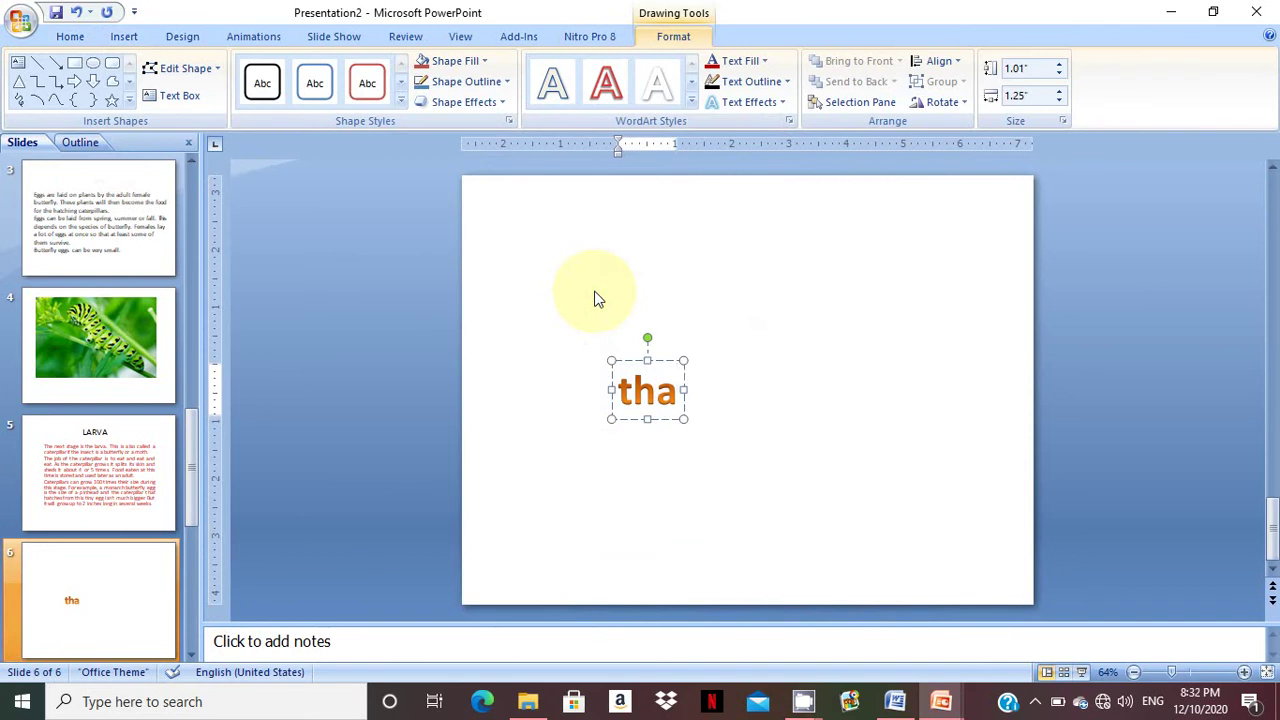
key(BackSpace)
key(BackSpace)
key(BackSpace)
text(han)
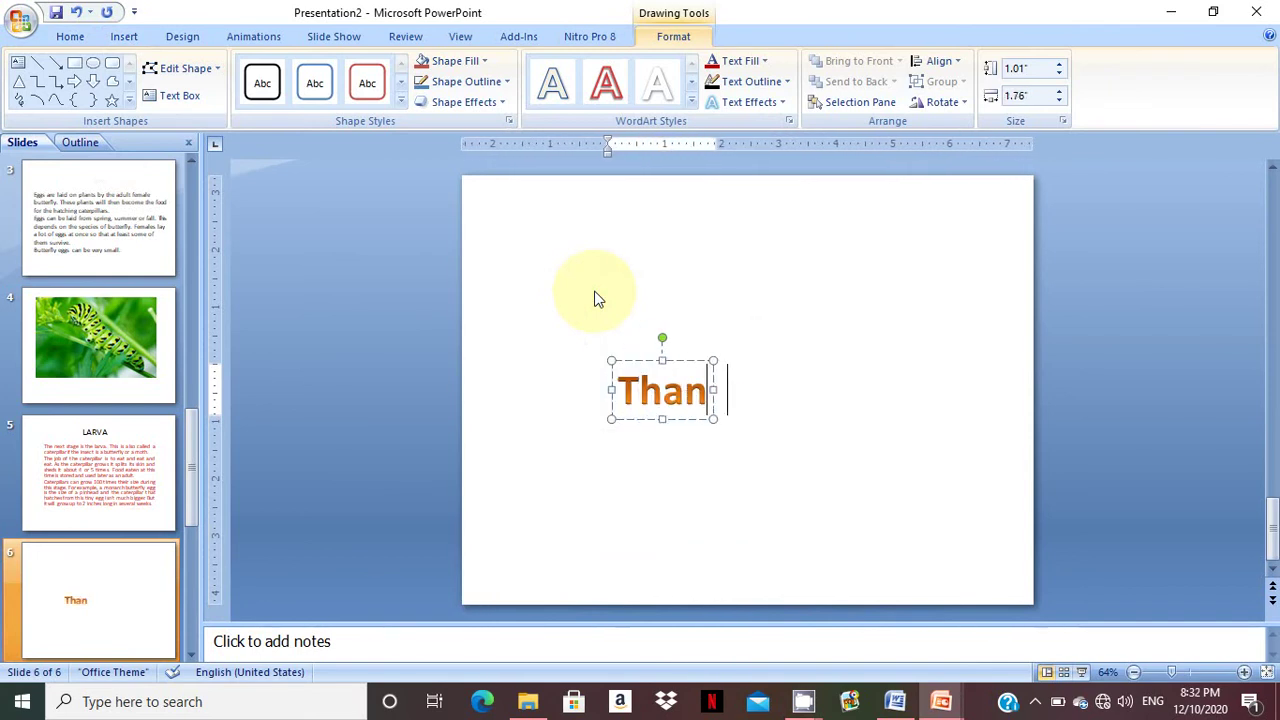
text(k you)
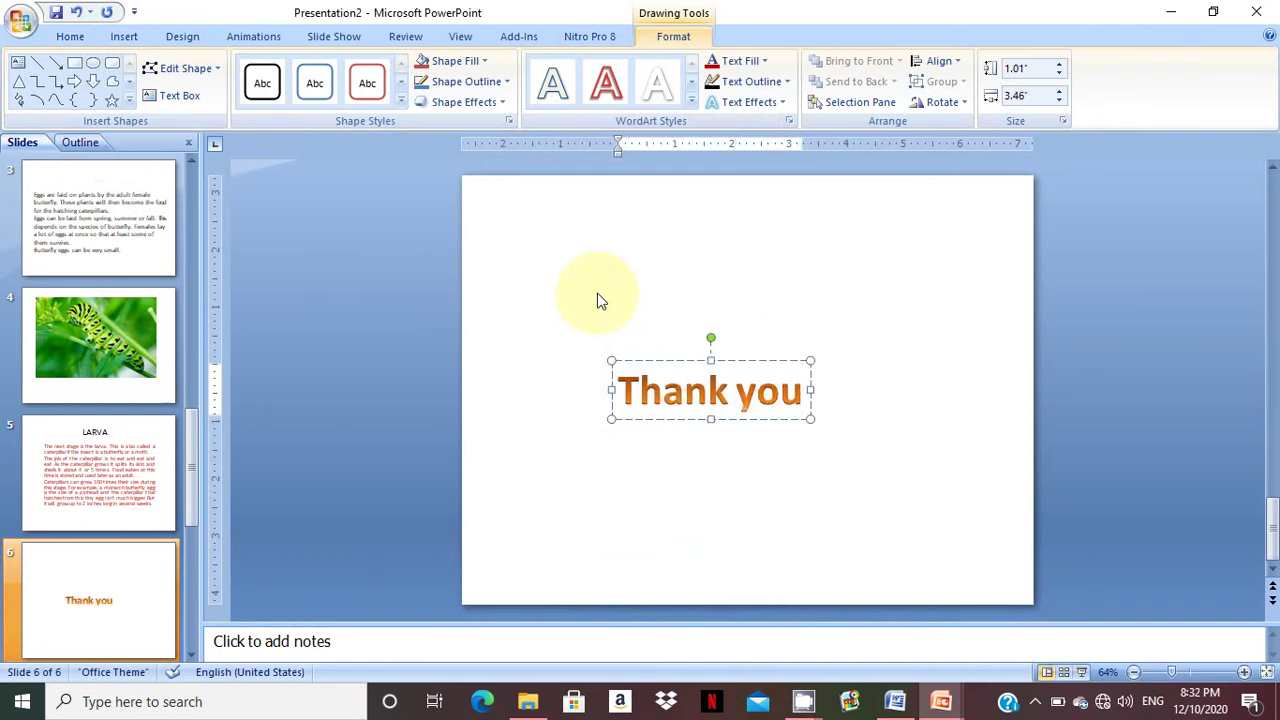
click(597, 297)
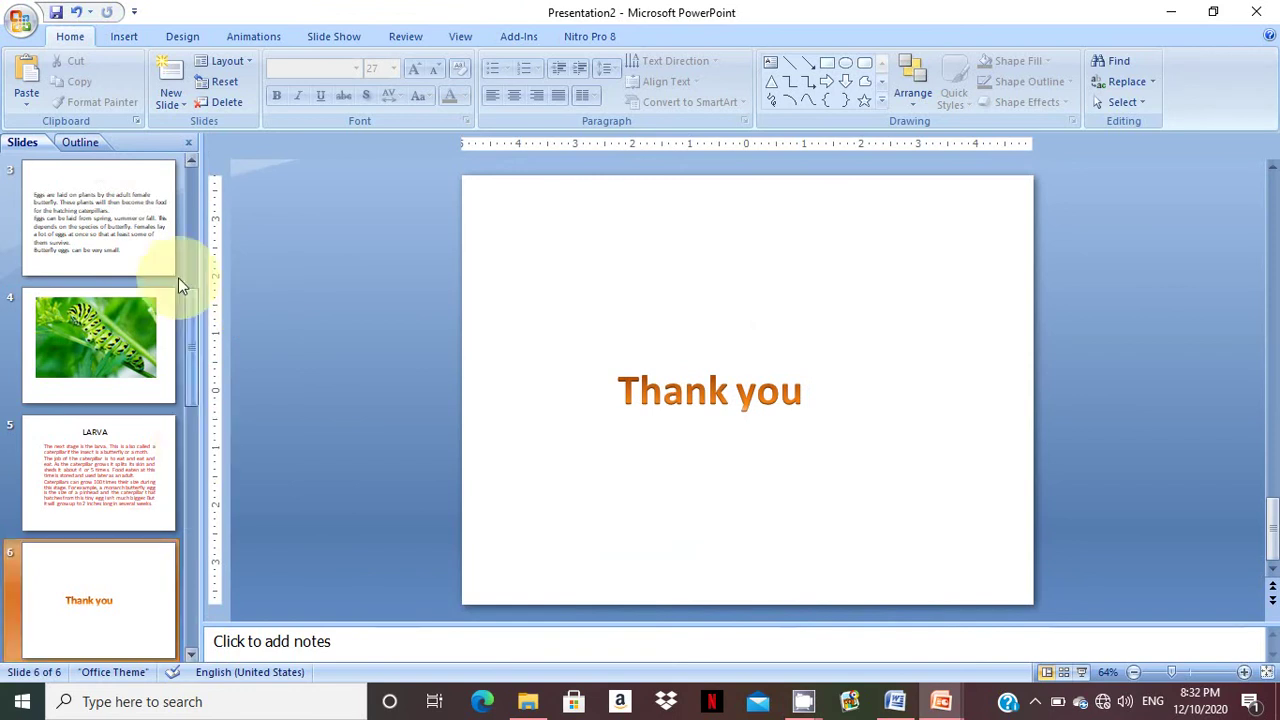
drag(196, 446, 196, 181)
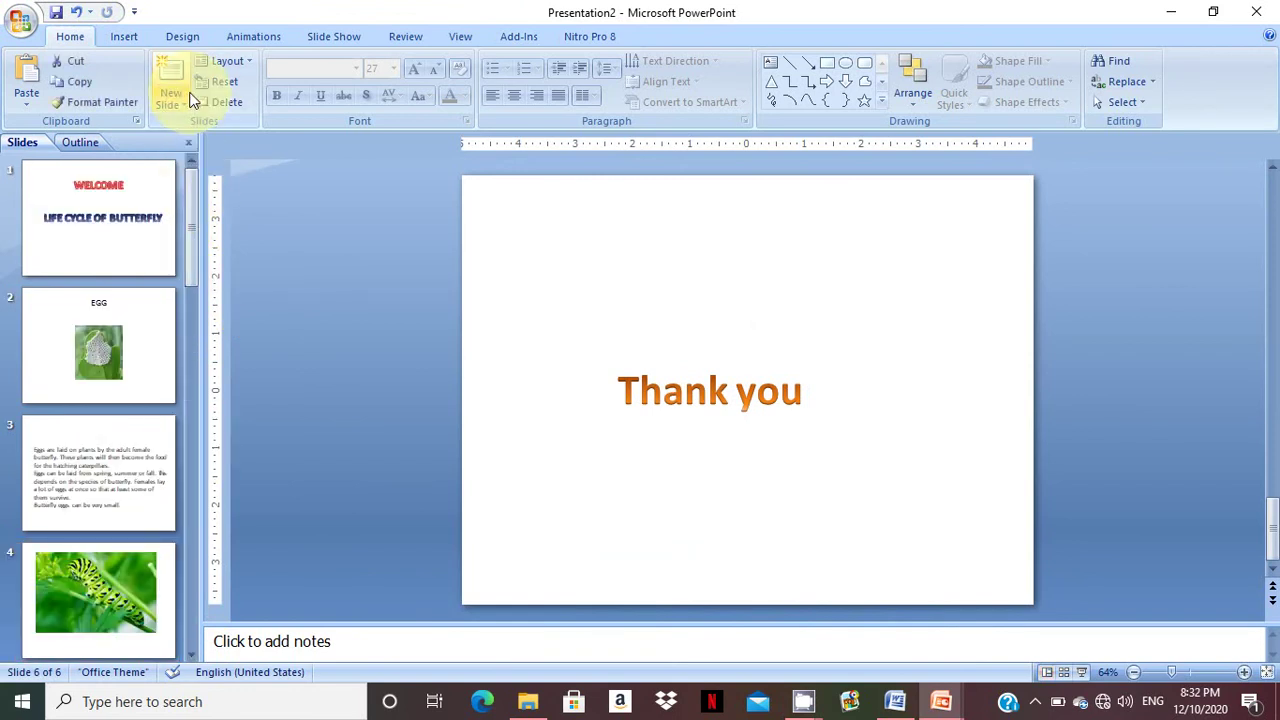
Step: Play the slideshow from the Welcome slide through to Thank you, then end it
click(336, 40)
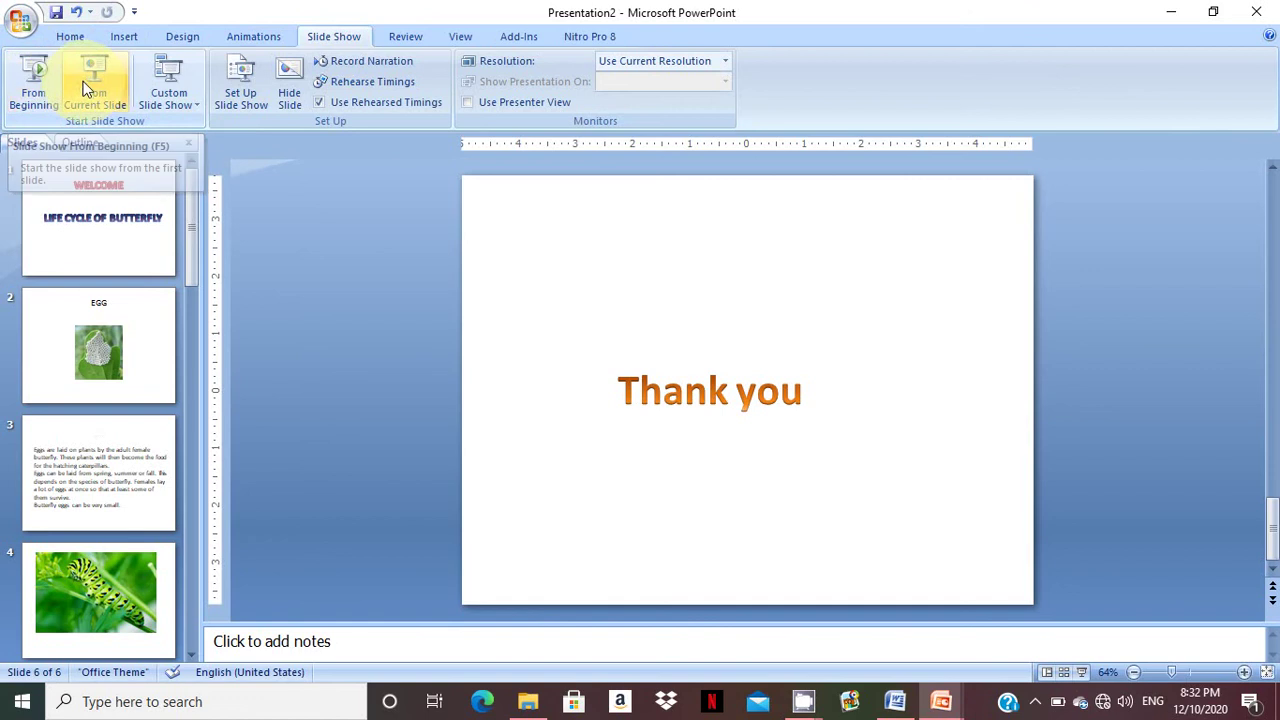
click(121, 440)
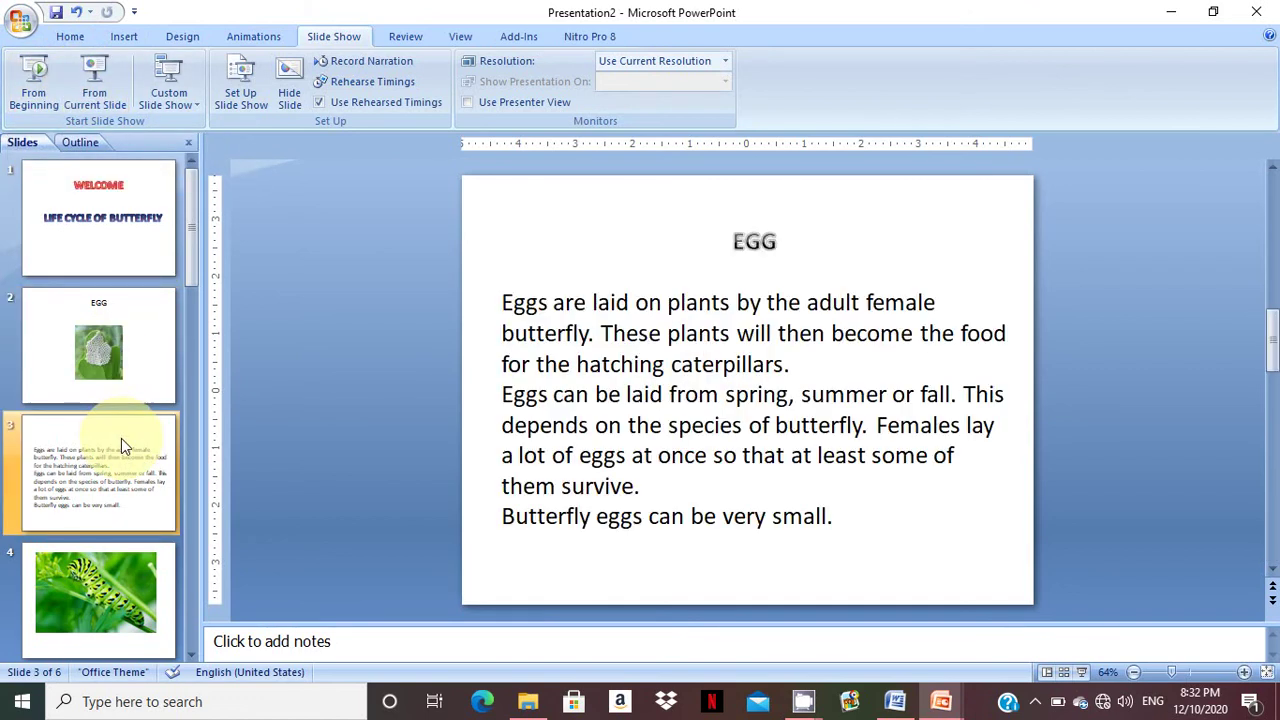
click(40, 107)
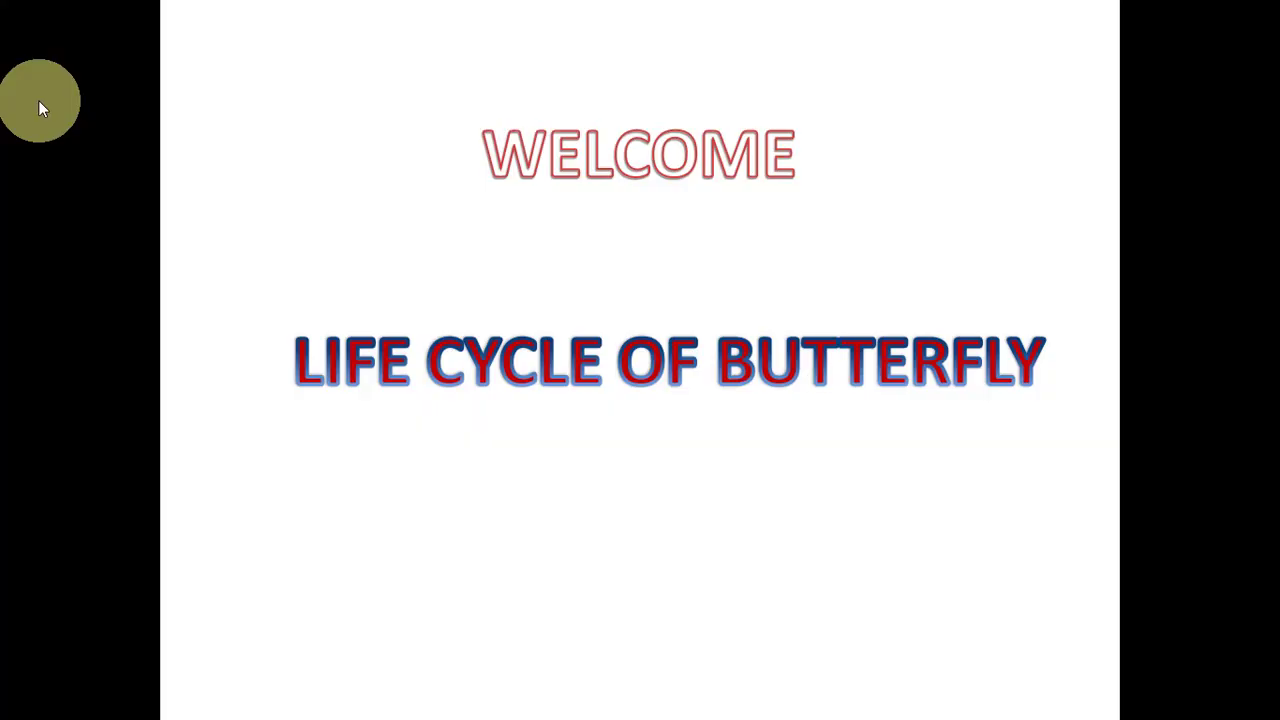
click(40, 107)
click(40, 107)
click(40, 107)
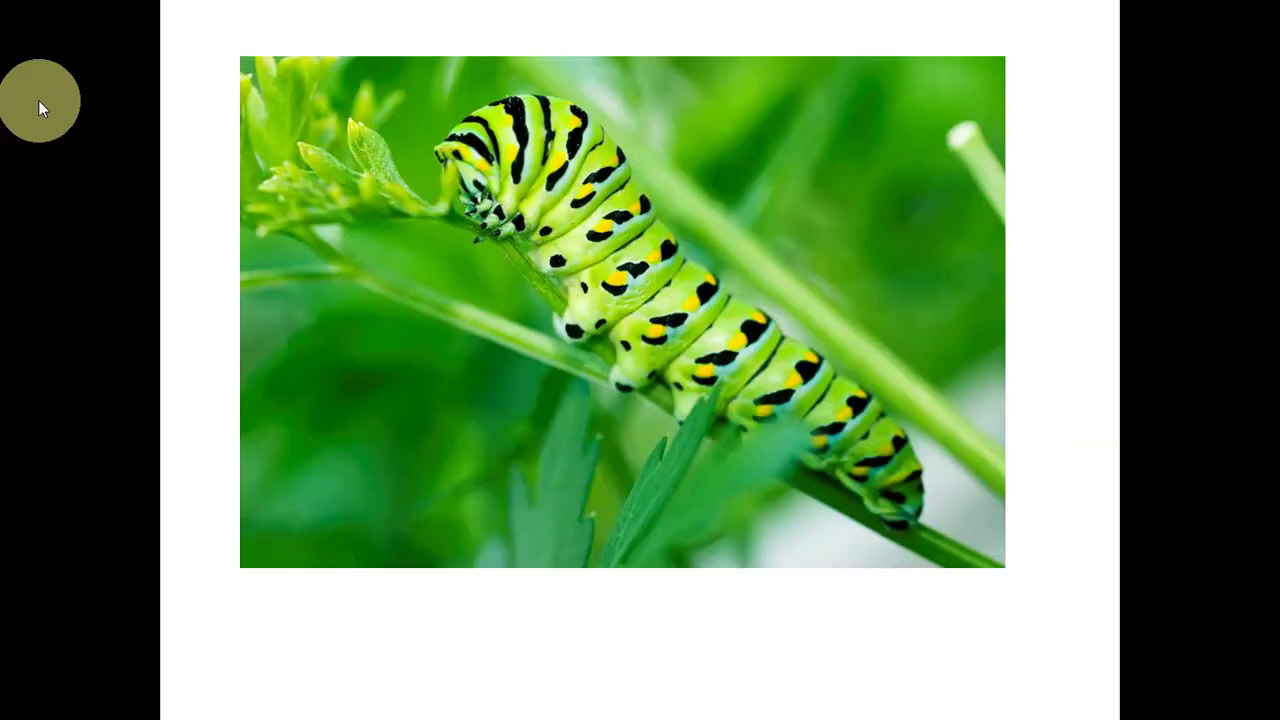
click(40, 105)
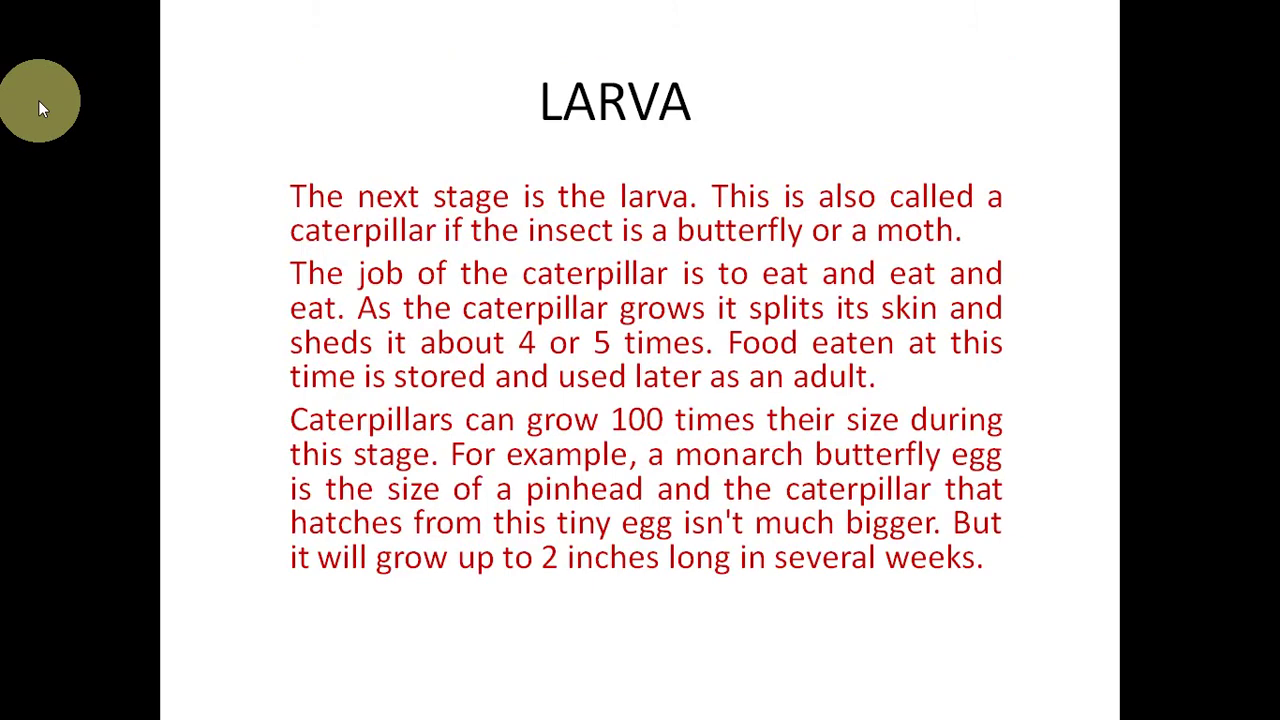
click(38, 100)
key(Escape)
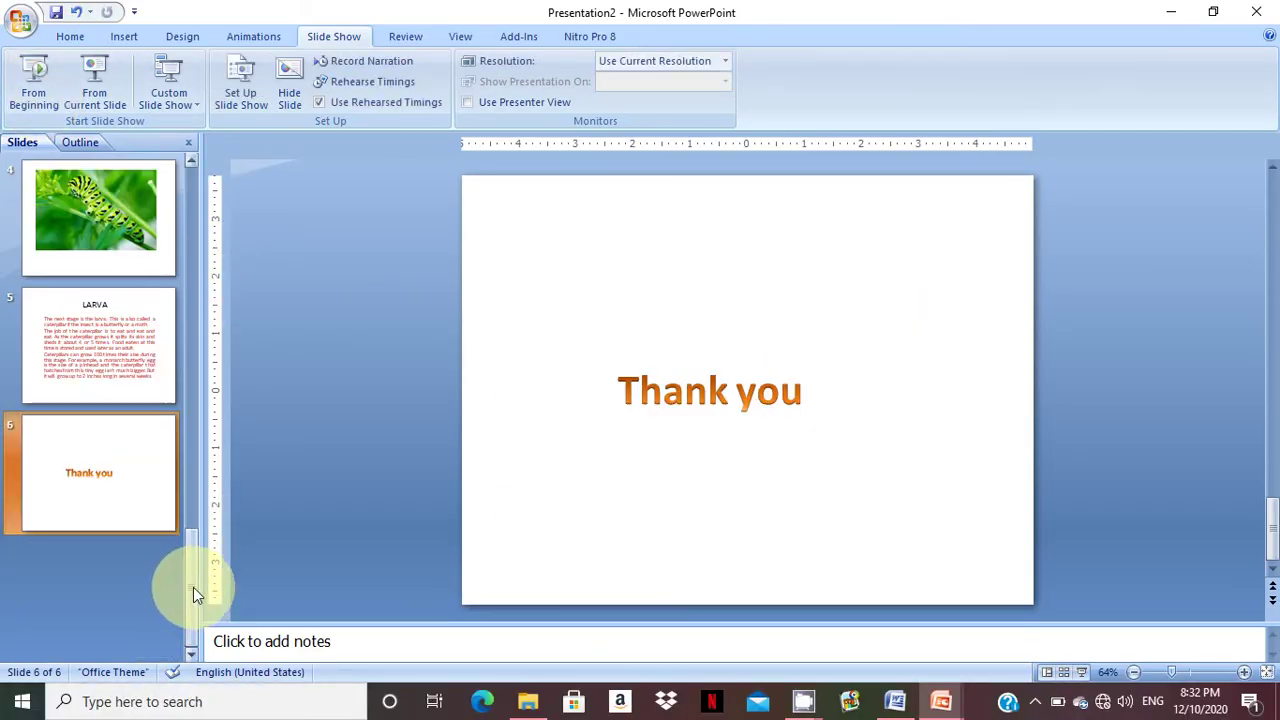
Step: Select the WELCOME title slide and apply the Trek theme from the Themes gallery
drag(193, 587, 196, 262)
click(125, 215)
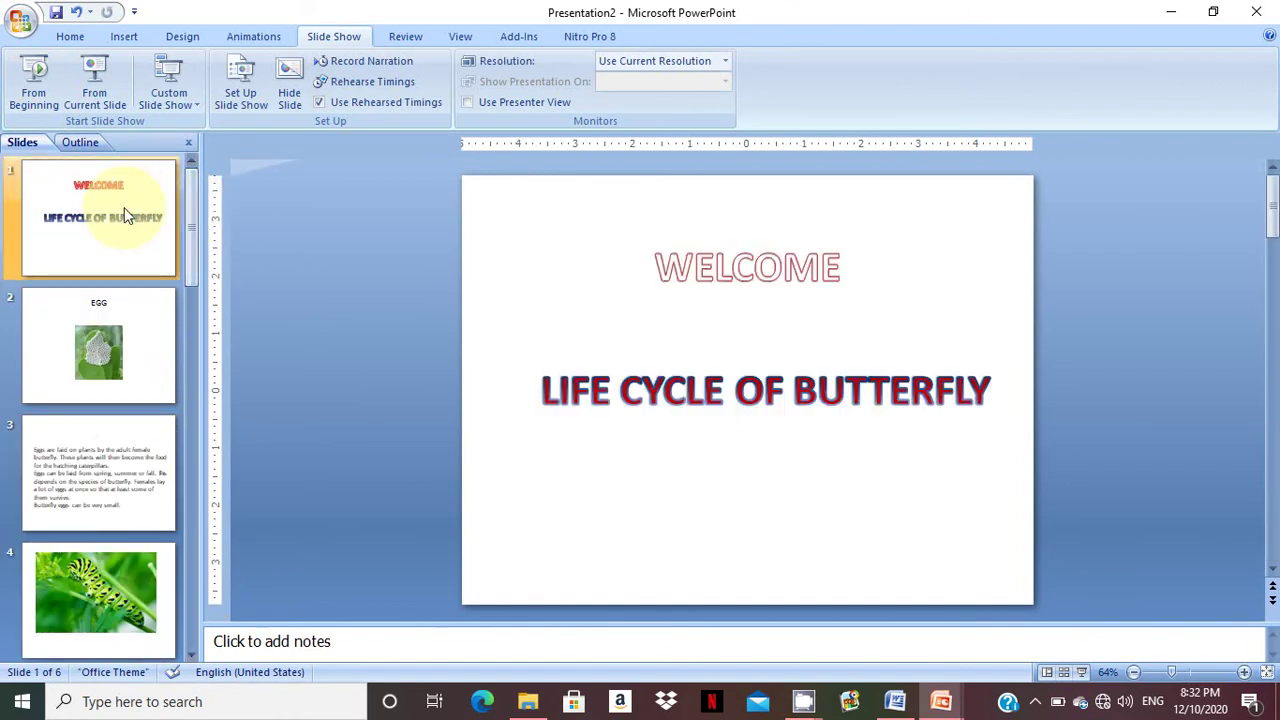
click(182, 37)
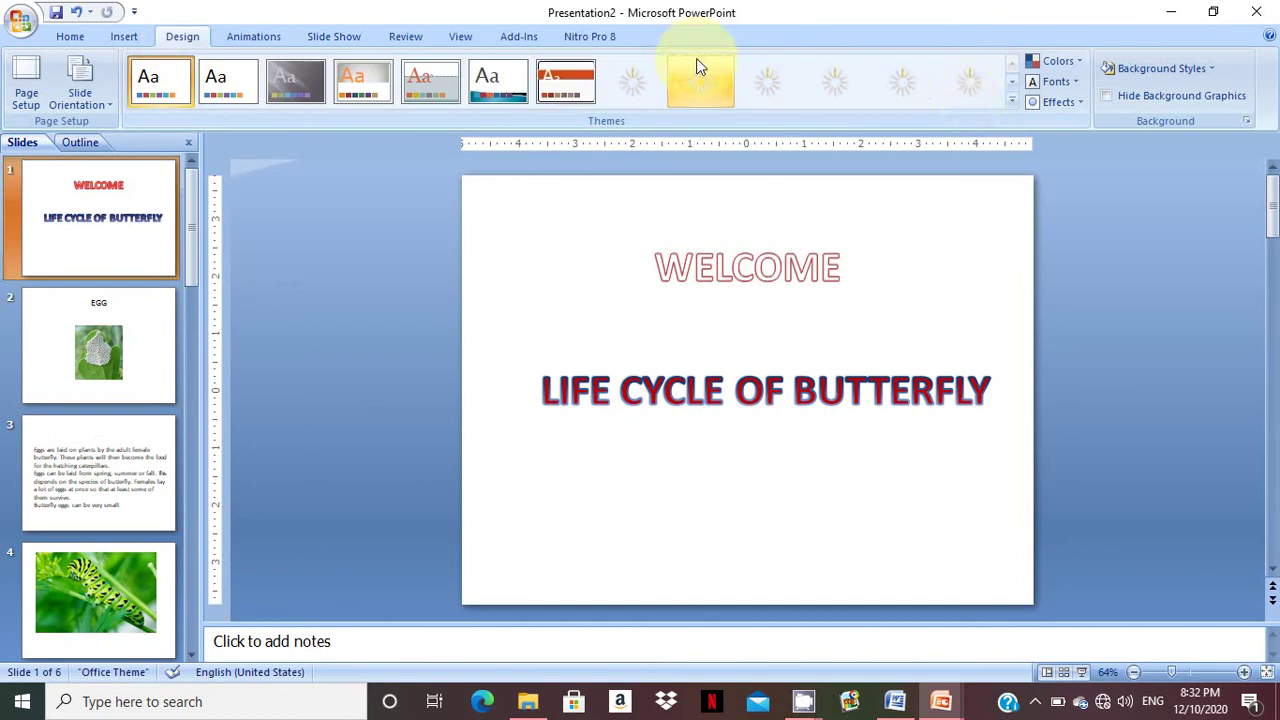
click(1012, 101)
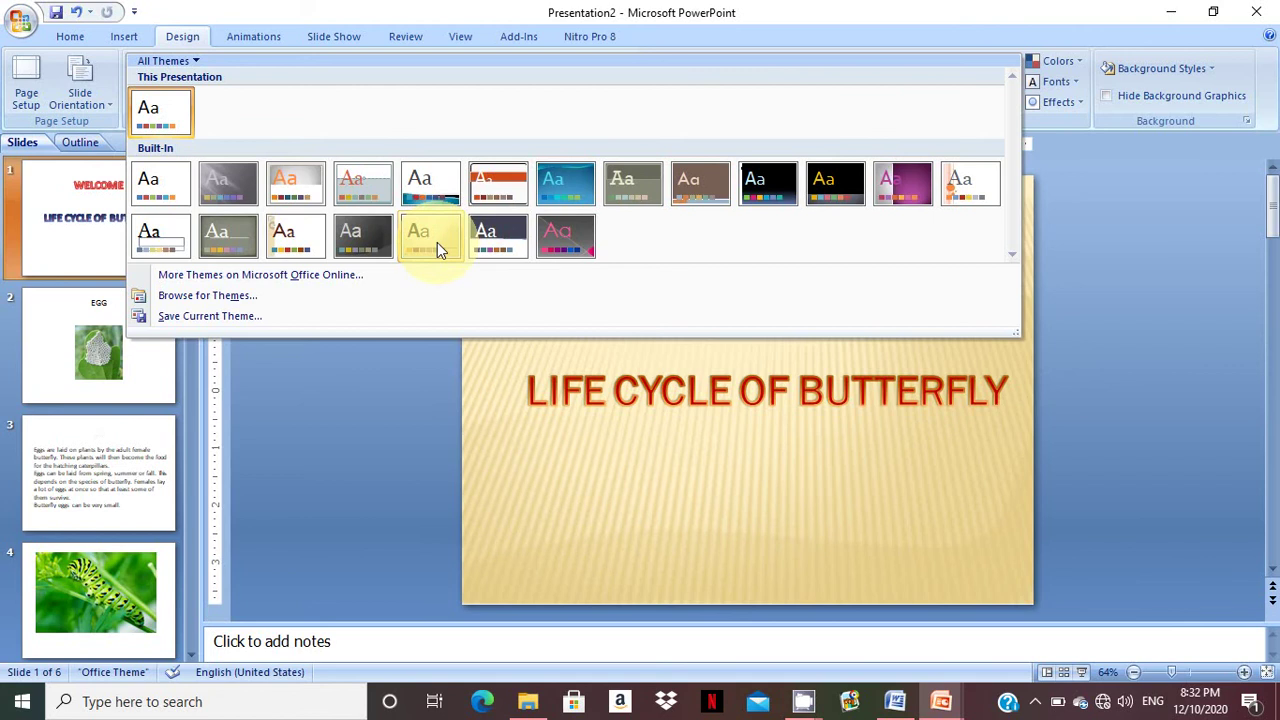
click(437, 242)
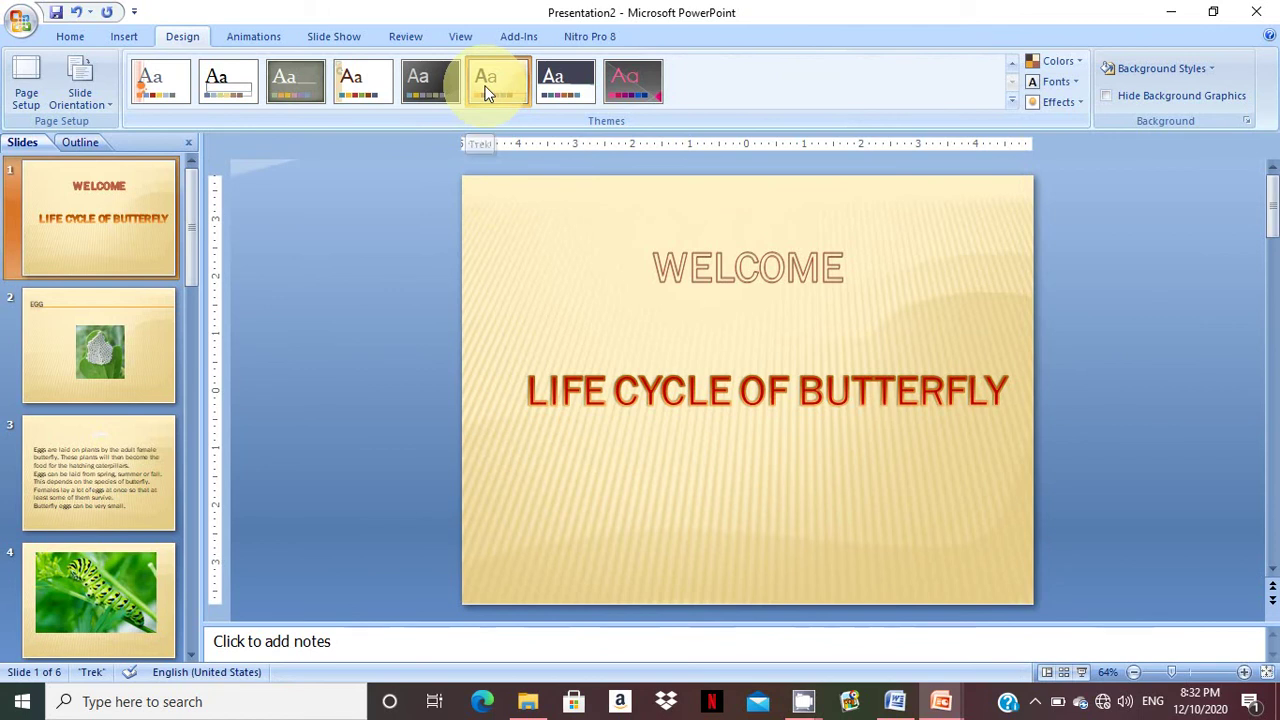
Step: Undo Trek and apply the Concourse theme to the WELCOME slide only
click(76, 12)
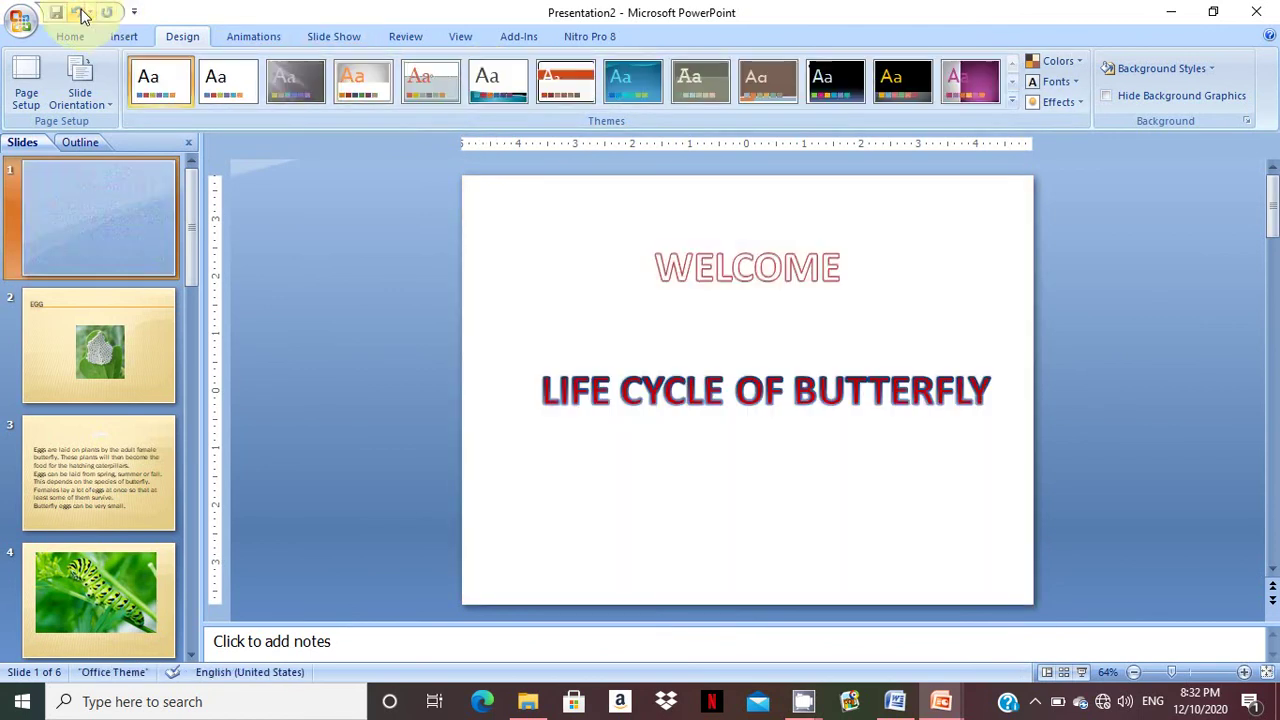
right_click(493, 71)
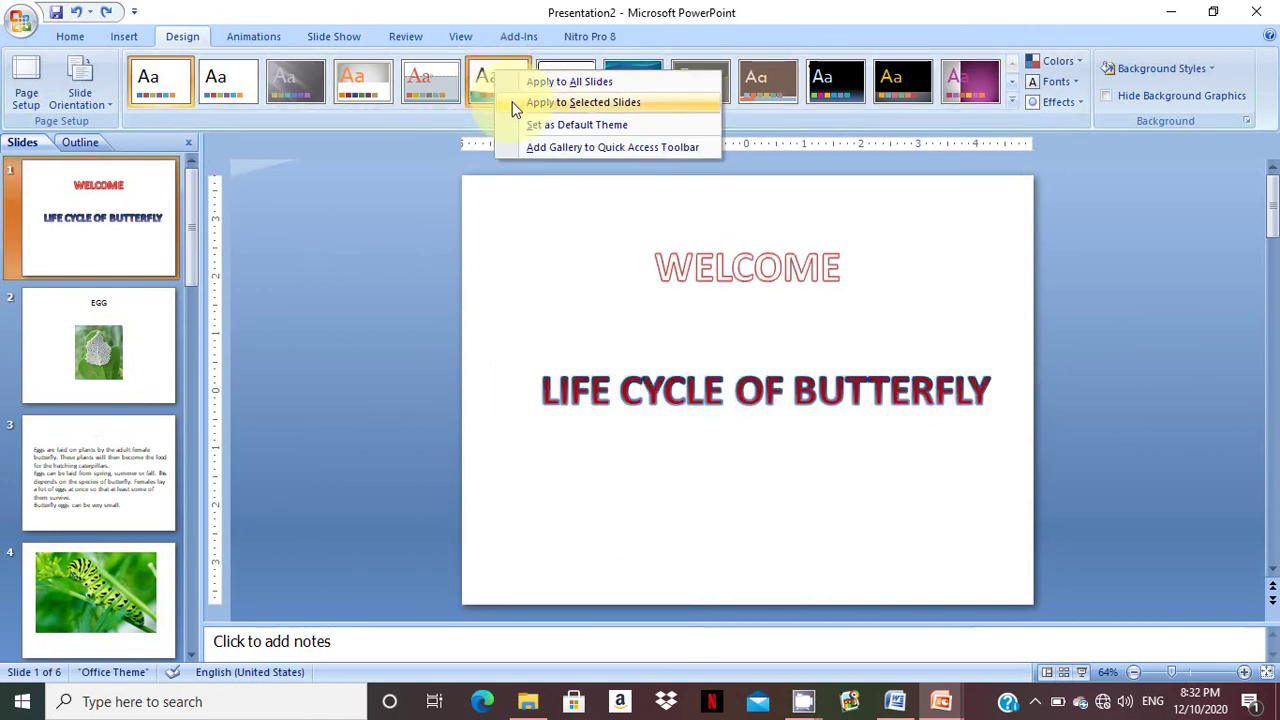
click(583, 102)
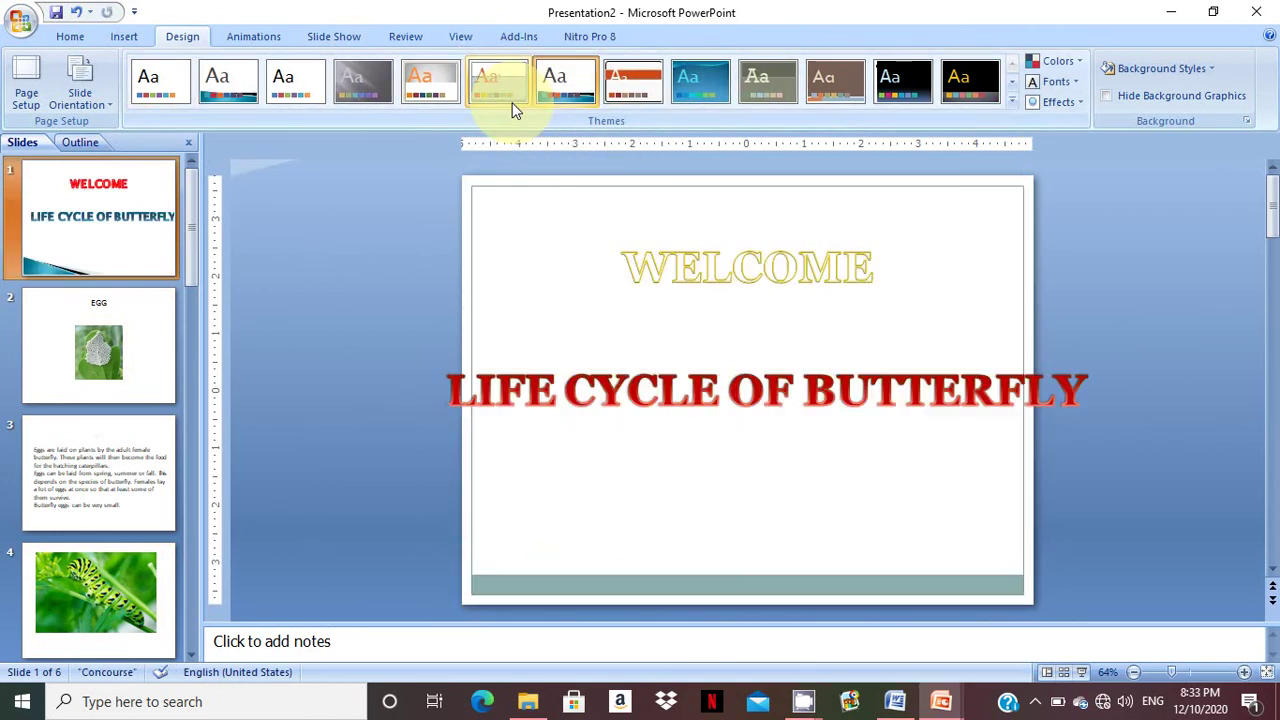
click(653, 402)
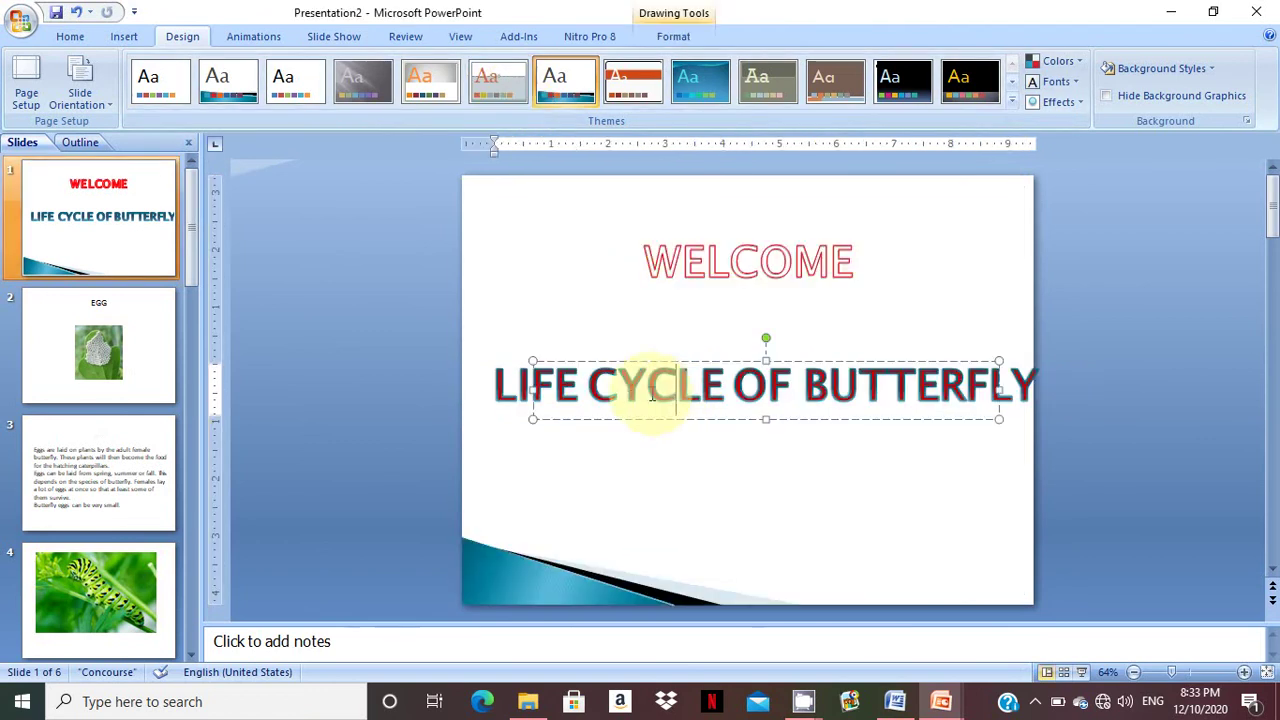
Step: Apply the Flow theme to slide 2, the EGG photo slide, only
click(107, 374)
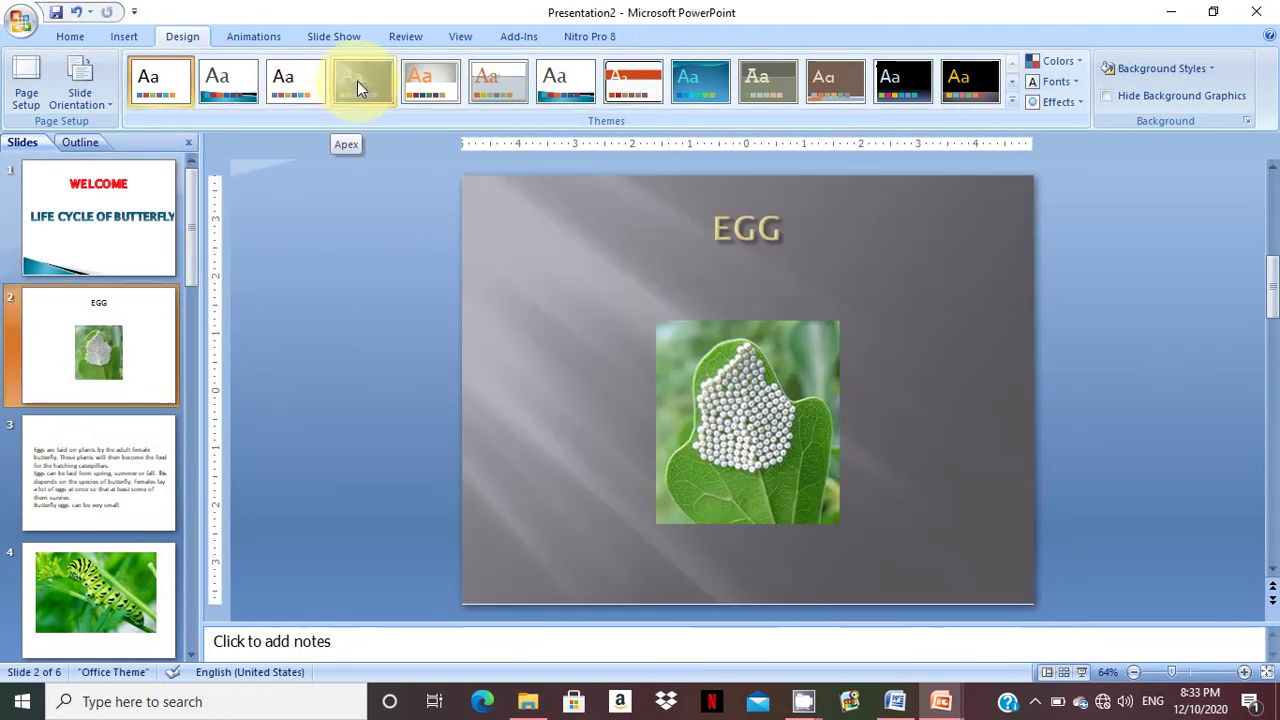
right_click(357, 81)
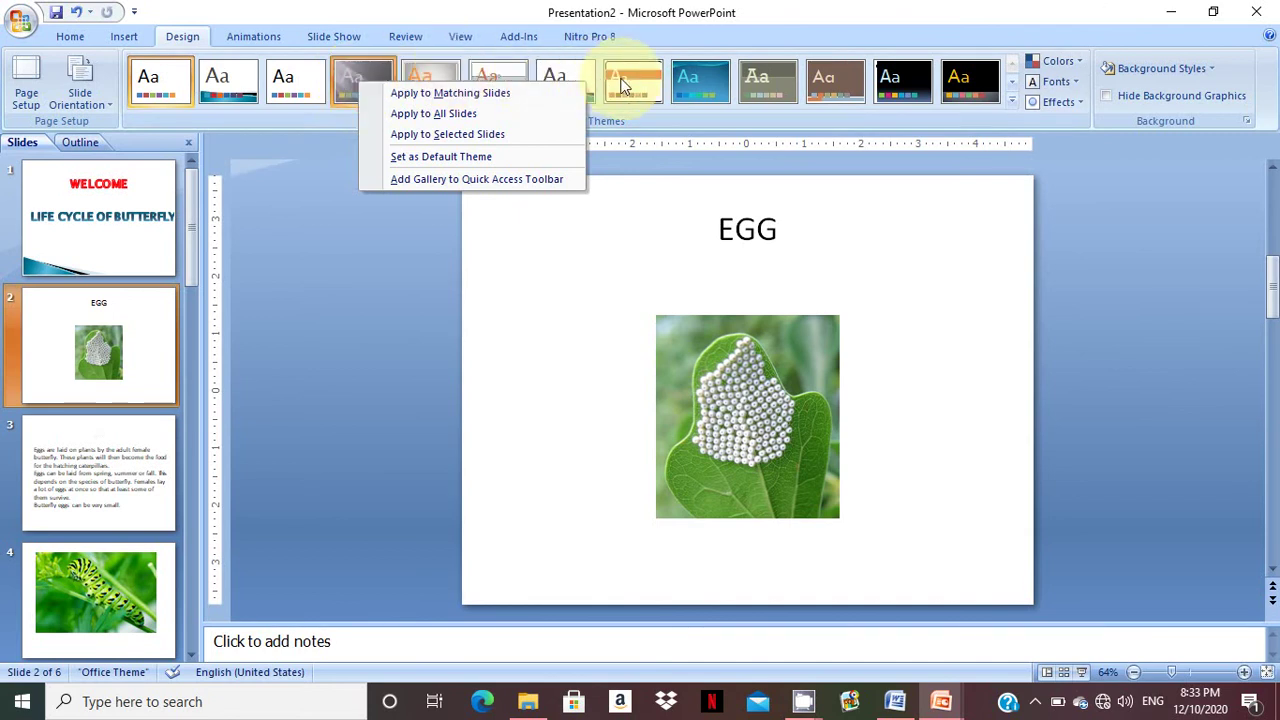
click(700, 75)
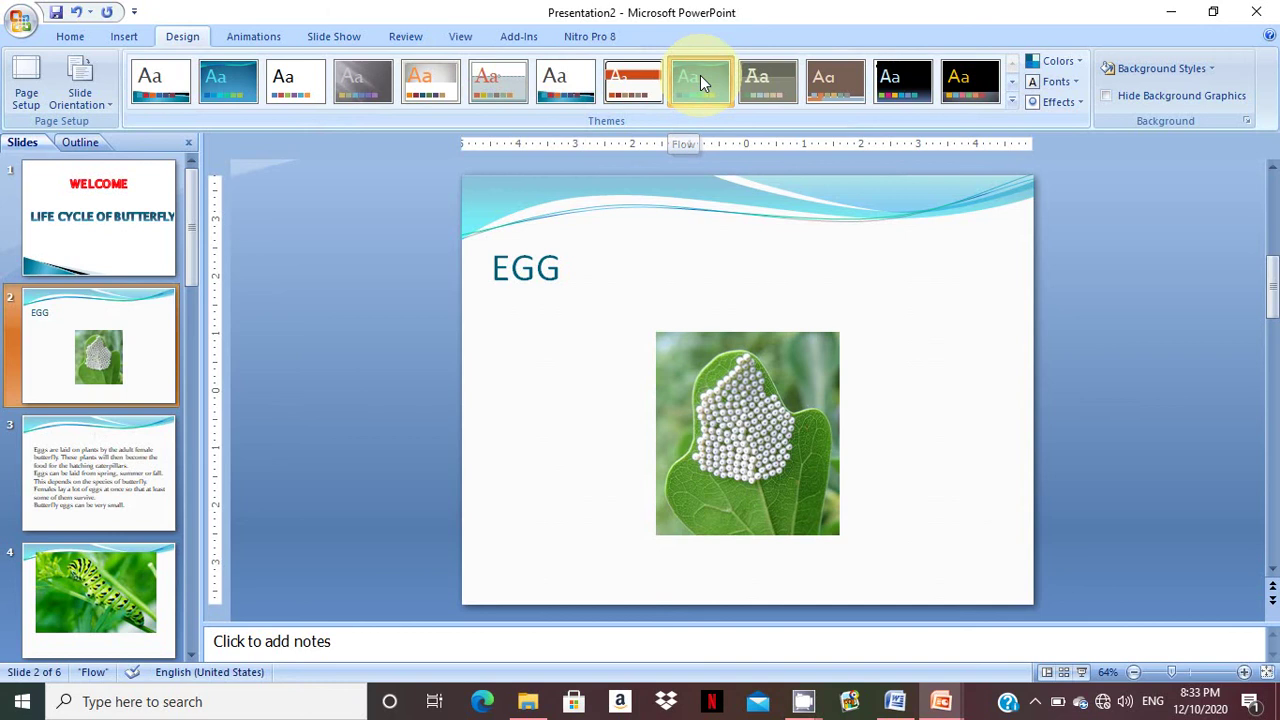
key(ctrl+z)
right_click(700, 75)
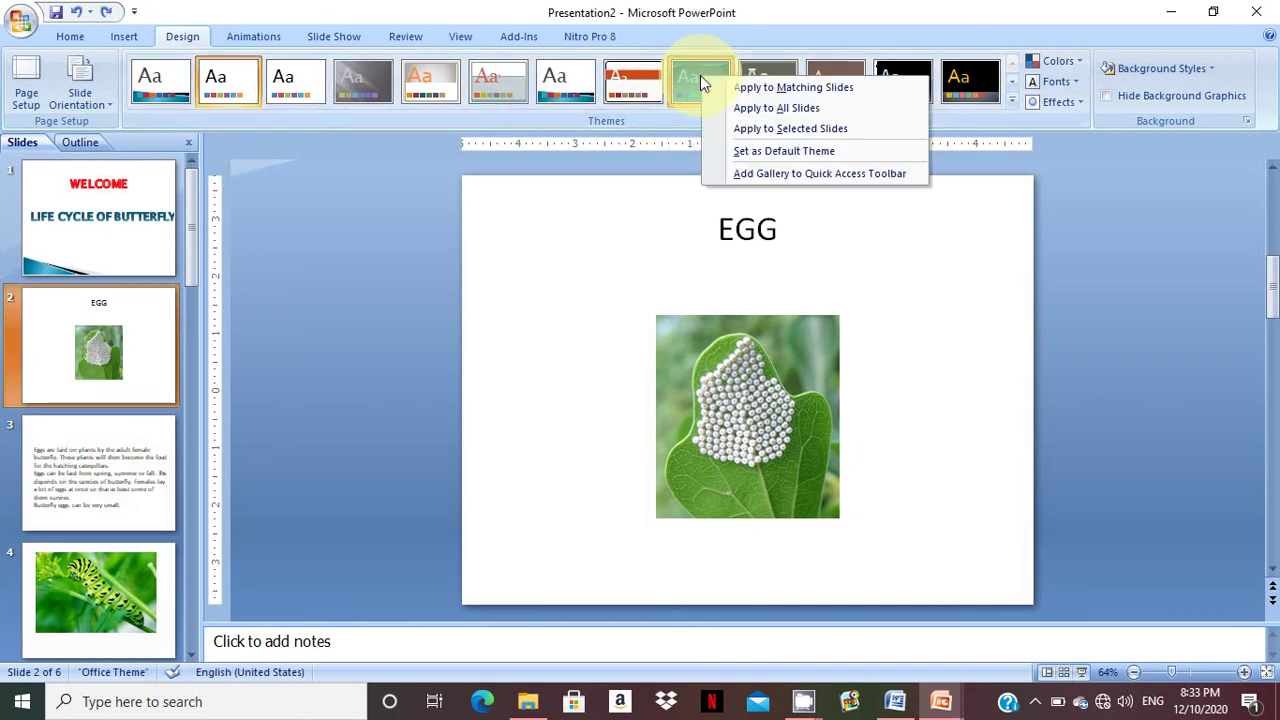
click(727, 128)
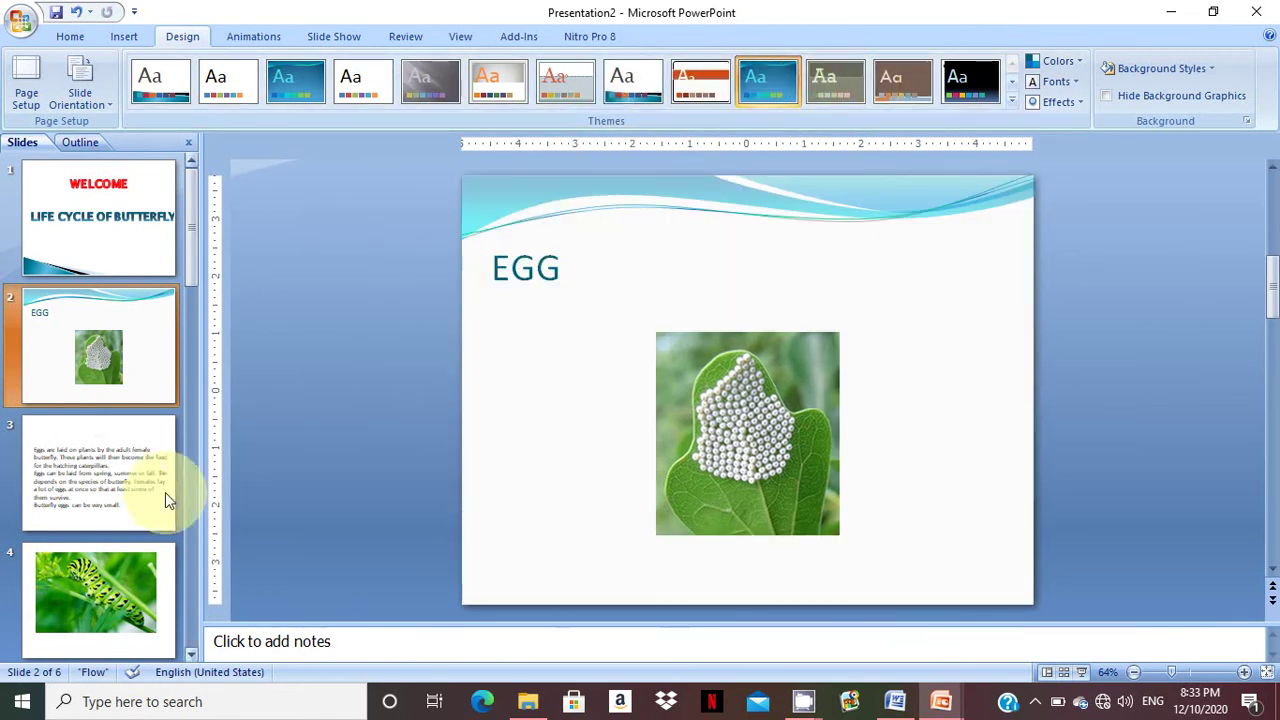
Step: Apply the dark Metro theme to slide 3, the EGG text slide, only
click(138, 482)
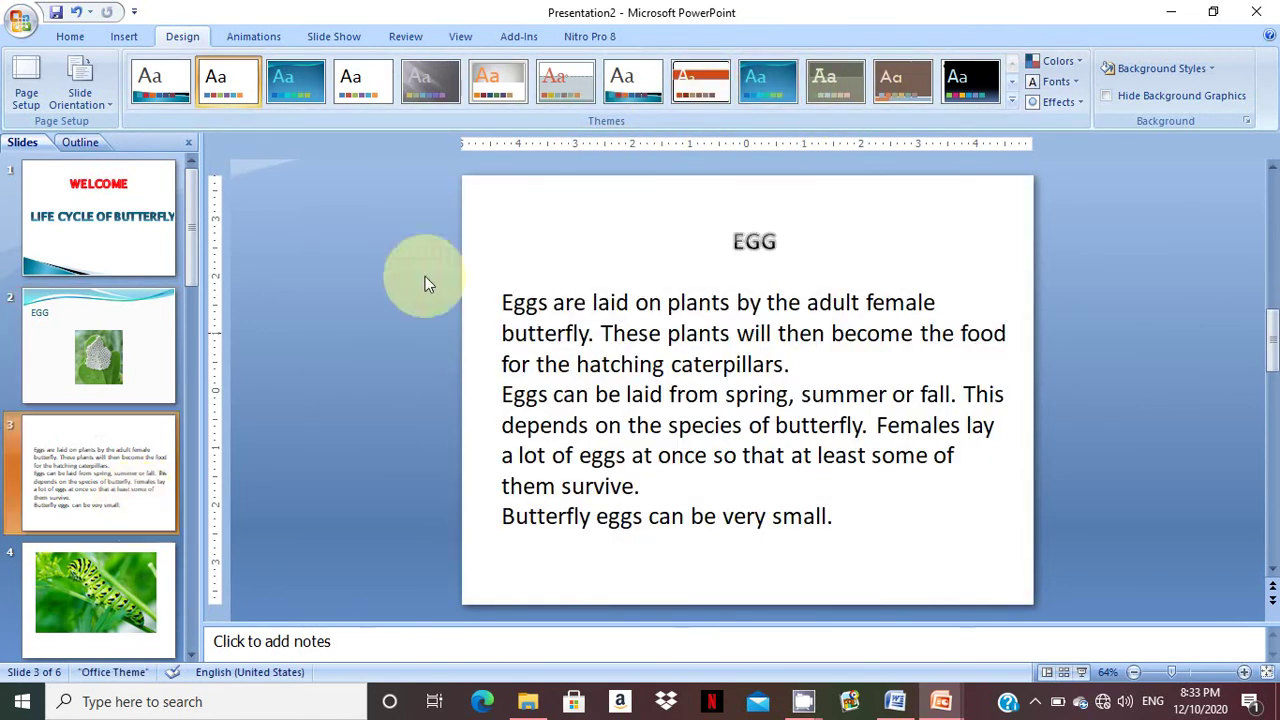
right_click(966, 62)
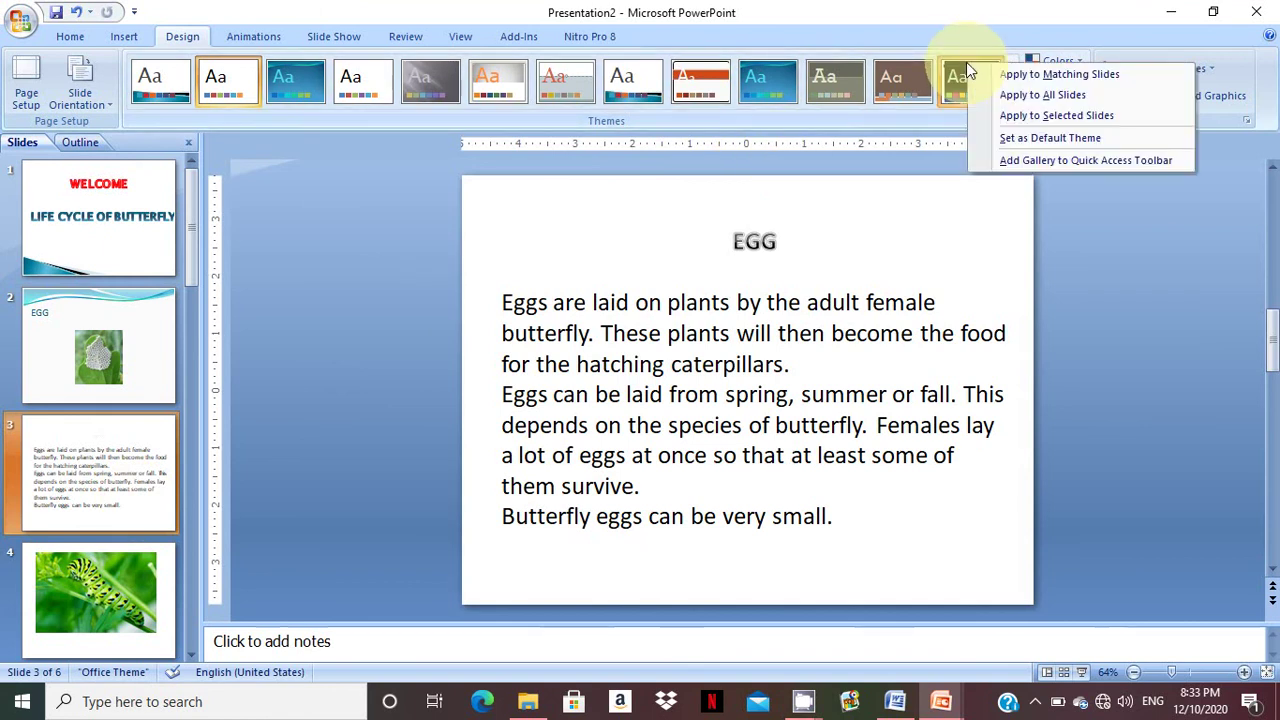
click(997, 114)
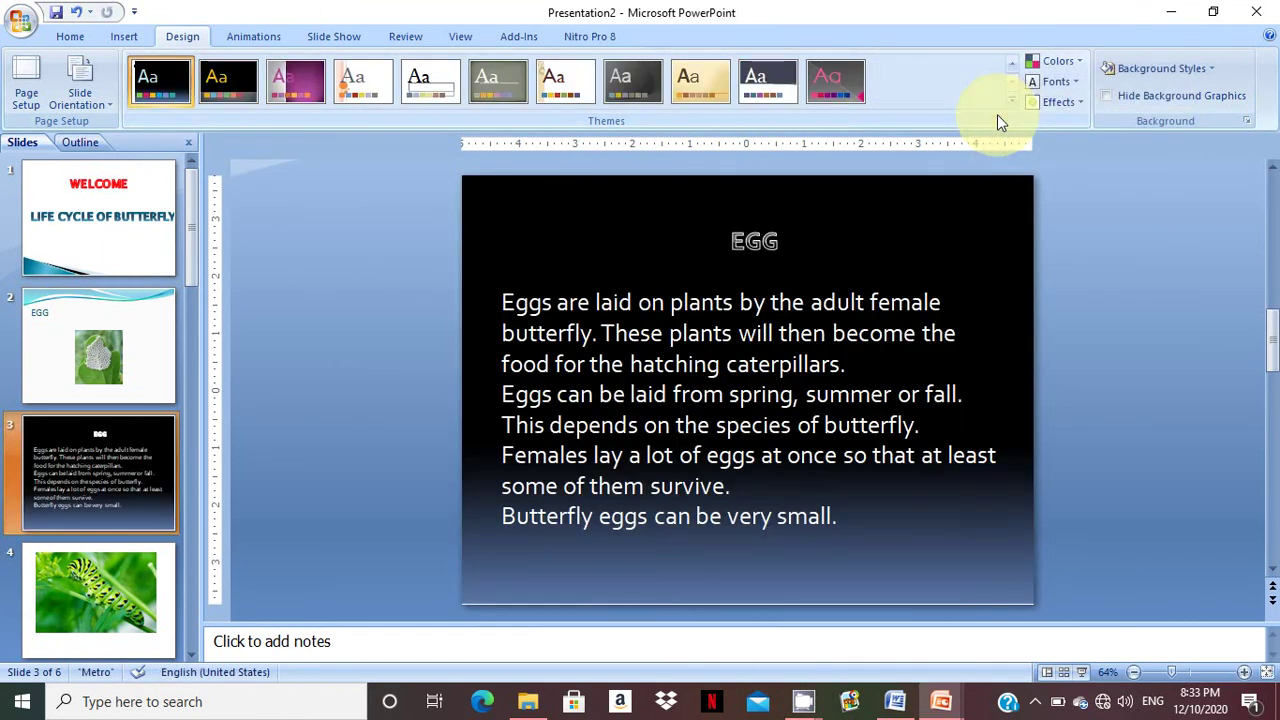
click(334, 40)
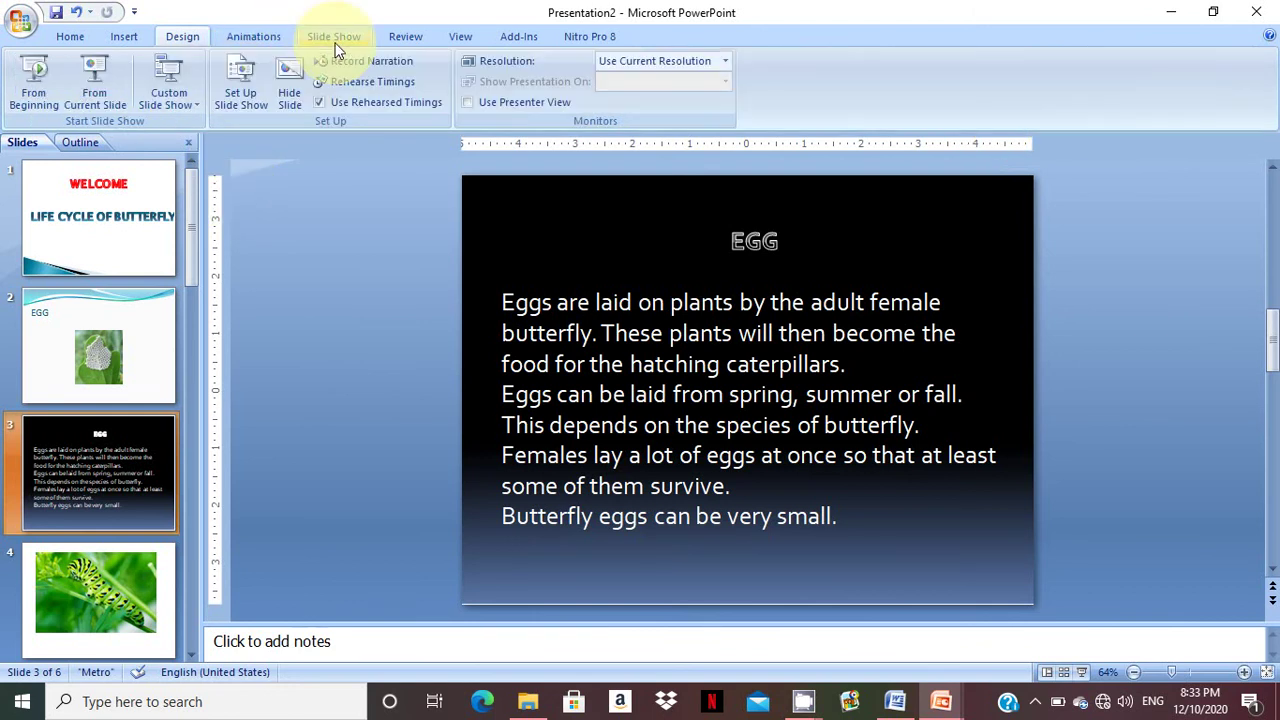
Step: Play the slideshow from WELCOME through the EGG and caterpillar slides to LARVA, then end it
click(42, 99)
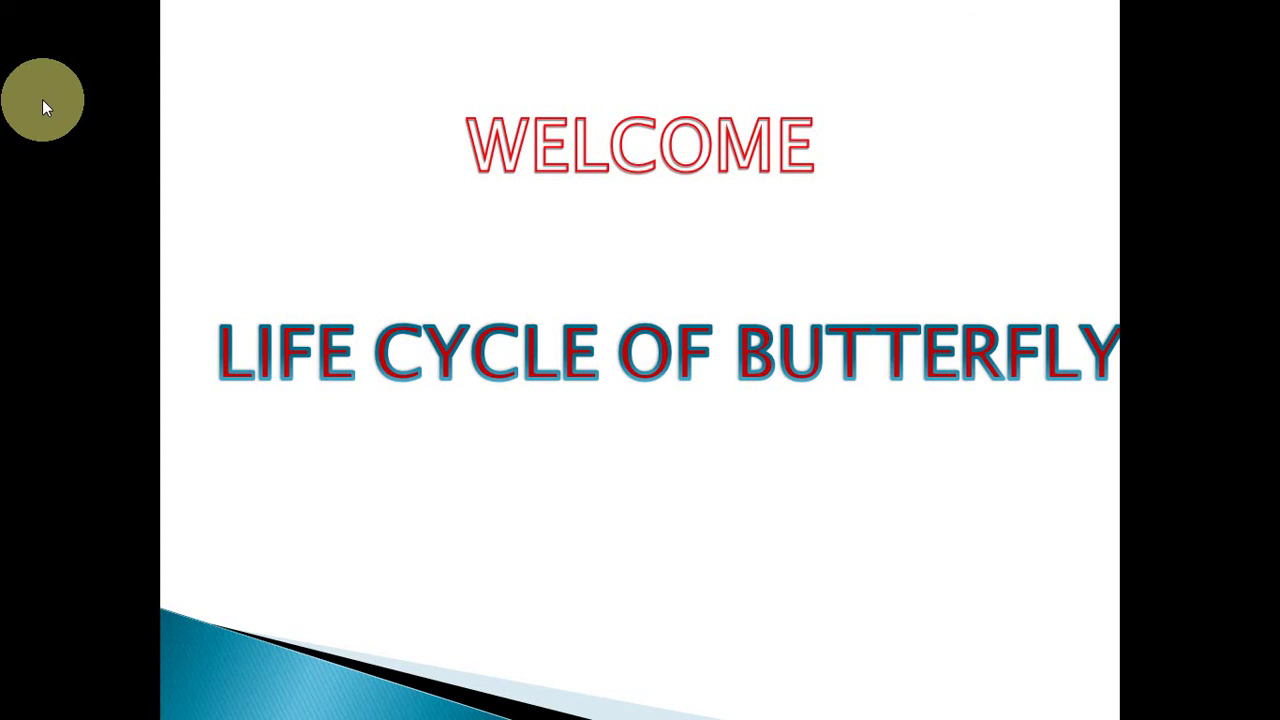
click(42, 99)
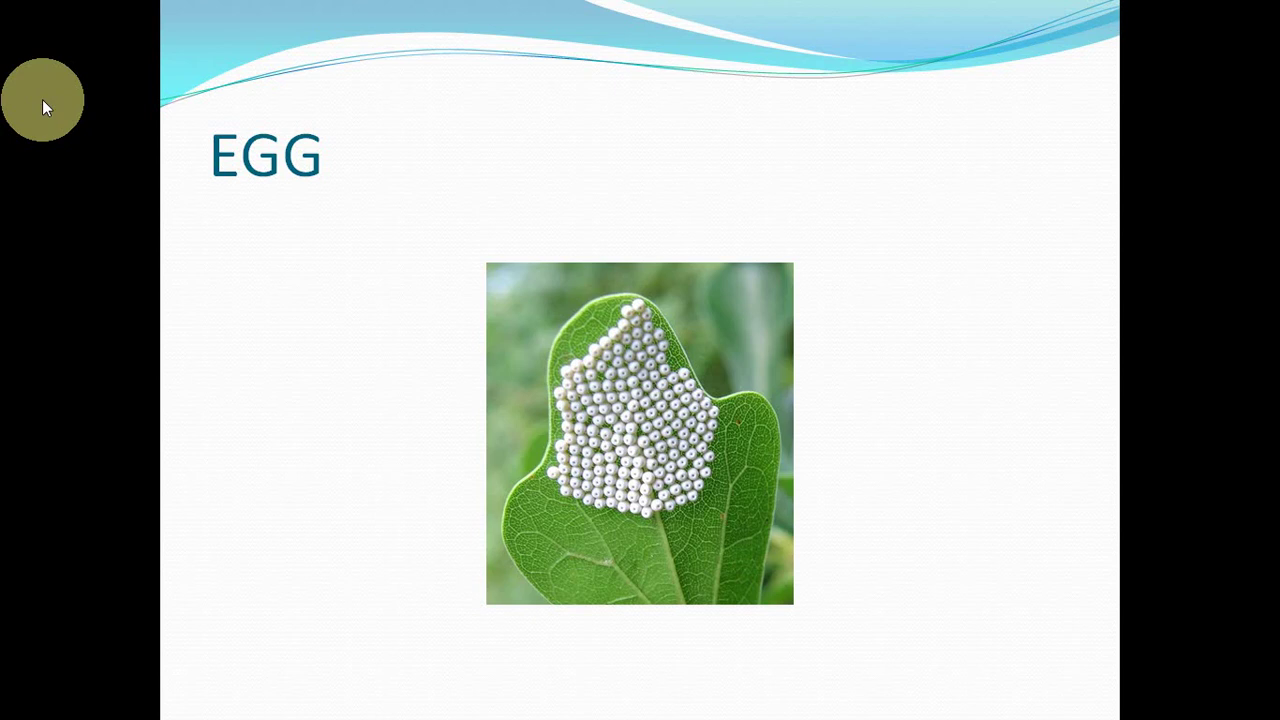
click(42, 99)
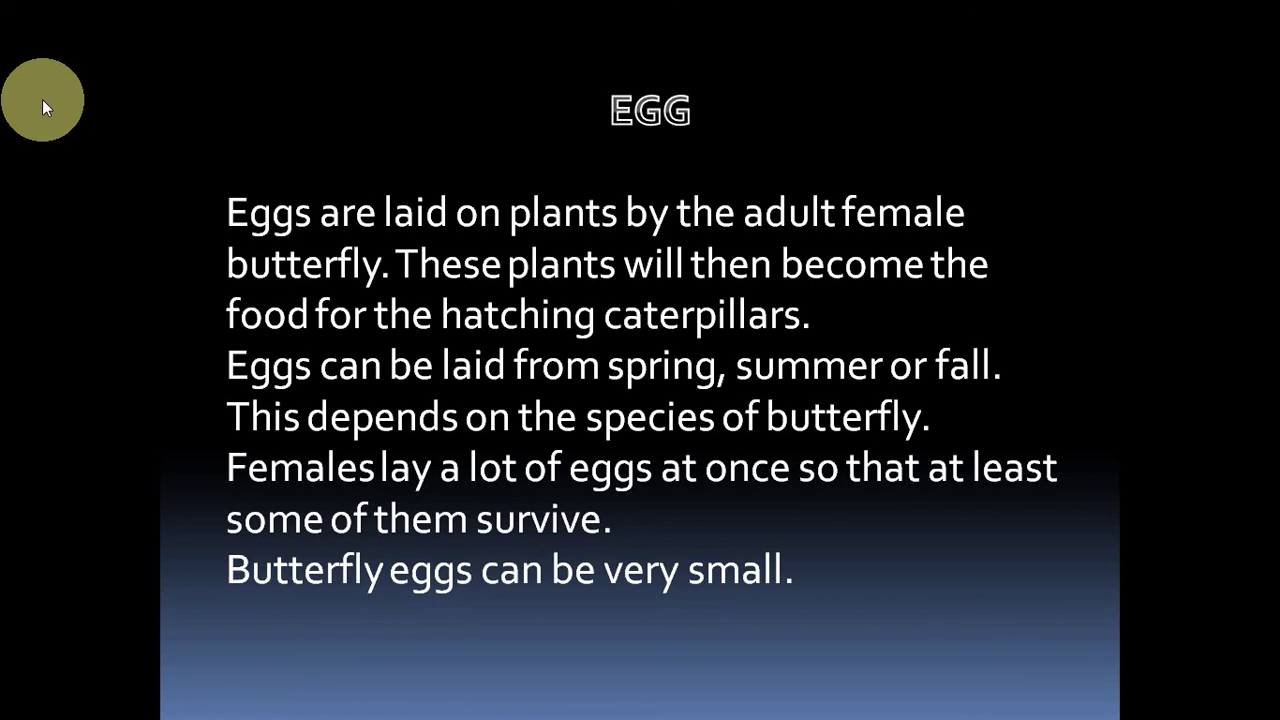
click(42, 99)
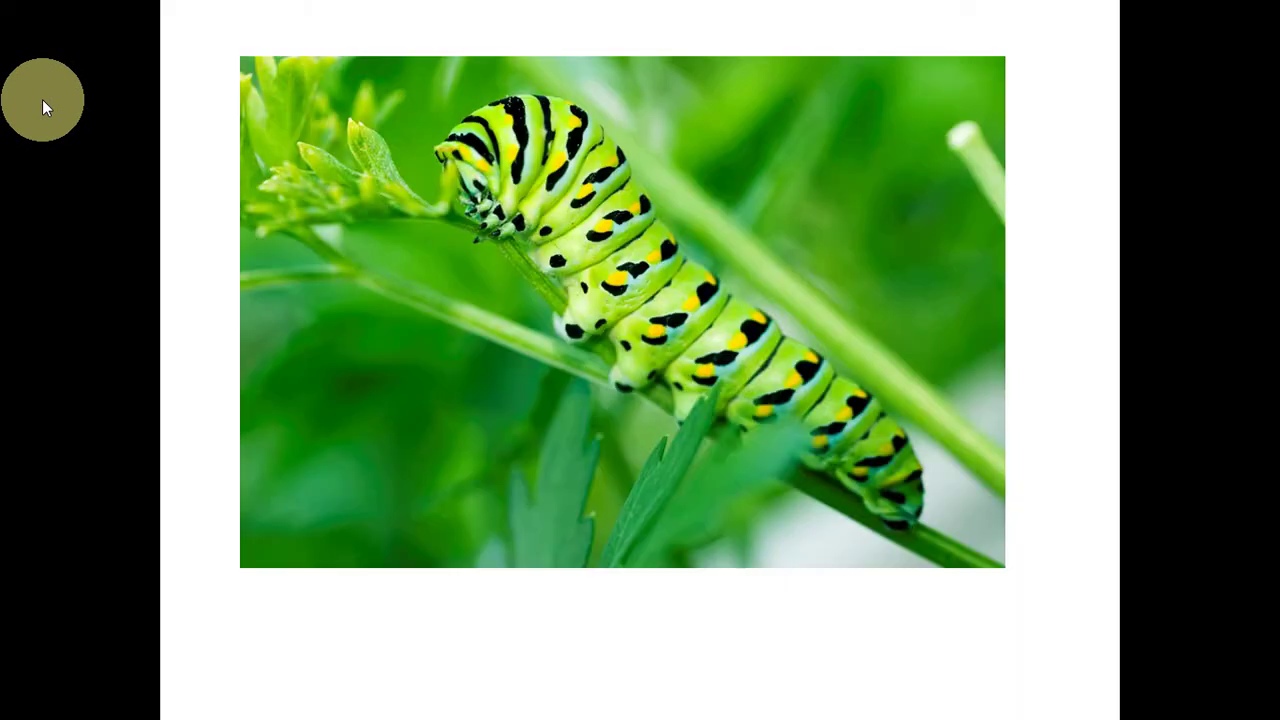
click(42, 99)
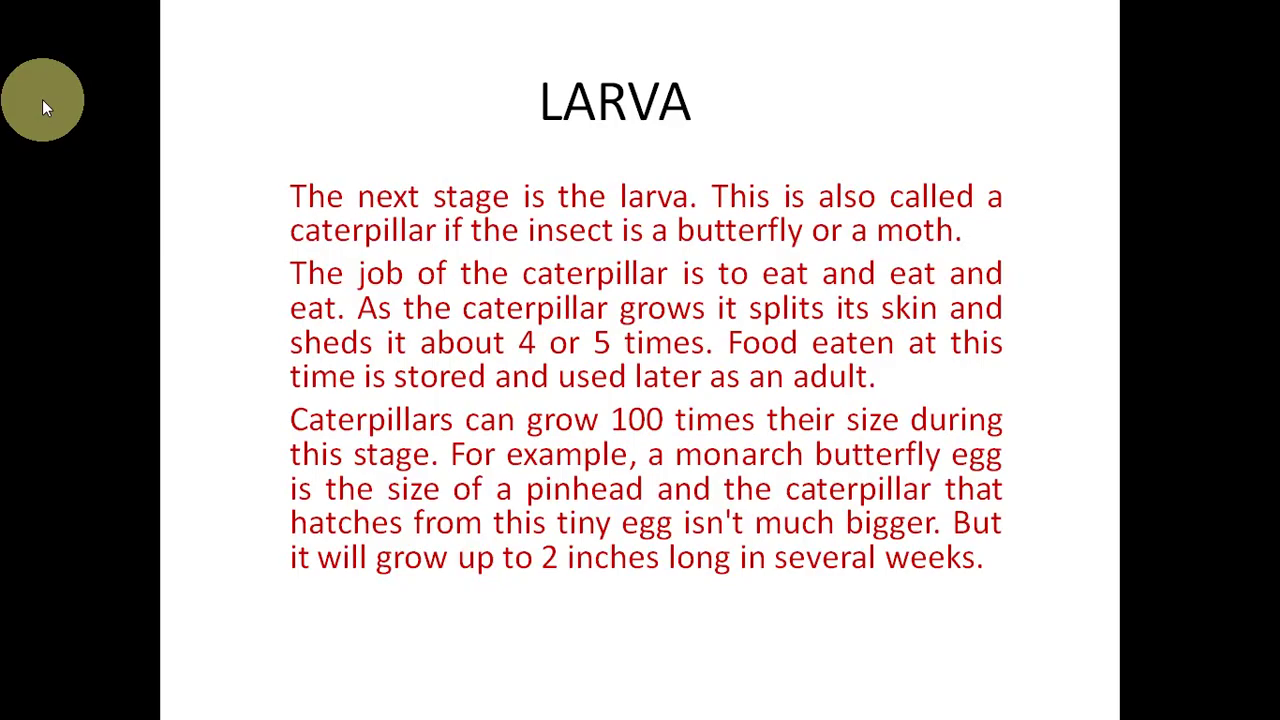
key(Escape)
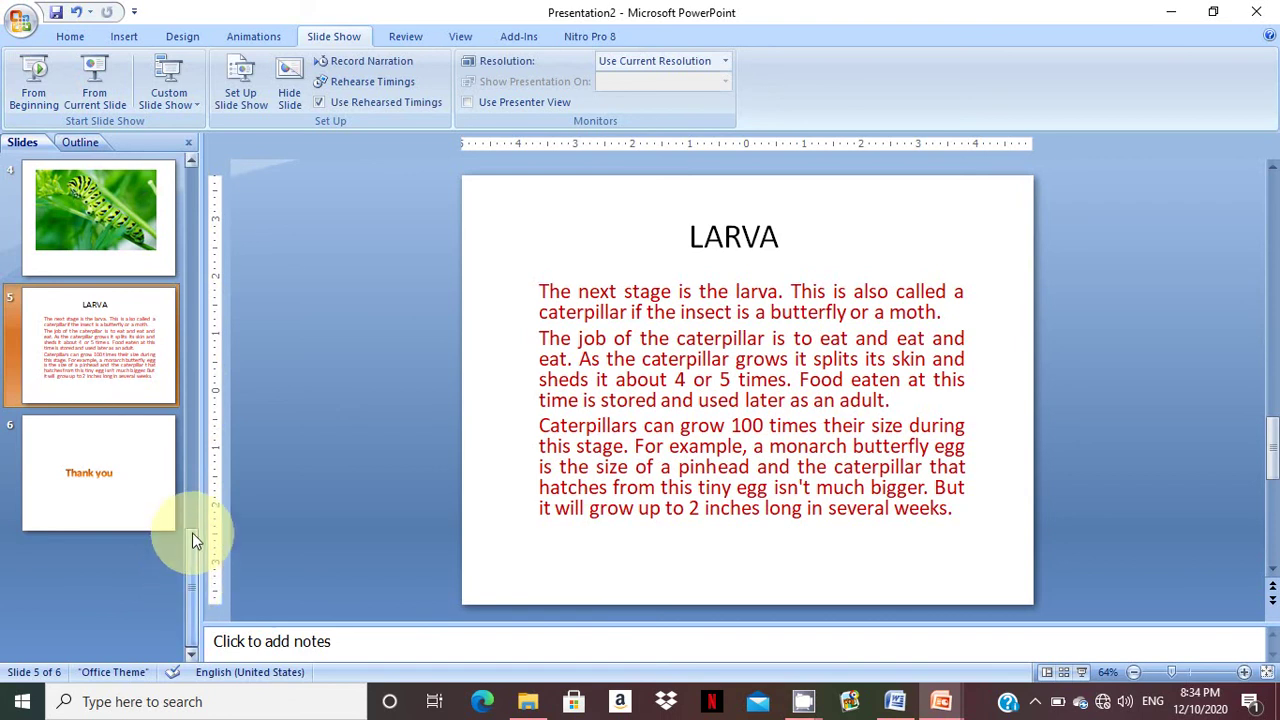
Step: Select the dark EGG slide 3, then minimize PowerPoint and the Word document
click(191, 157)
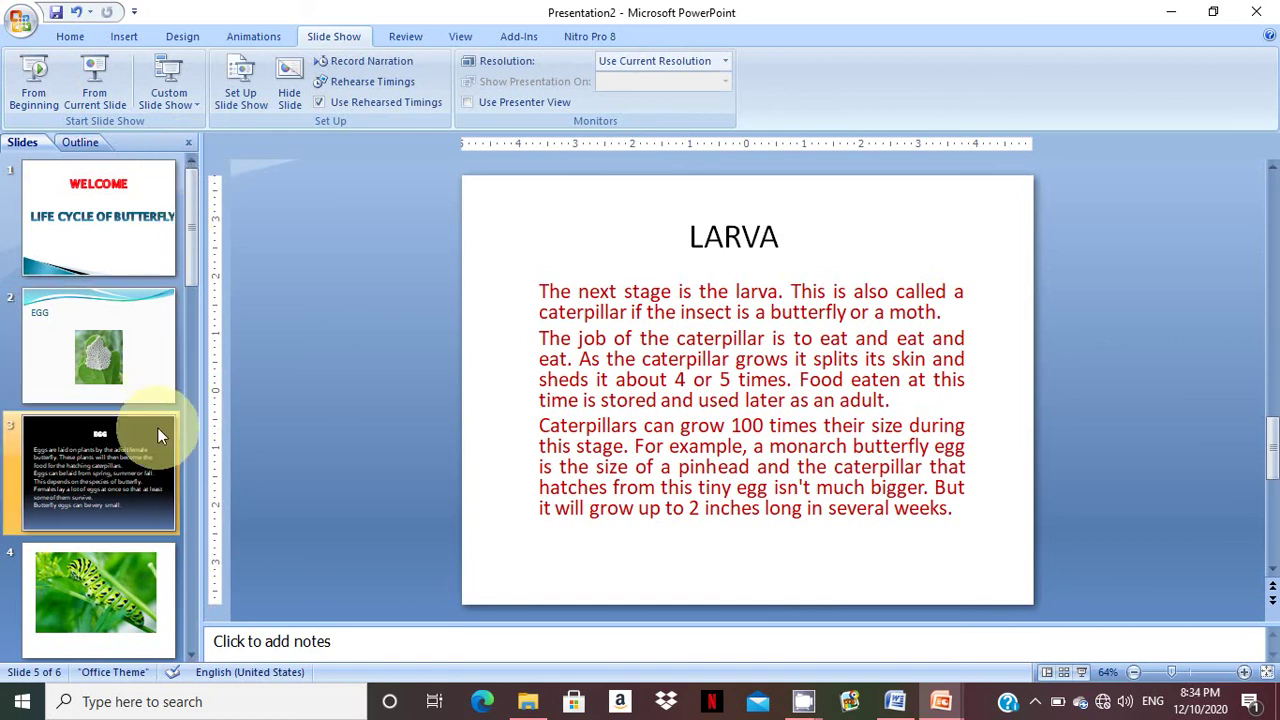
click(156, 435)
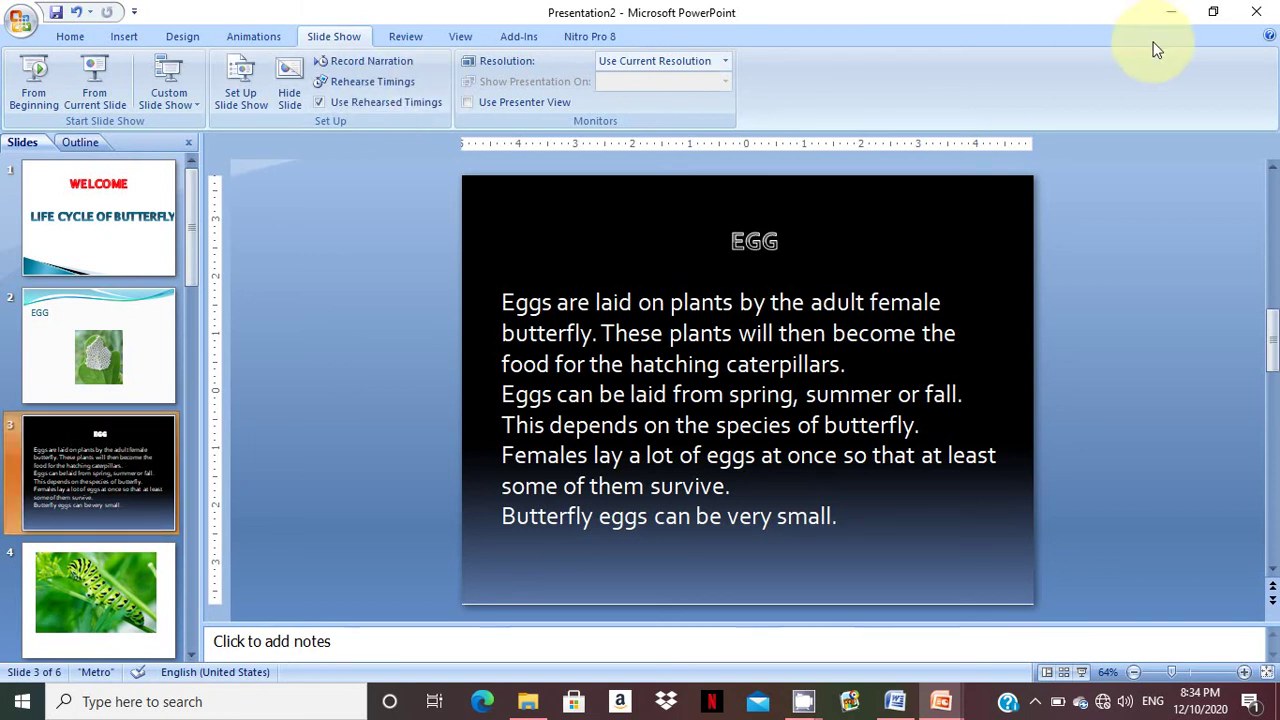
click(1172, 14)
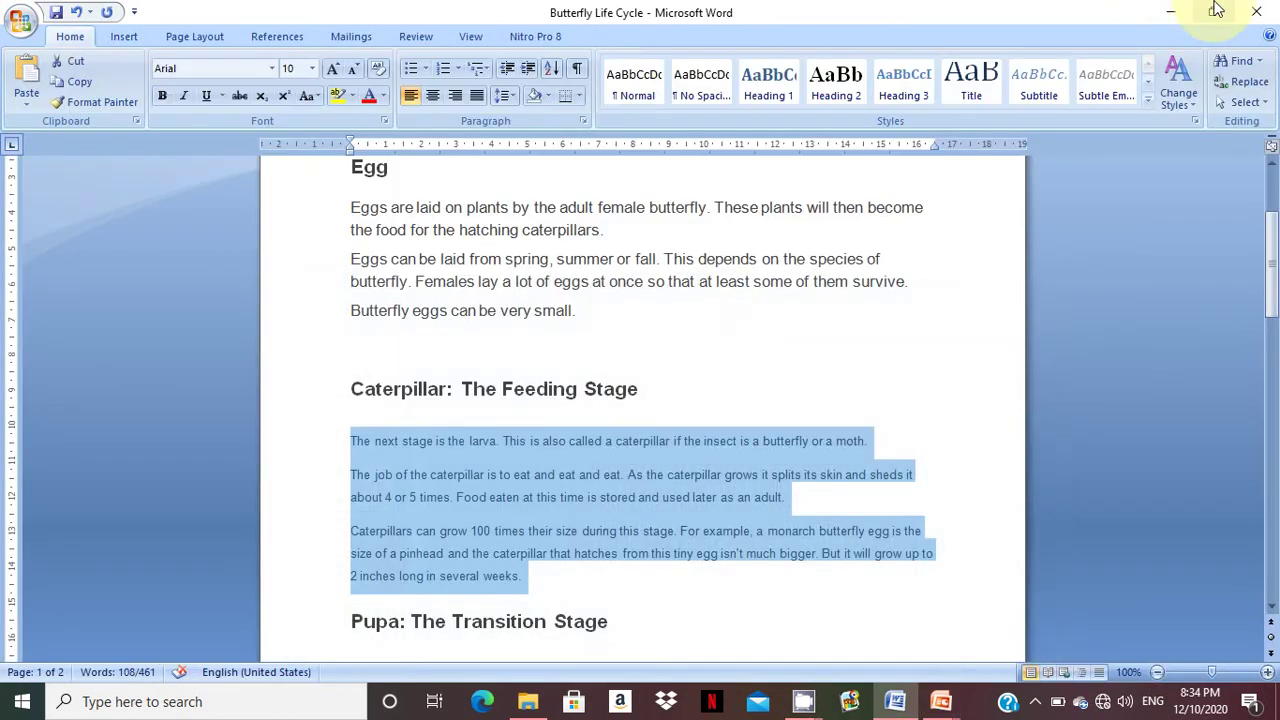
click(1176, 12)
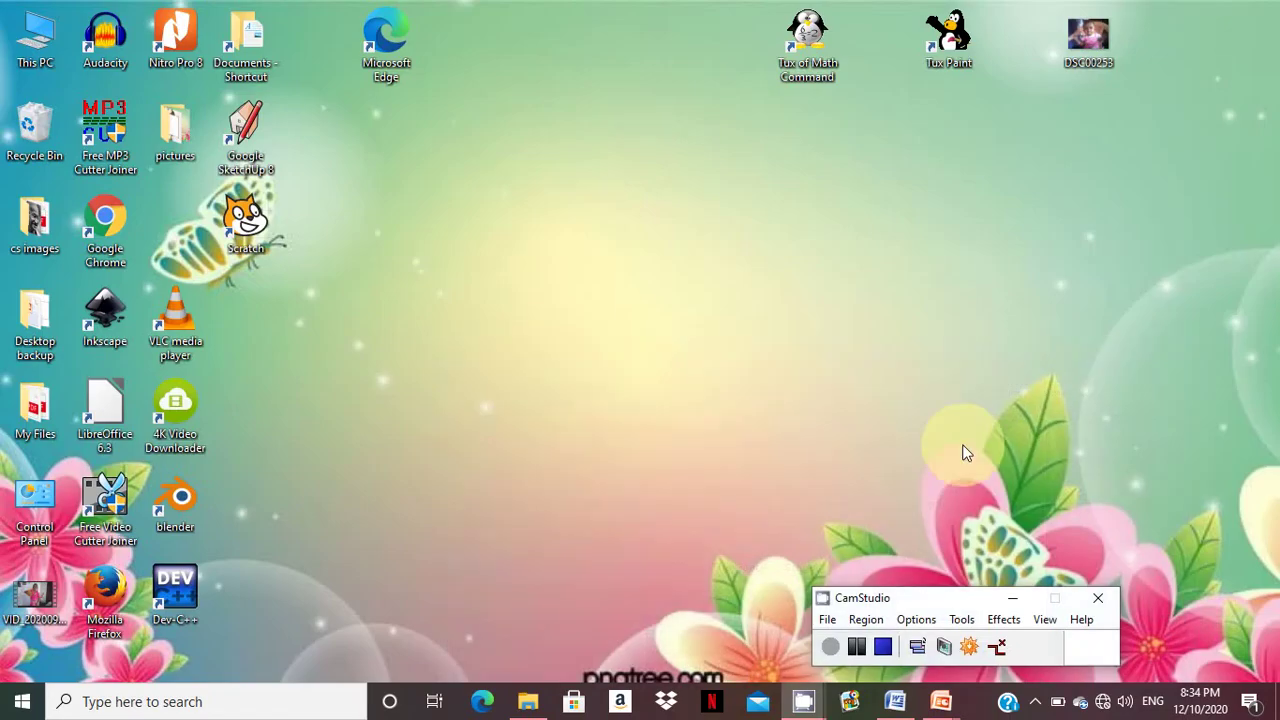